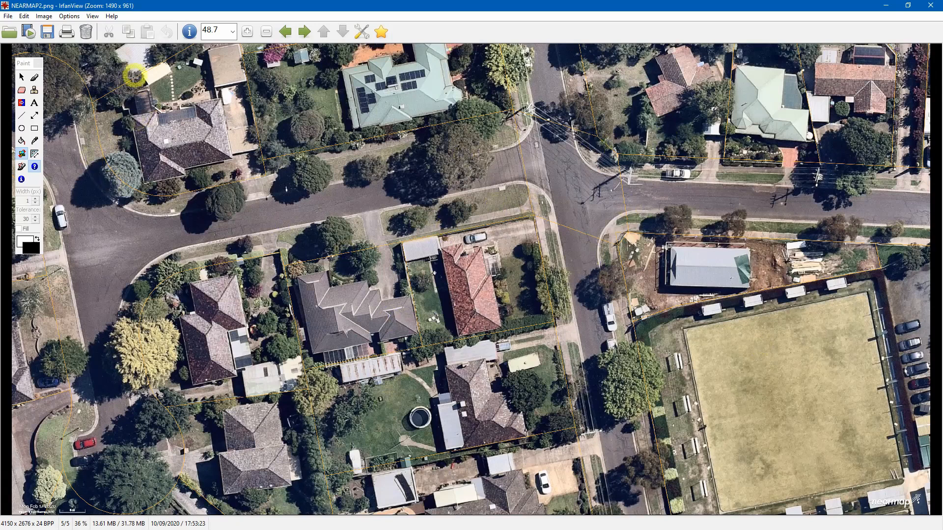
- Straighten the aerial photo so the lots' street-side boundary beside the north-south road runs vertical, refining it with a second pass
left_click(23, 155)
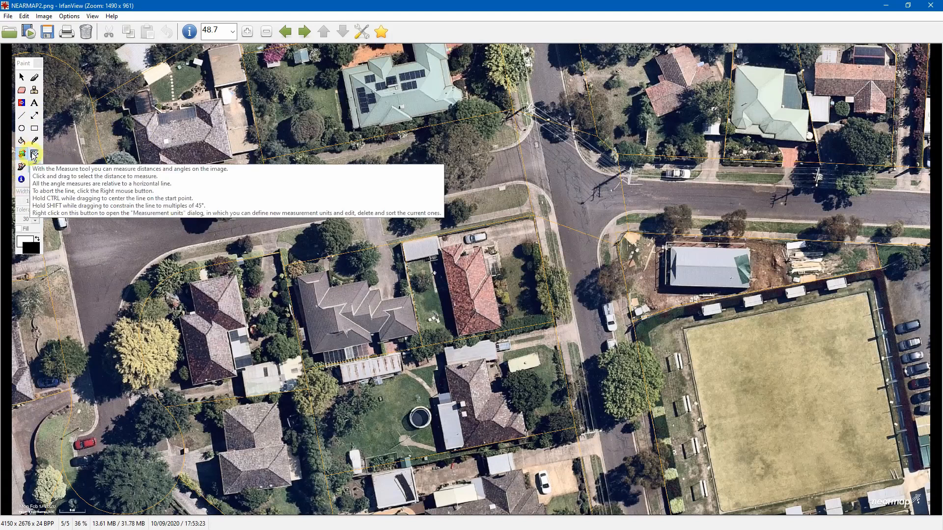
left_click(22, 155)
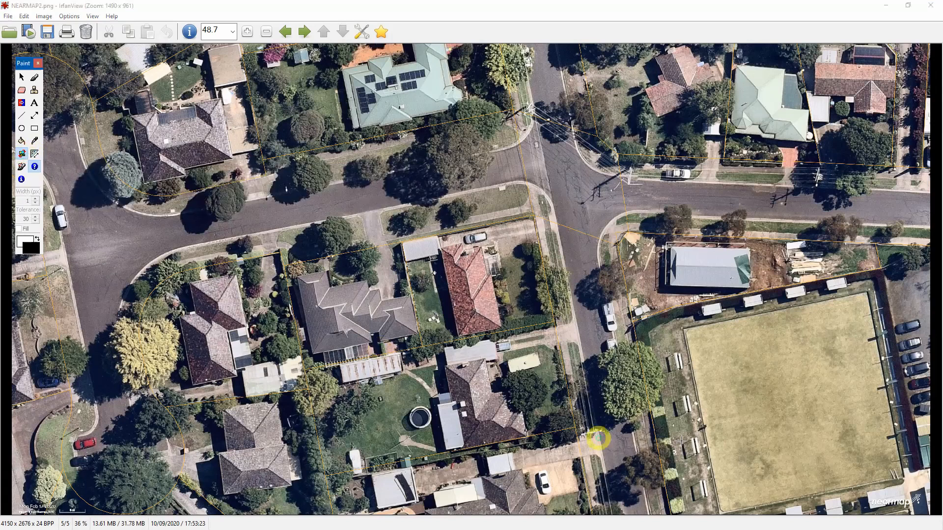
mouse_move(521, 153)
left_mouse_down()
mouse_move(581, 406)
mouse_move(575, 423)
left_mouse_up()
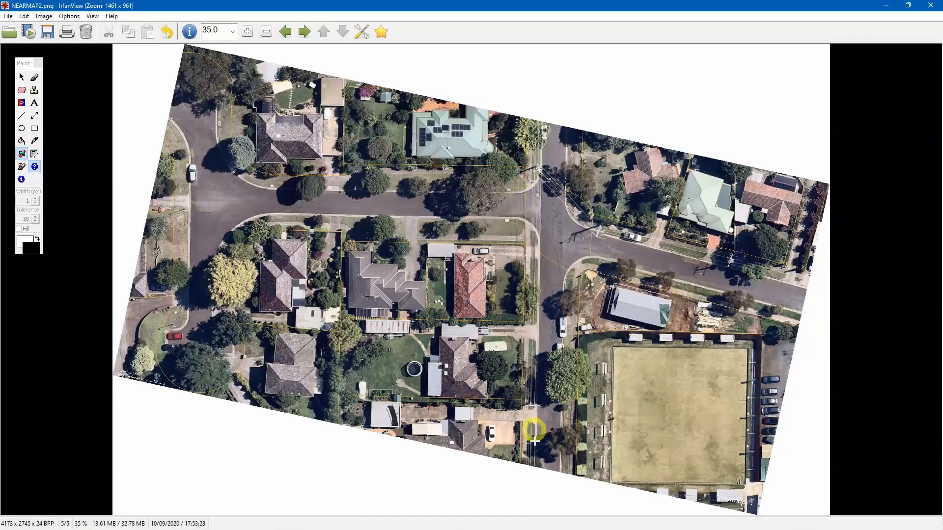
left_click_drag(527, 454, 518, 459)
- Crop the straightened photo to an area about 1704 x 1616 pixels around the corner lots and adjoining streets
left_click(21, 77)
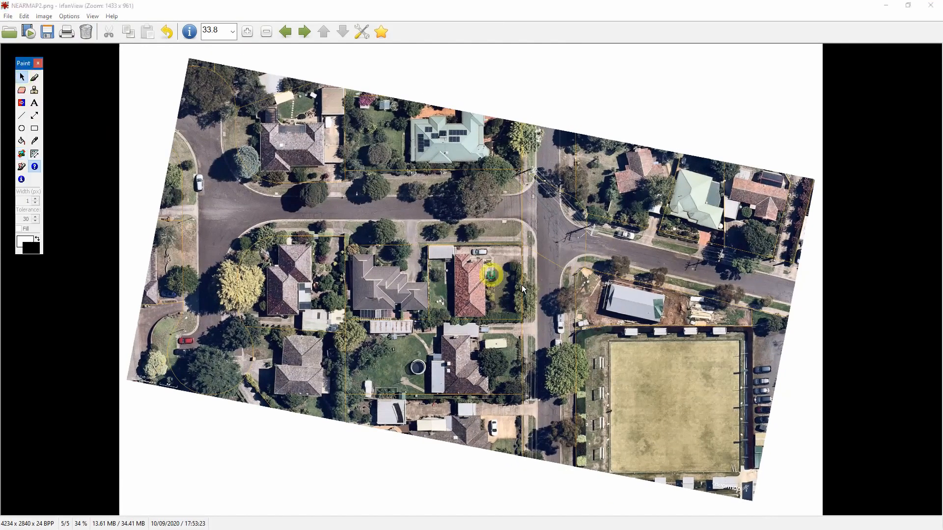
left_click_drag(586, 142, 299, 410)
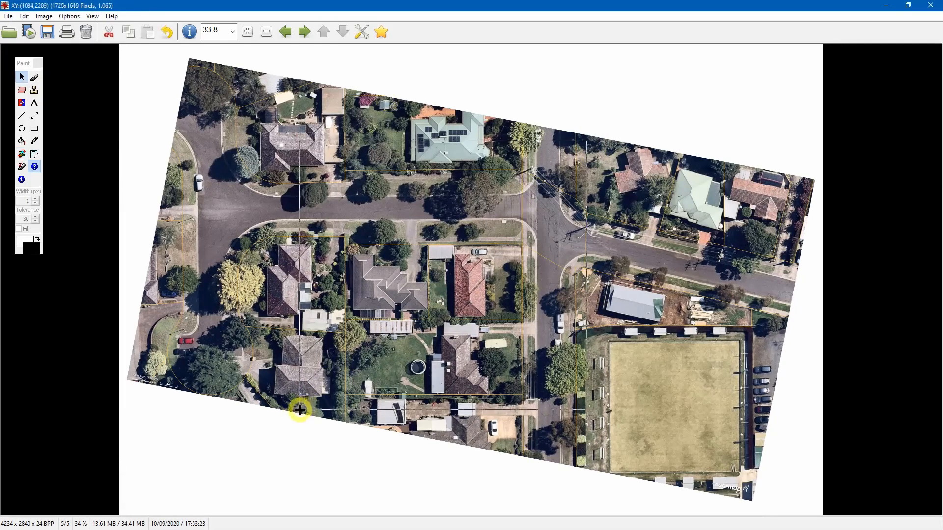
left_click_drag(300, 410, 313, 408)
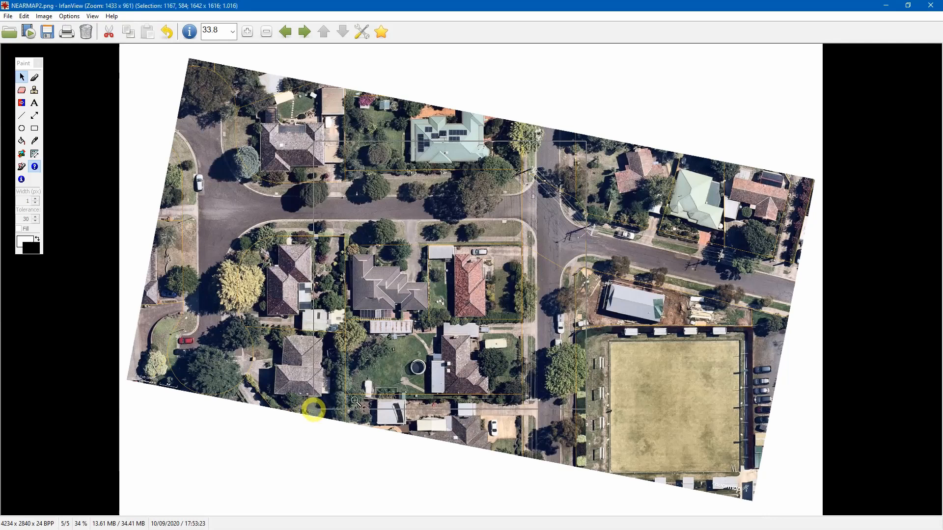
left_click_drag(587, 300, 597, 301)
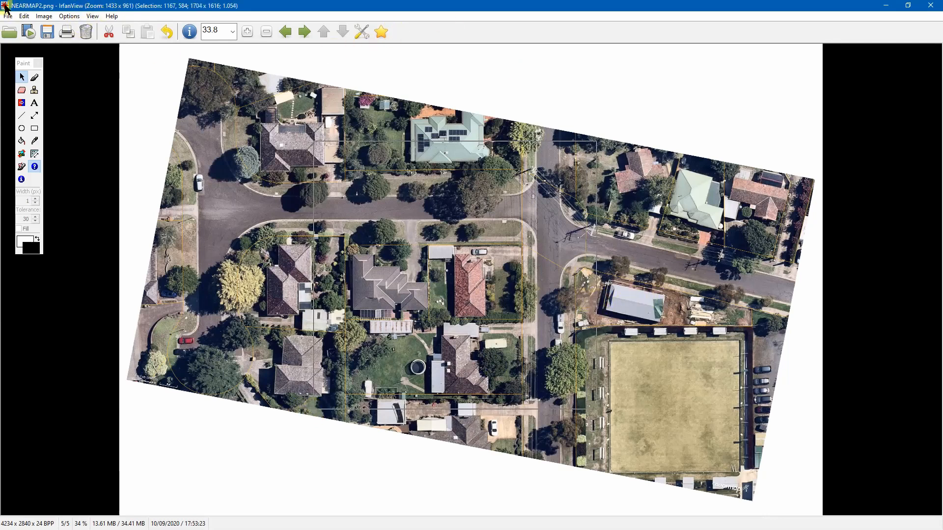
left_click(25, 16)
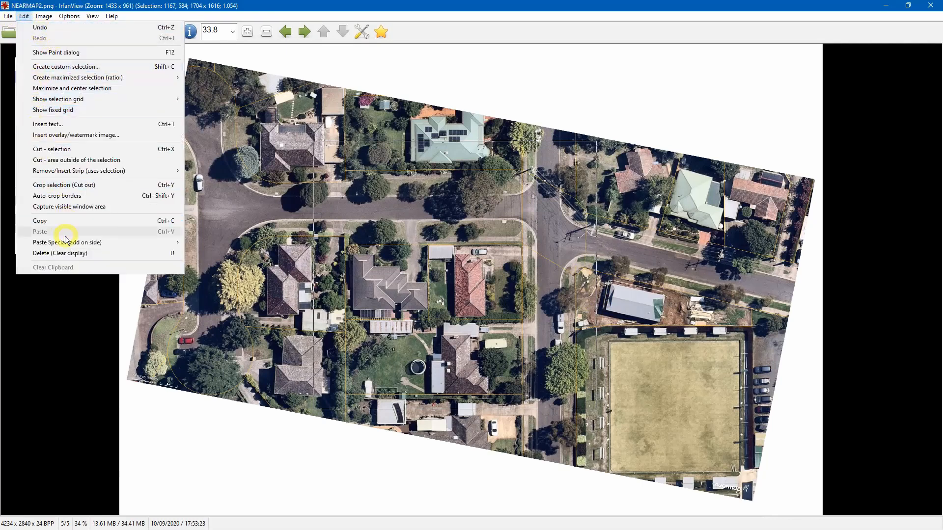
left_click(43, 186)
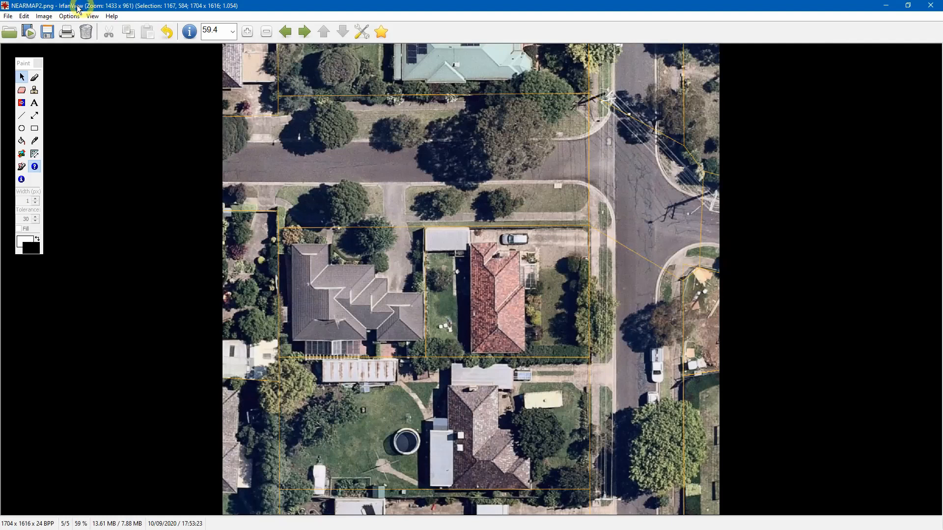
- Save the cropped photo in the 000 SAMPLE folder as NEARMAP2-ST in JPG format
left_click(7, 16)
left_click(39, 195)
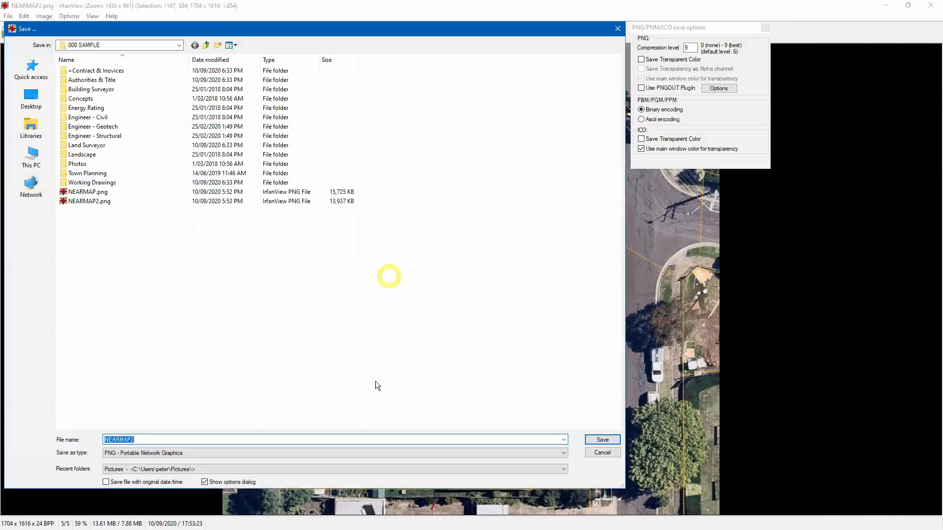
left_click(142, 438)
type("-ST")
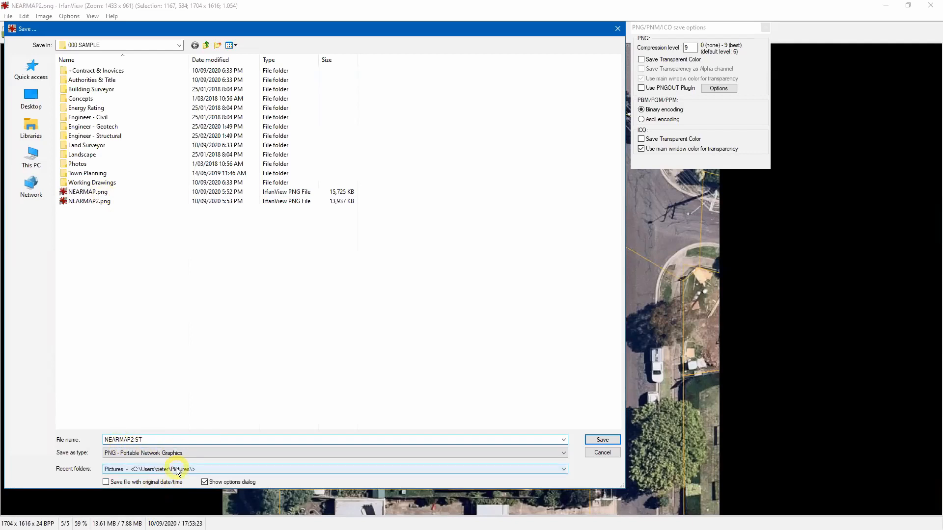
left_click(234, 454)
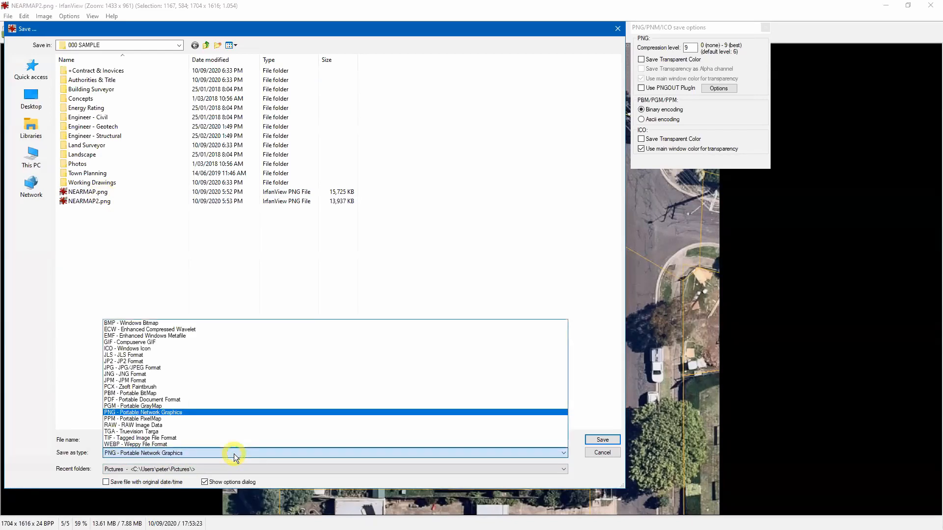
left_click(151, 368)
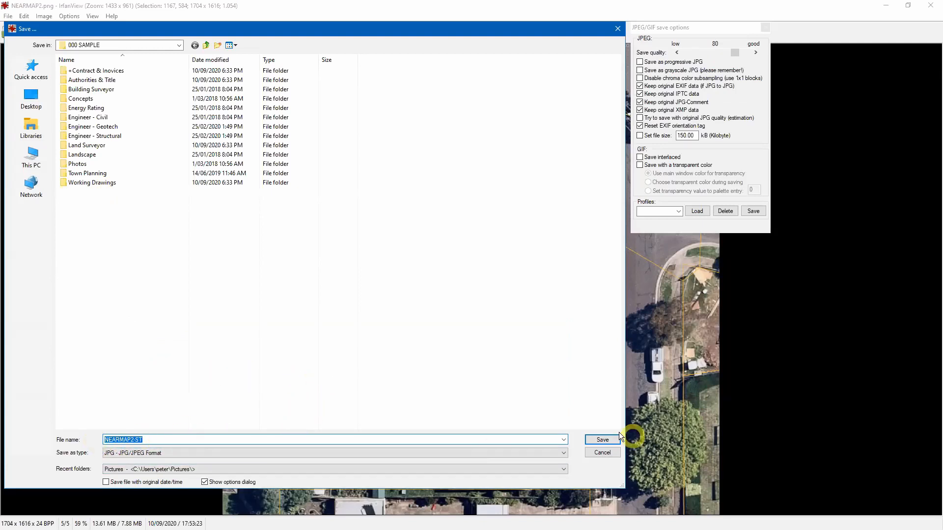
left_click(593, 434)
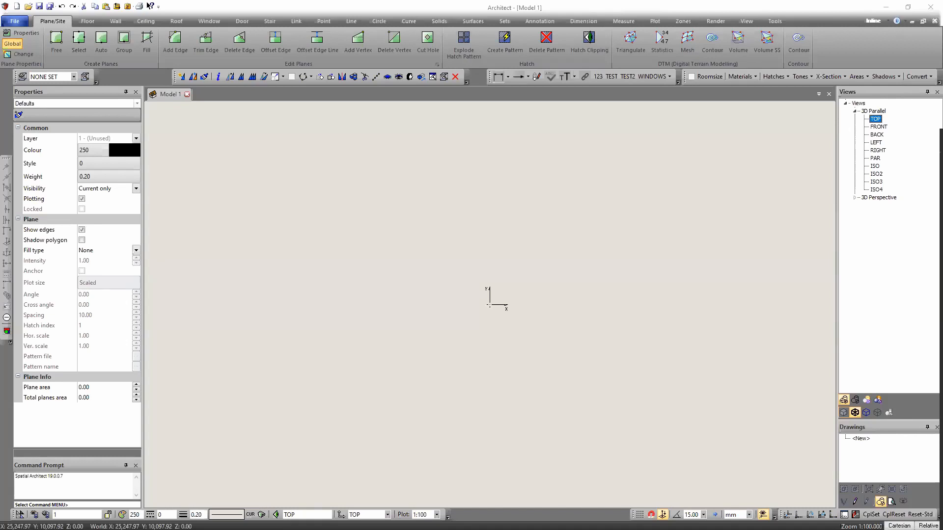
- Switch to Spatial Architect and open the recent CONCEPT-A model from BACKGROUND IMAGE.dab
middle_click_drag(333, 277, 270, 226)
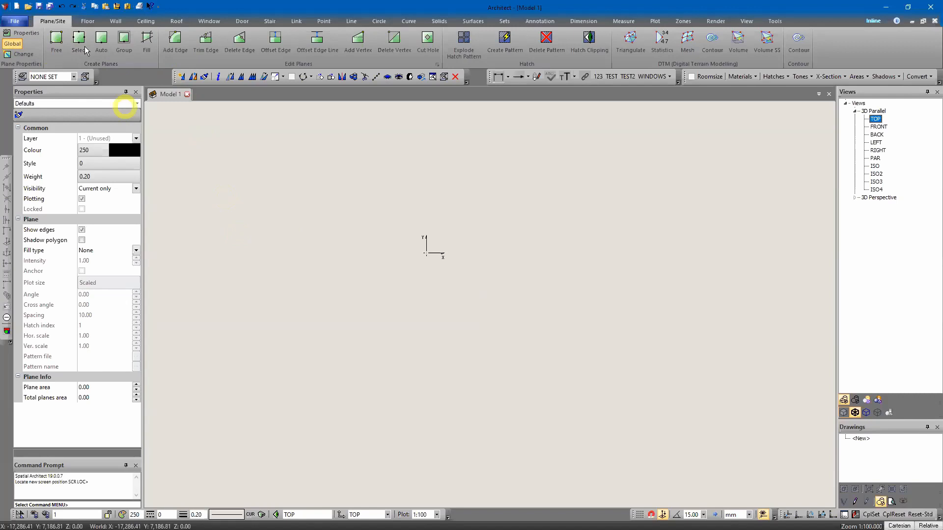
left_click(14, 21)
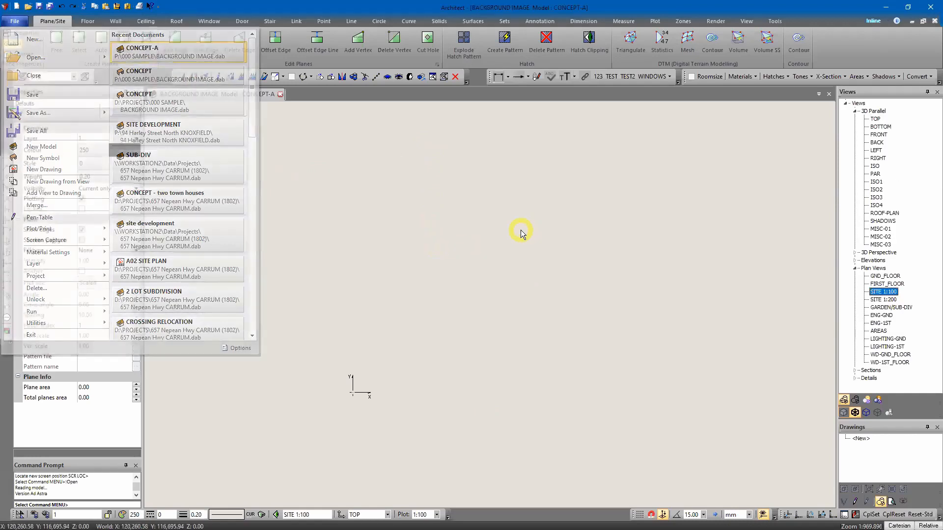
- Draw the lot's first two boundary lines at bearing 348:49 for 21.18M and bearing 78:50 for 26.50M
left_click(351, 20)
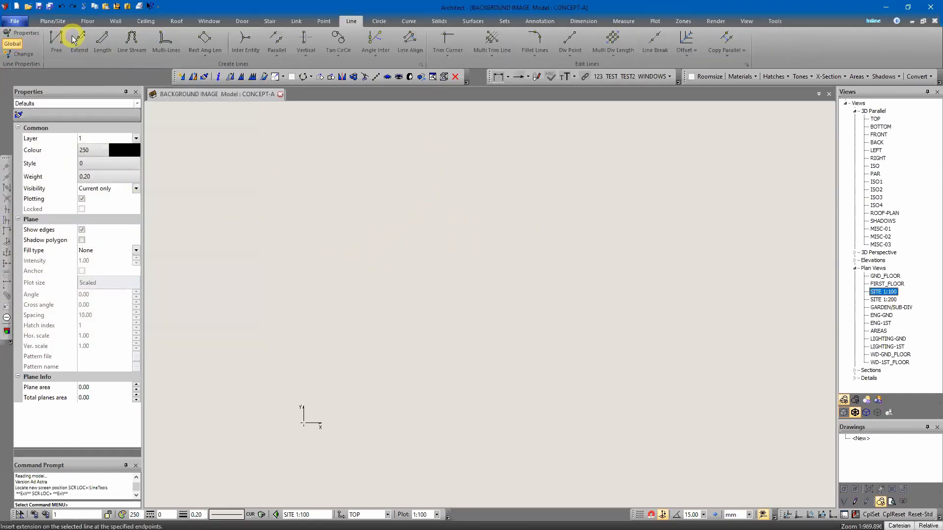
left_click(56, 40)
left_click(361, 400)
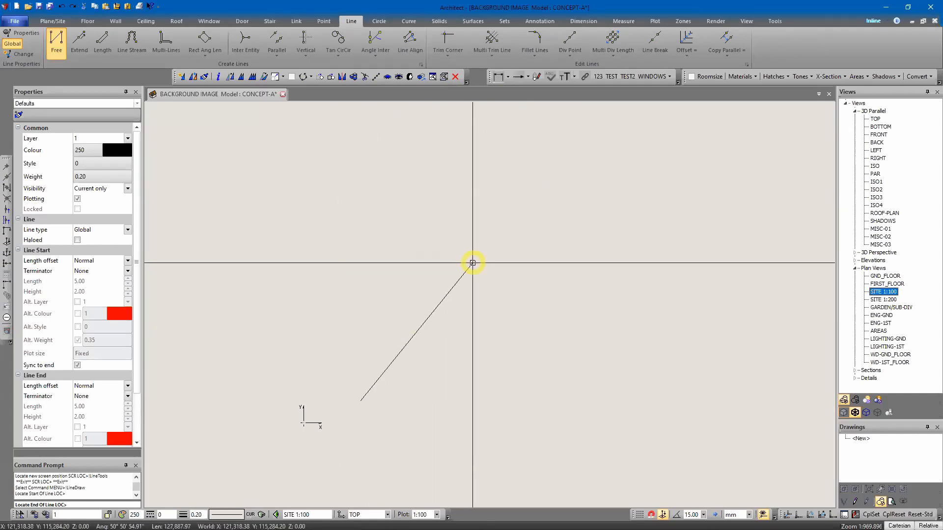
type("B")
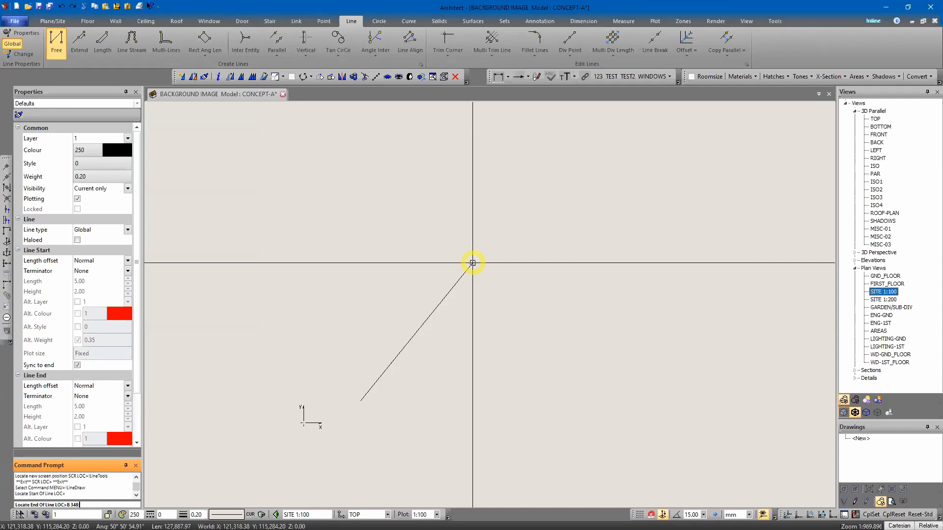
type("348:49 21.18M")
key("Return")
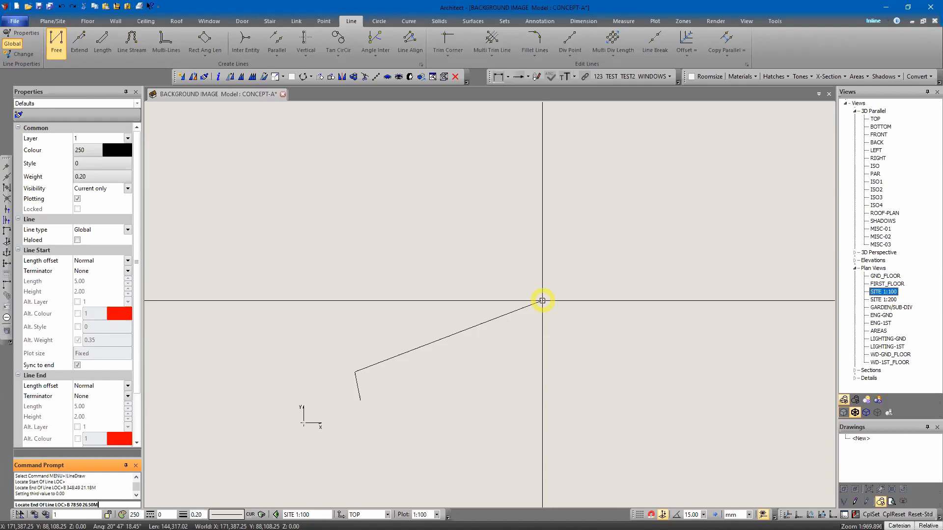
key("Return")
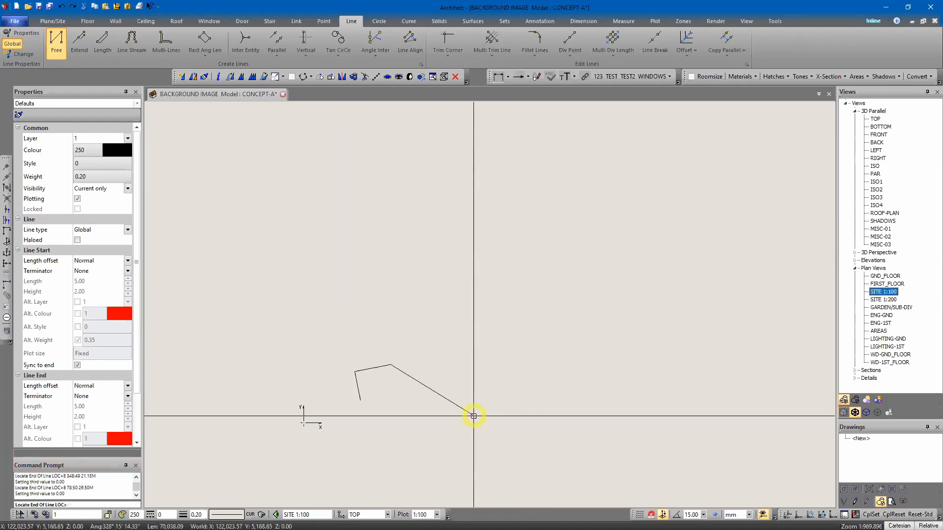
- Draw the third boundary line at bearing 168:49 for 21.18M and close the lot outline with the fourth line
type("B 168:49 21.18")
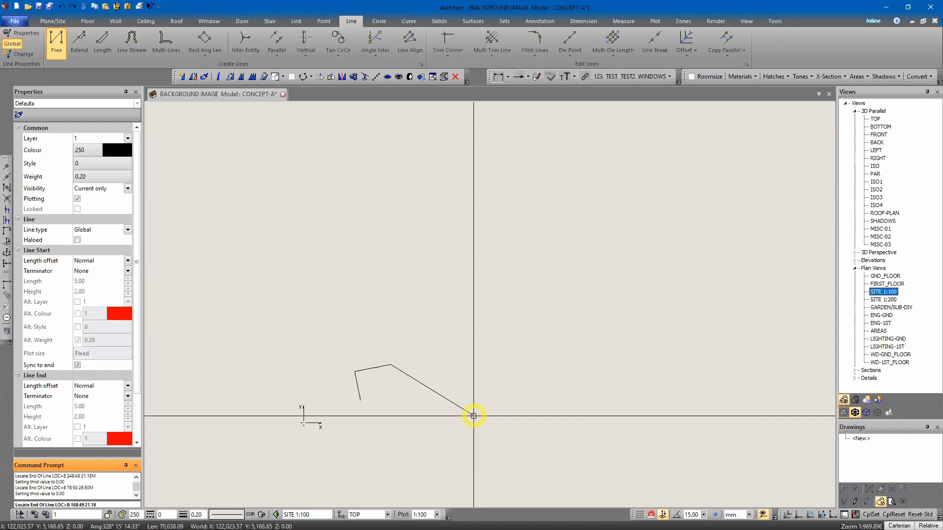
key("Return")
type("B")
key("Return")
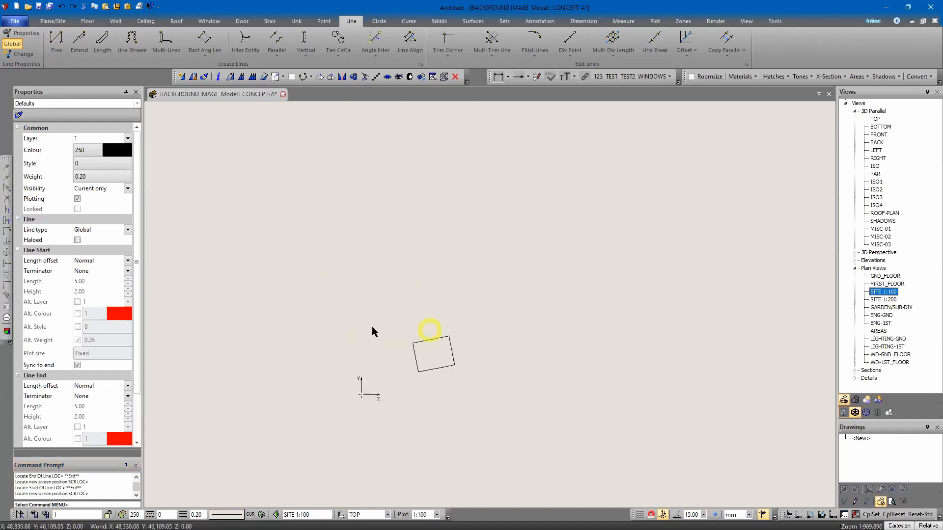
key("Escape")
- Insert the NORTH-POINTER symbol from Annotation.dab beside the lot outline
key("Insert")
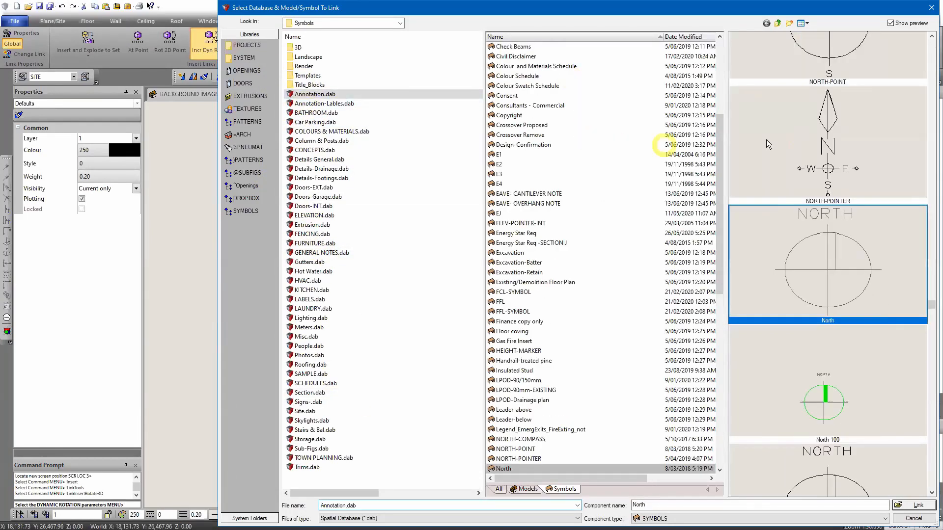
left_click(915, 510)
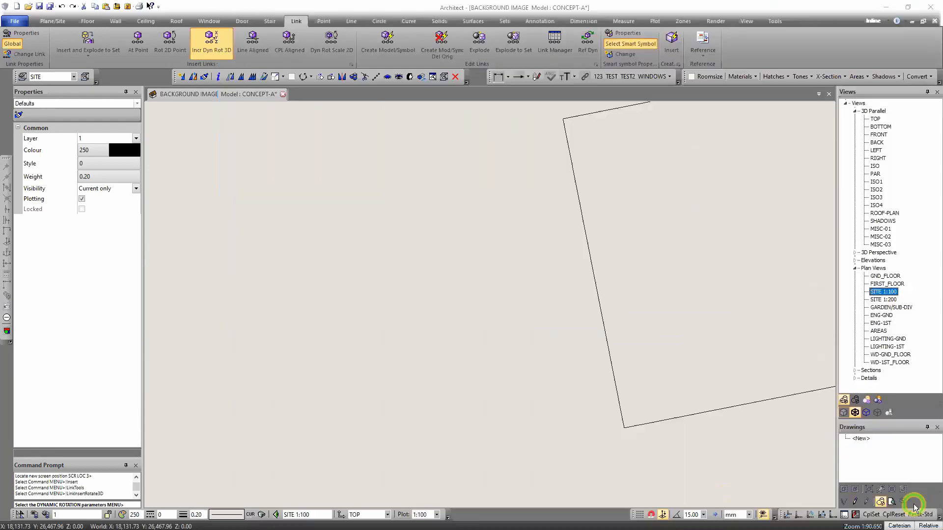
left_click(454, 185)
key("Escape")
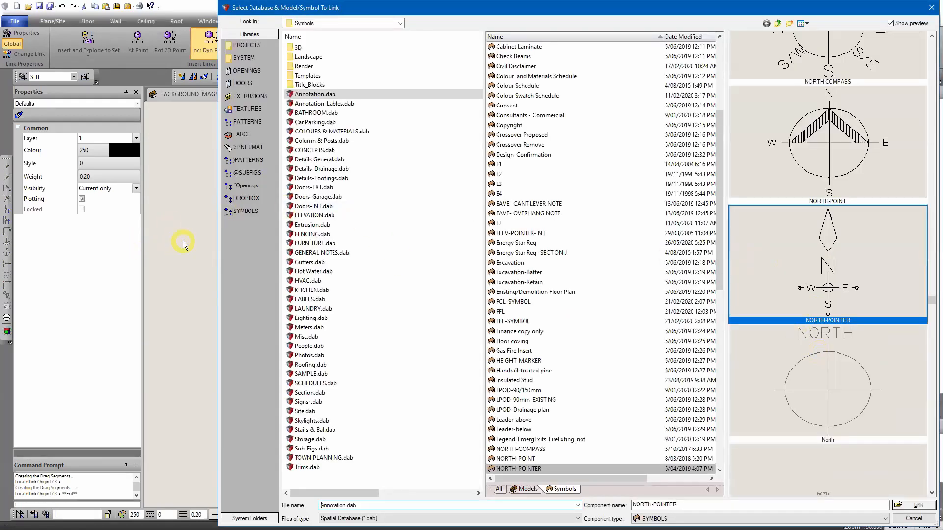
key("Escape")
- Move the north pointer about 44 m to a spot beyond the lot's upper-right corner
mouse_move(451, 375)
middle_mouse_down()
mouse_move(352, 341)
mouse_move(368, 337)
middle_mouse_up()
scroll(369, 337, "down", 3)
left_click(300, 305)
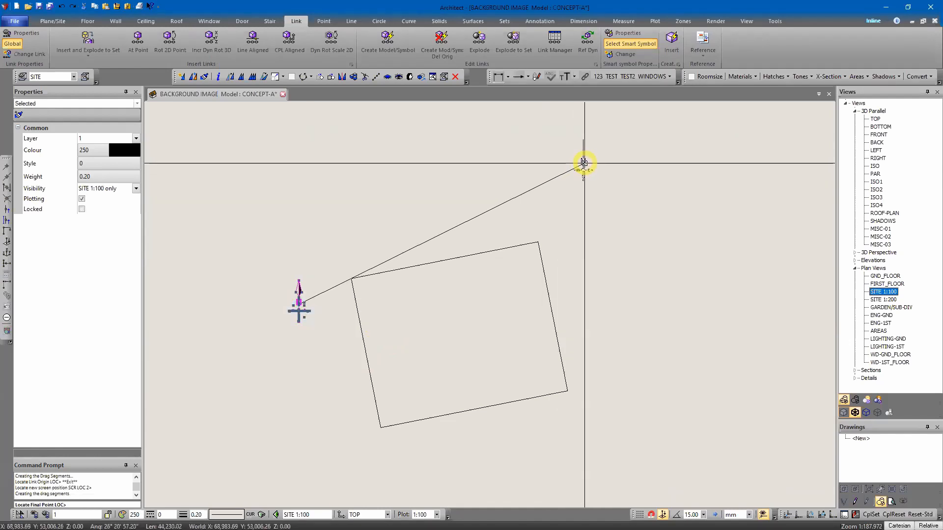
left_click(584, 163)
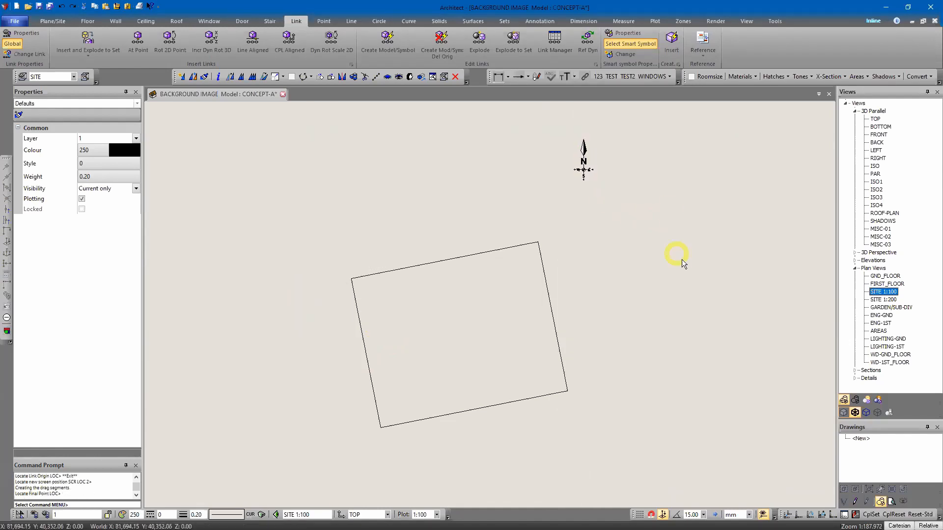
- Rotate the lot outline and north pointer together by three points about the lot's lower-left corner, making the lower boundary horizontal
middle_click_drag(614, 281, 565, 279)
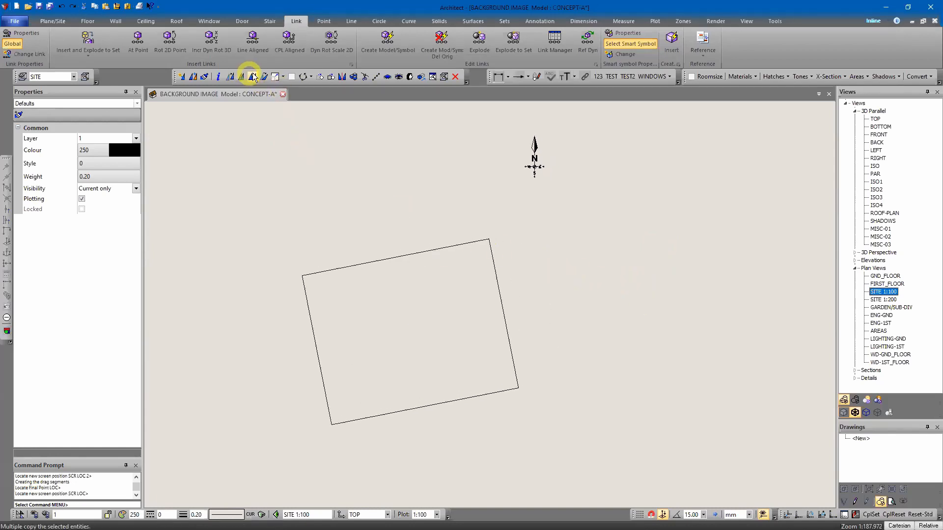
left_click(303, 76)
left_click(564, 199)
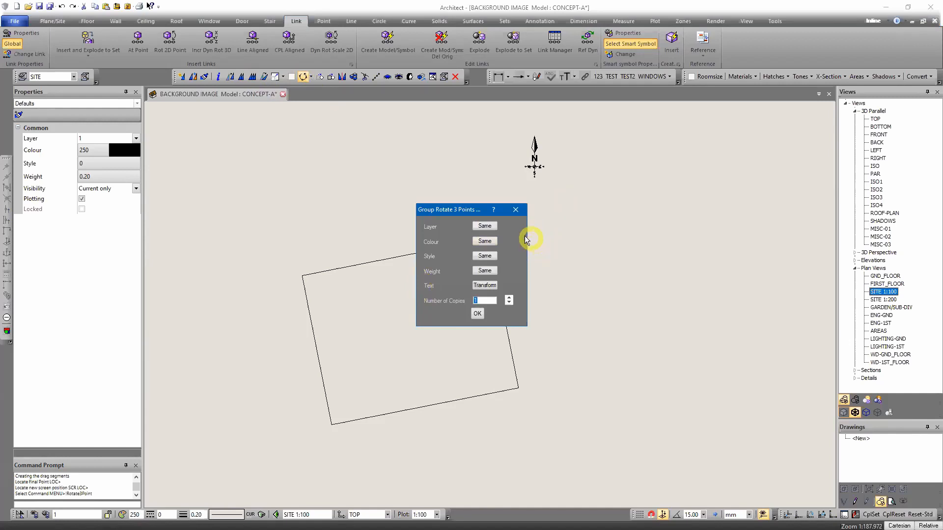
left_click(515, 210)
left_click(224, 116)
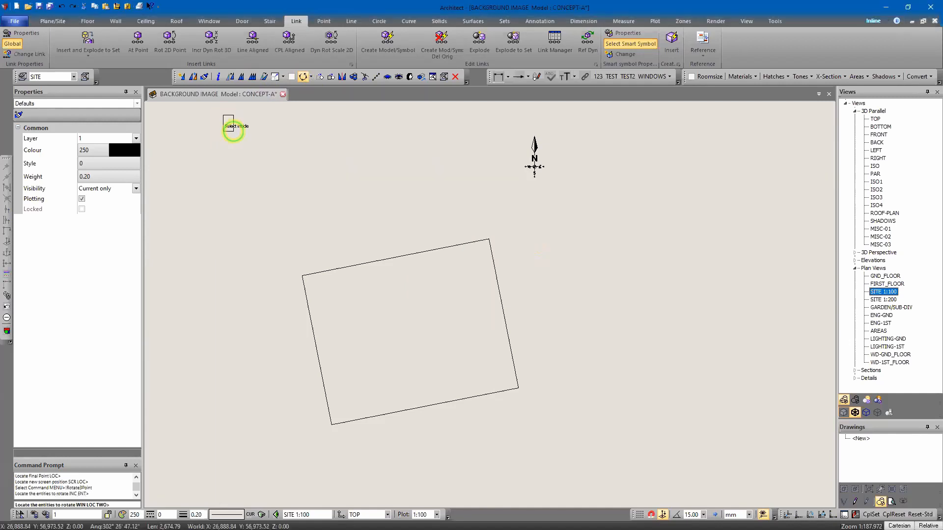
left_click(684, 499)
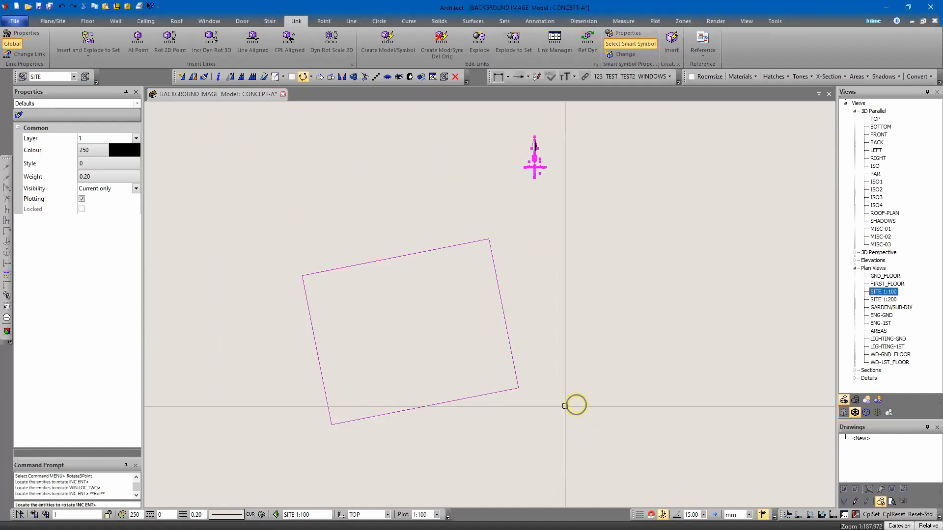
left_click(329, 431)
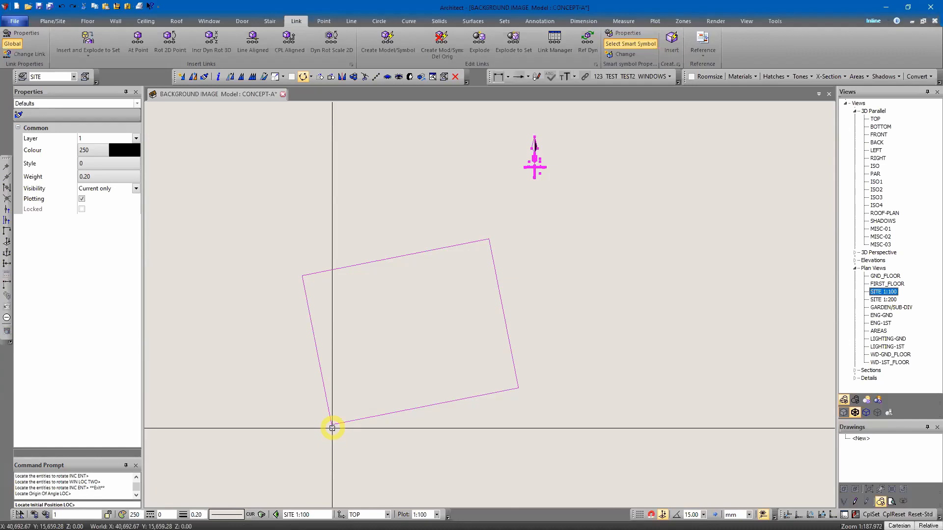
left_click(517, 389)
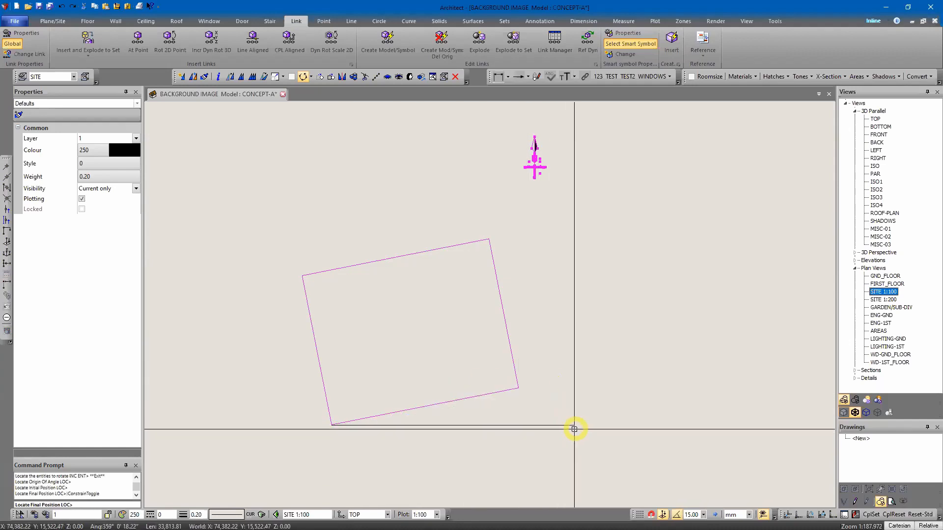
left_click(596, 433)
left_click(551, 236)
scroll(550, 221, "down", 1)
middle_click_drag(449, 232, 406, 173)
key("Escape")
middle_click_drag(274, 192, 314, 250)
middle_click_drag(325, 306, 327, 281)
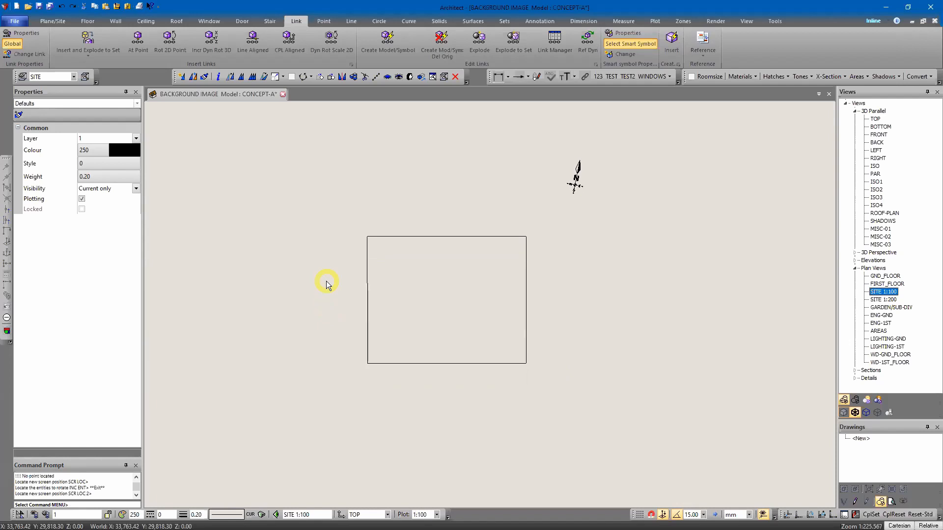
- Save the model and insert NEARMAP2-ST.jpg from the 000 SAMPLE folder as the background image, spanning an area around the lot outline
key("ctrl+s")
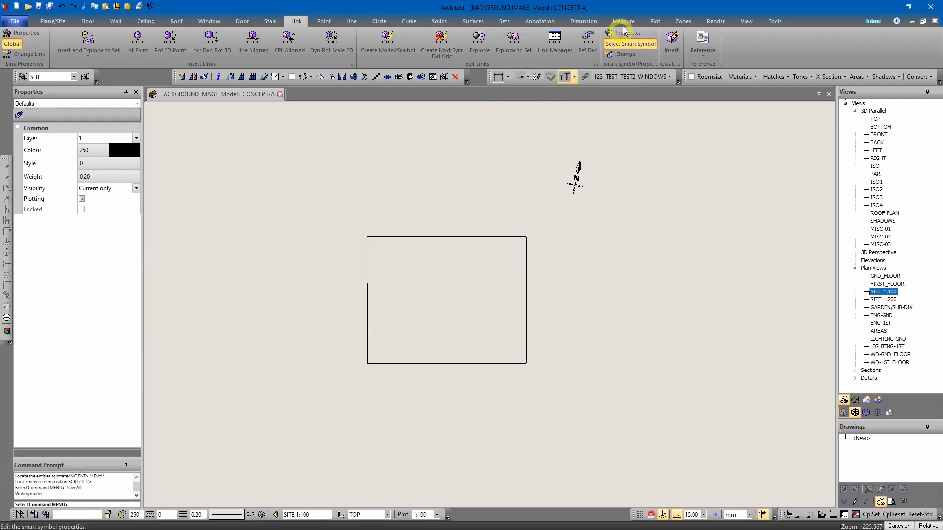
left_click(757, 22)
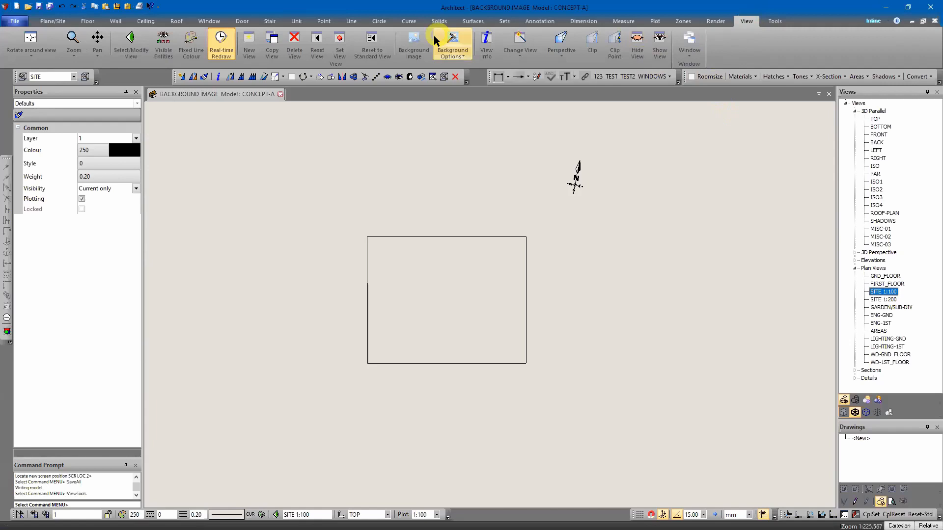
left_click(415, 44)
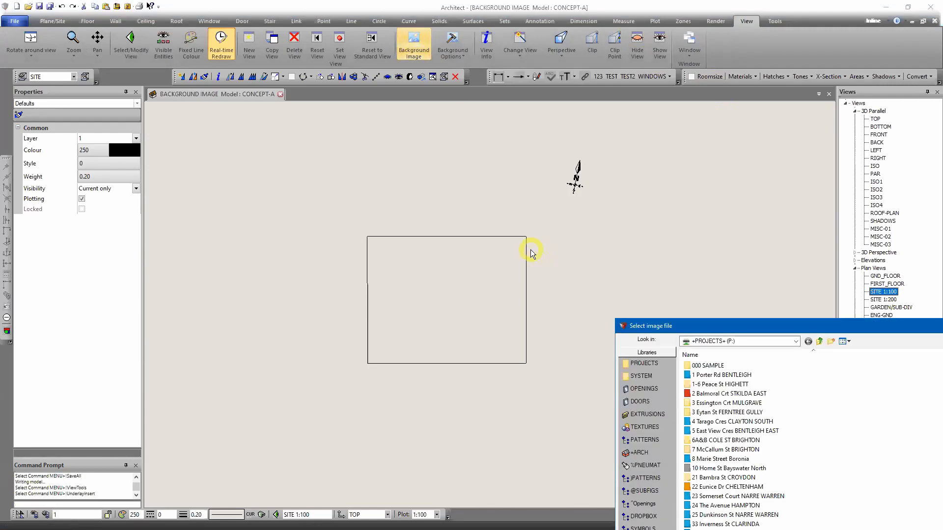
left_click(796, 329)
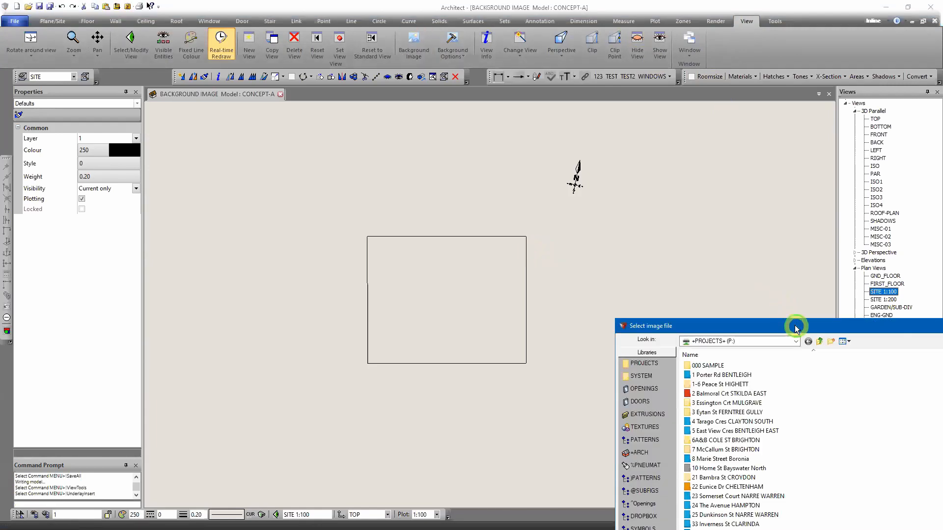
left_click_drag(795, 326, 314, 22)
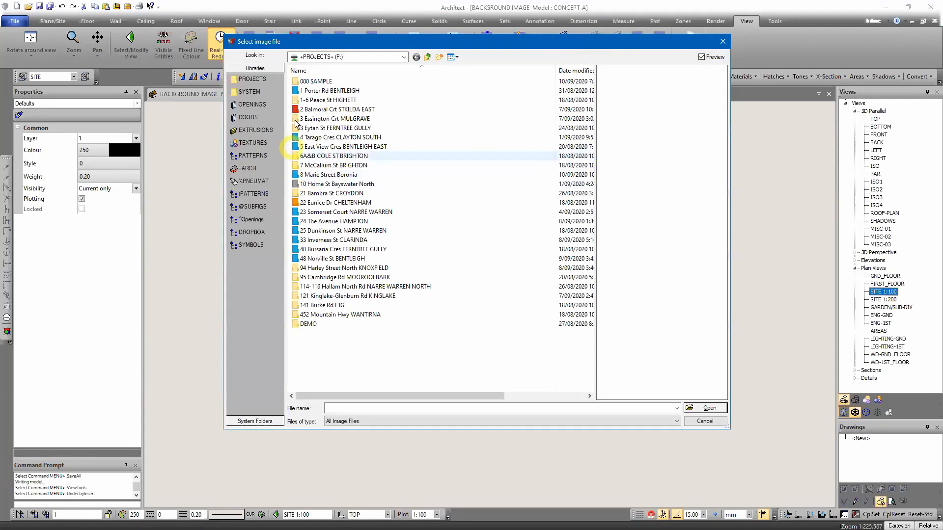
left_click(314, 82)
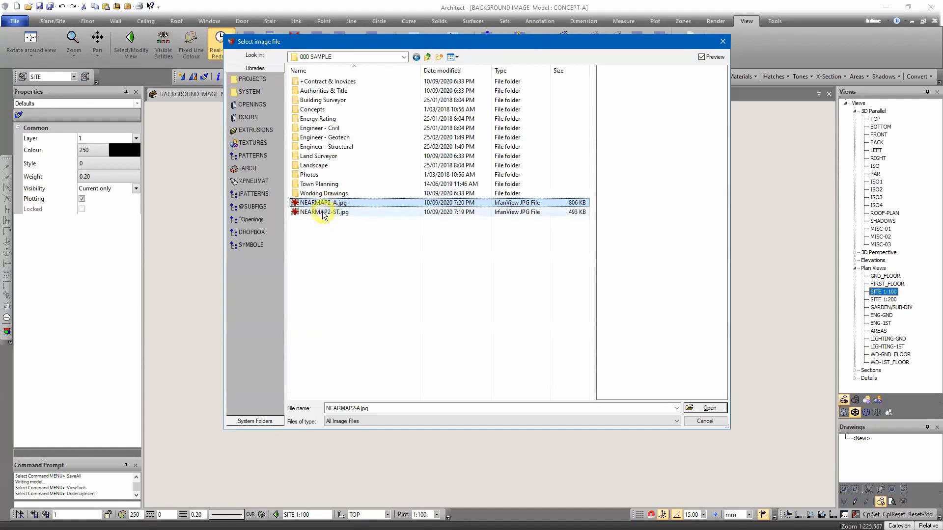
left_click(324, 212)
left_click(710, 408)
left_click(276, 158)
left_click(614, 390)
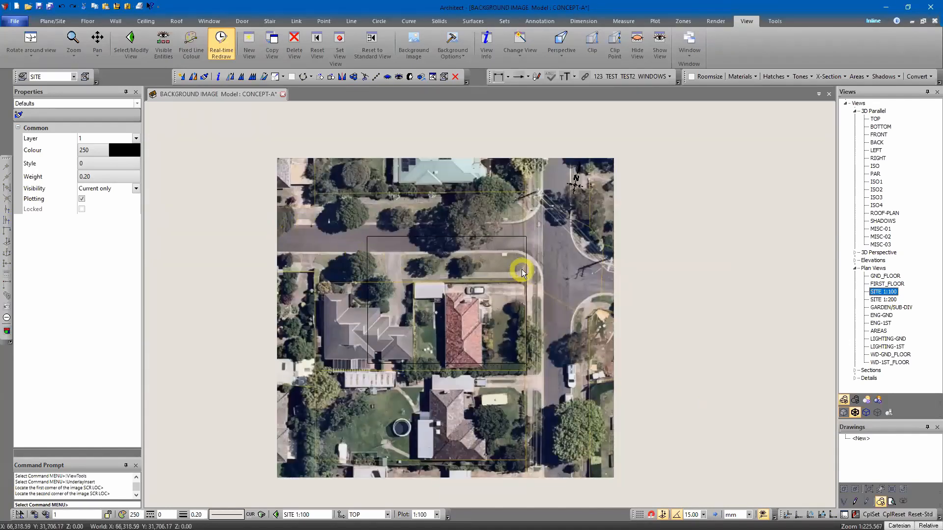
- Change the lot outline's colour to cyan, number 130, to stand out against the aerial photo
scroll(518, 275, "up", 2)
middle_click_drag(537, 281, 633, 180)
scroll(491, 262, "down", 2)
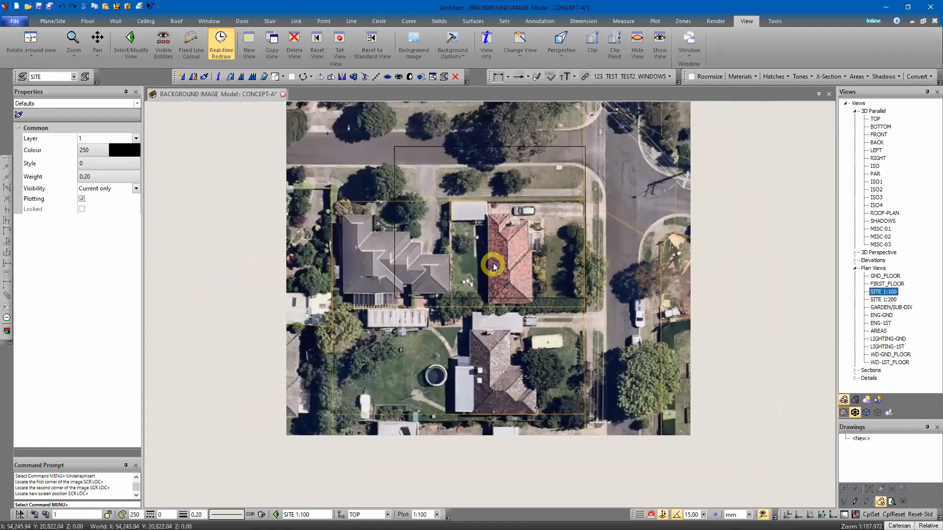
middle_click_drag(489, 253, 475, 310)
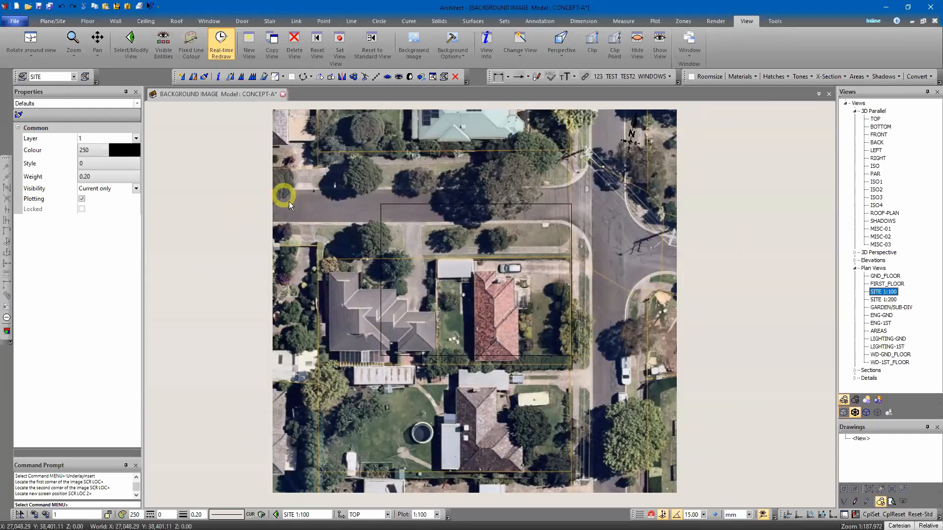
left_click(343, 183)
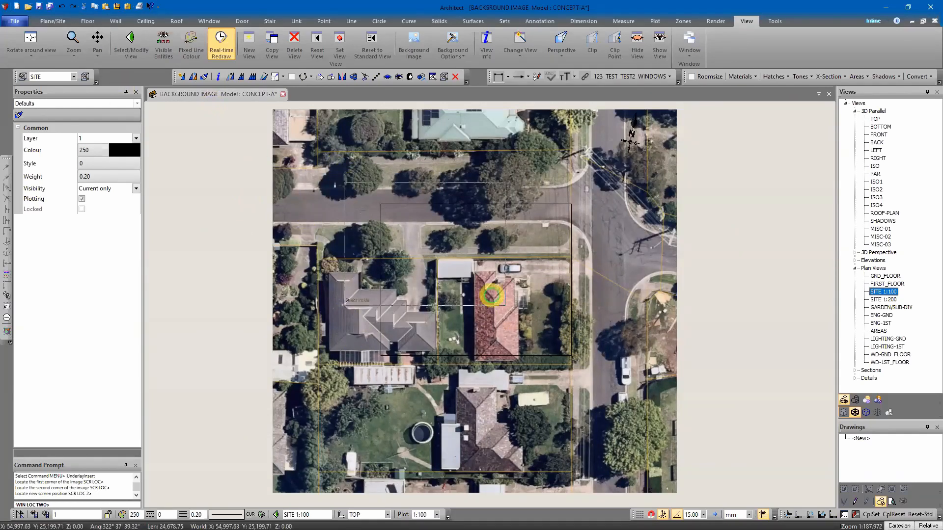
left_click(611, 403)
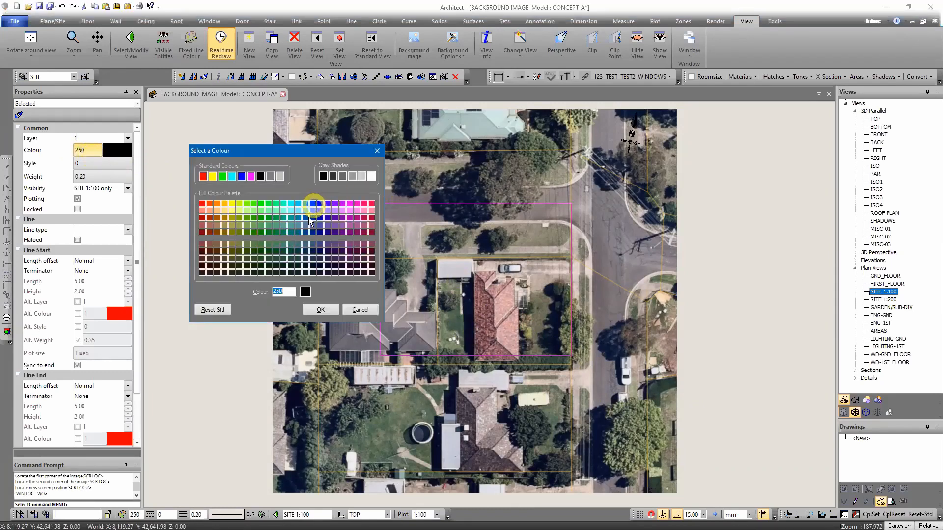
left_click(293, 203)
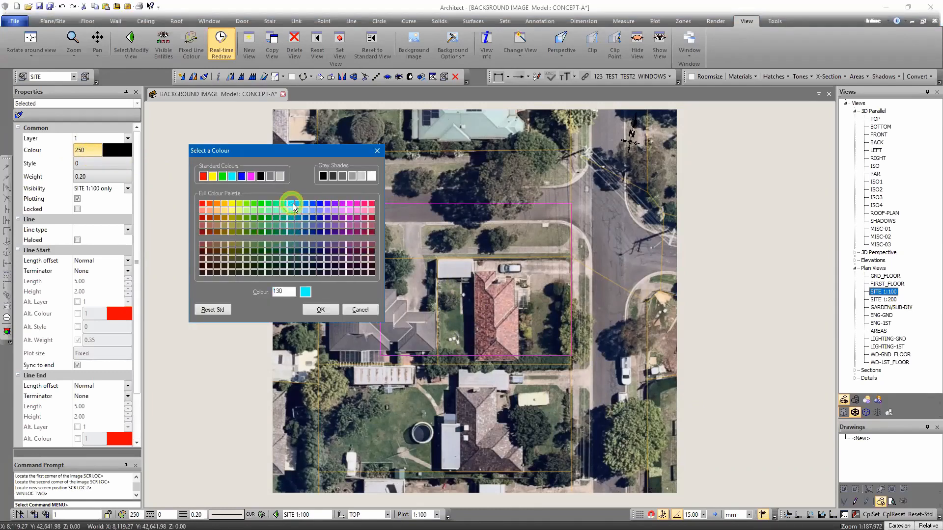
key("Return")
left_click(776, 277)
middle_click_drag(586, 260, 551, 255)
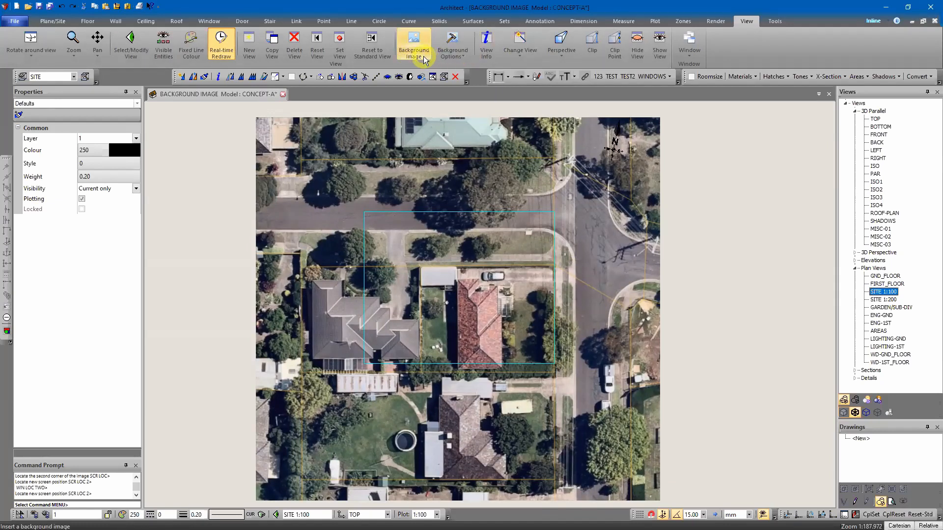
- Start calibrating the background image and match the photo's upper-left lot corner to the outline's upper-left corner
left_click(461, 56)
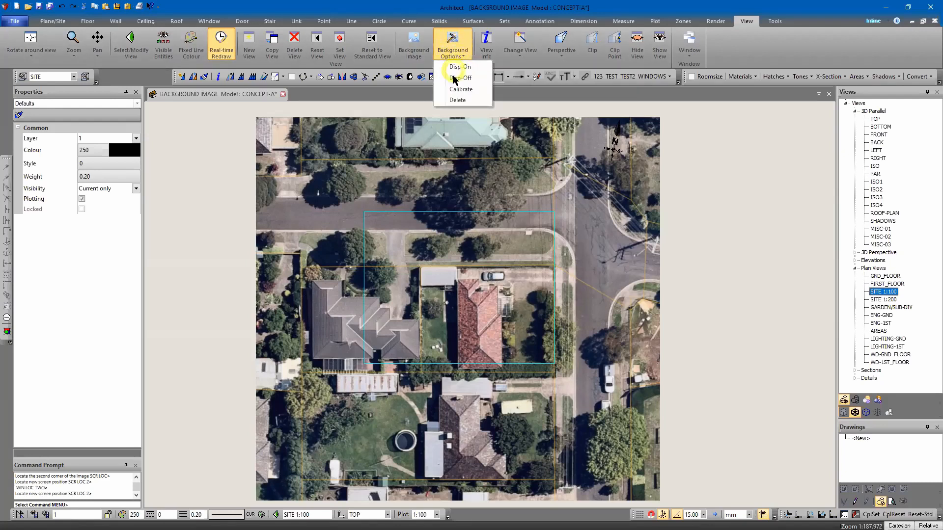
left_click(458, 91)
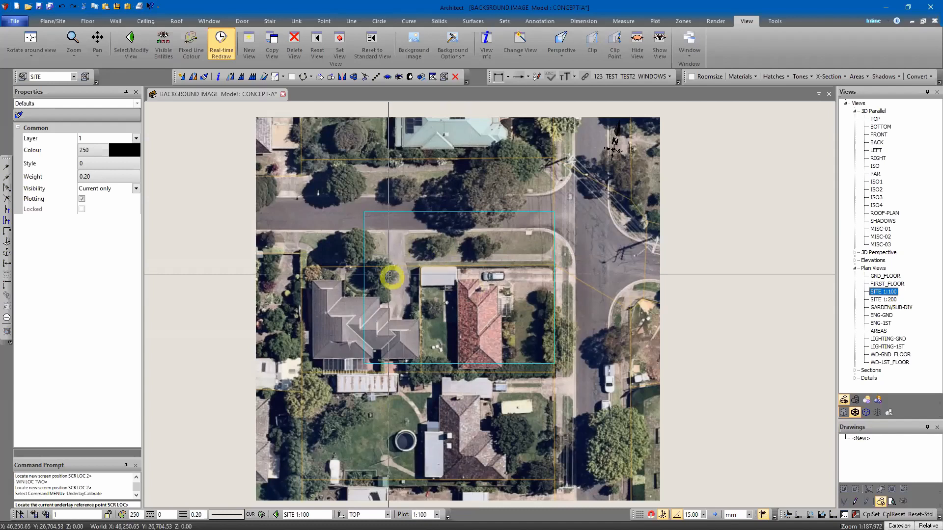
scroll(411, 269, "up", 1)
scroll(410, 266, "up", 1)
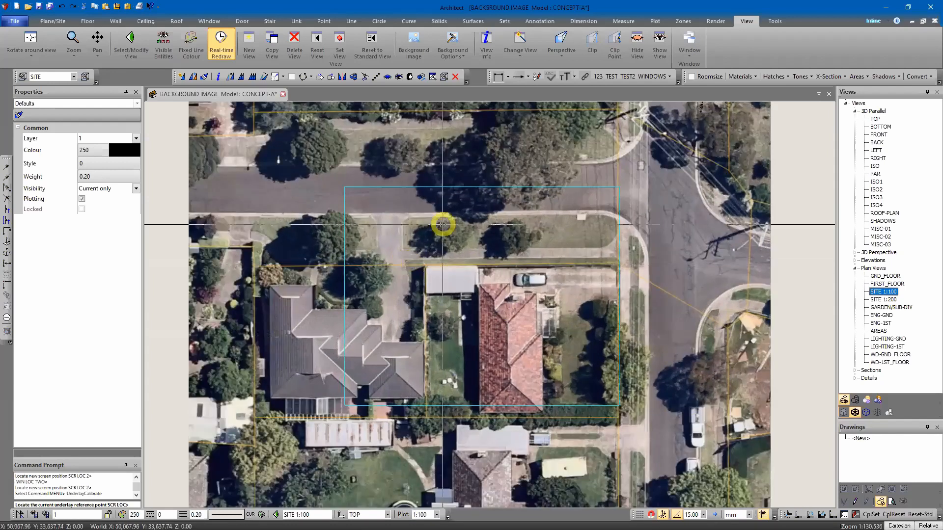
left_click(423, 265)
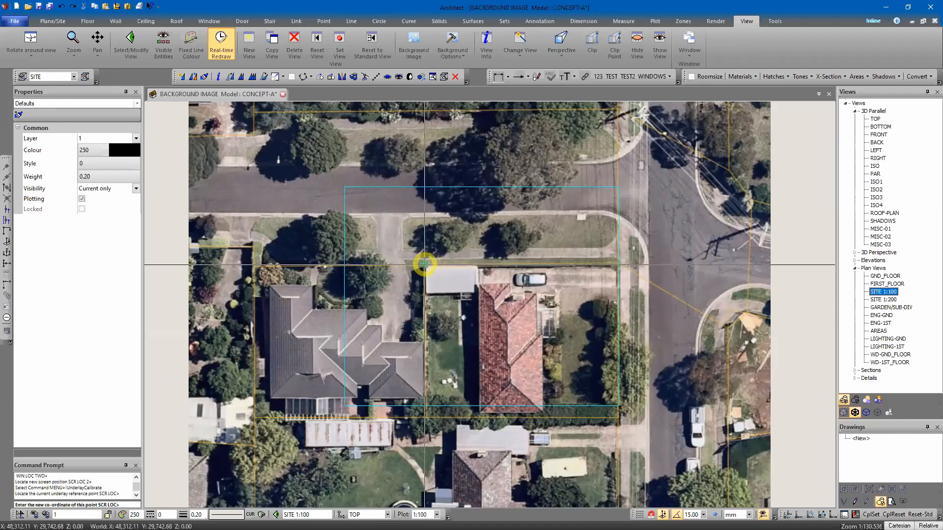
left_click(344, 189)
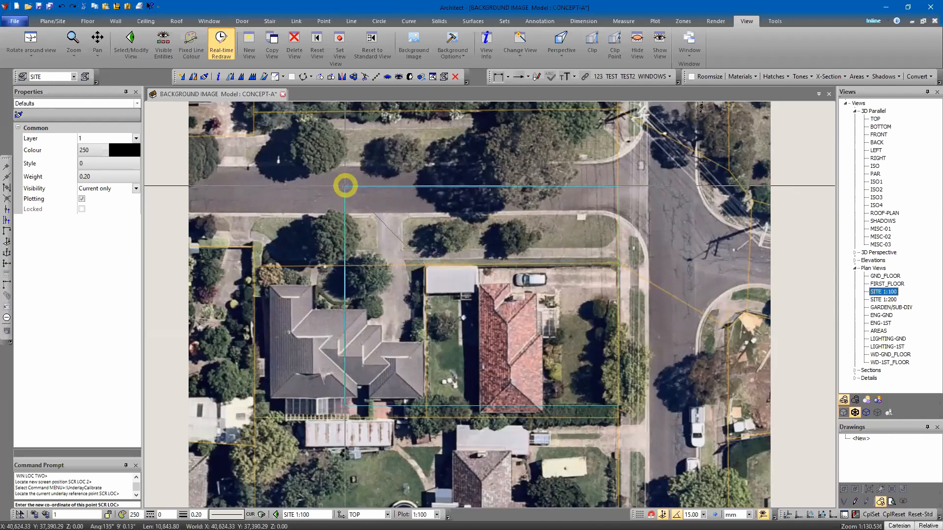
- Match the photo's upper-right, lower-right and lower-left lot corners to the corresponding outline corners and apply the calibration
left_click(618, 264)
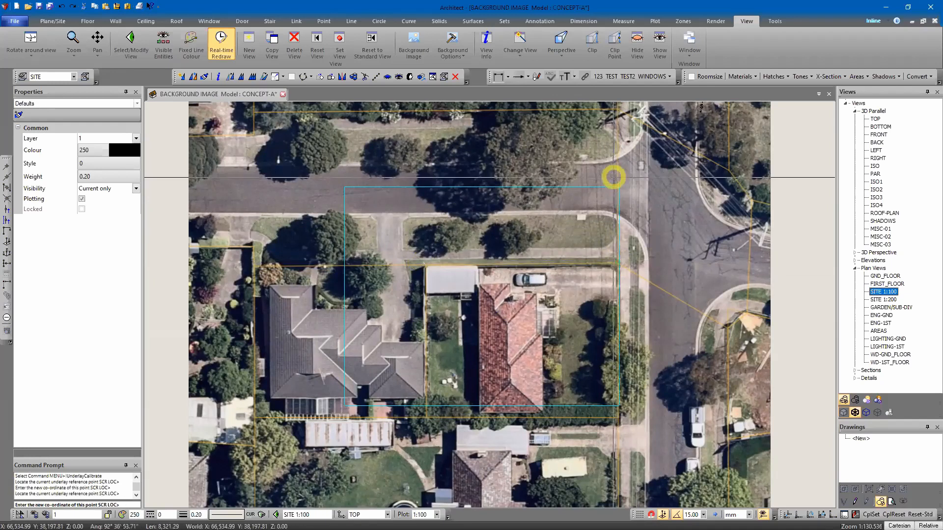
left_click(620, 187)
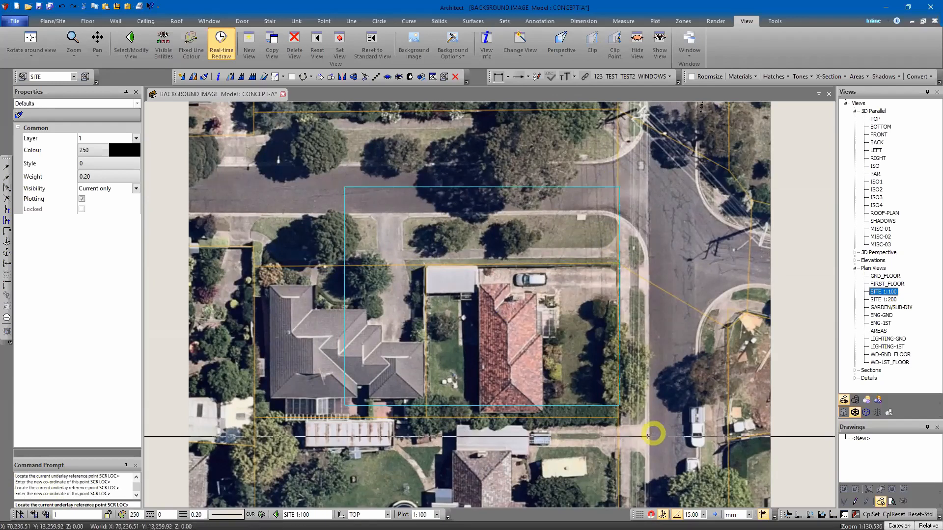
left_click(620, 415)
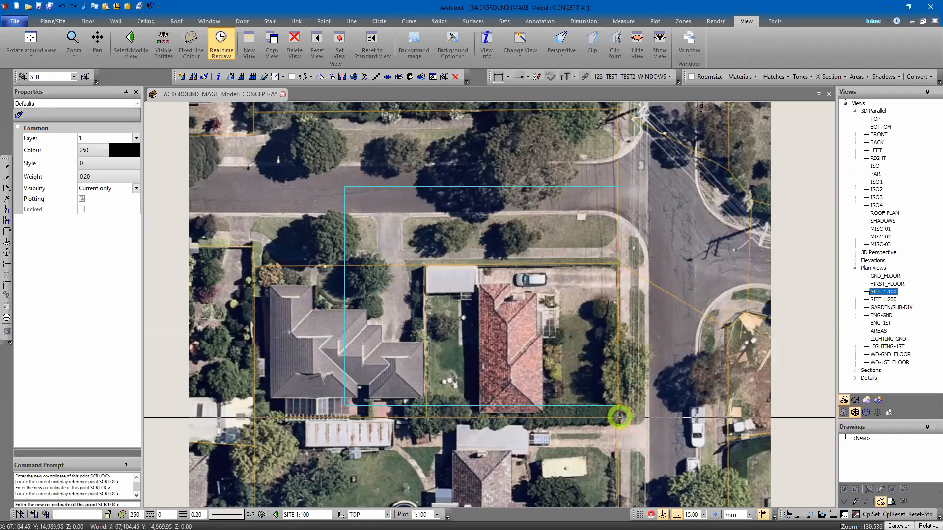
left_click(620, 404)
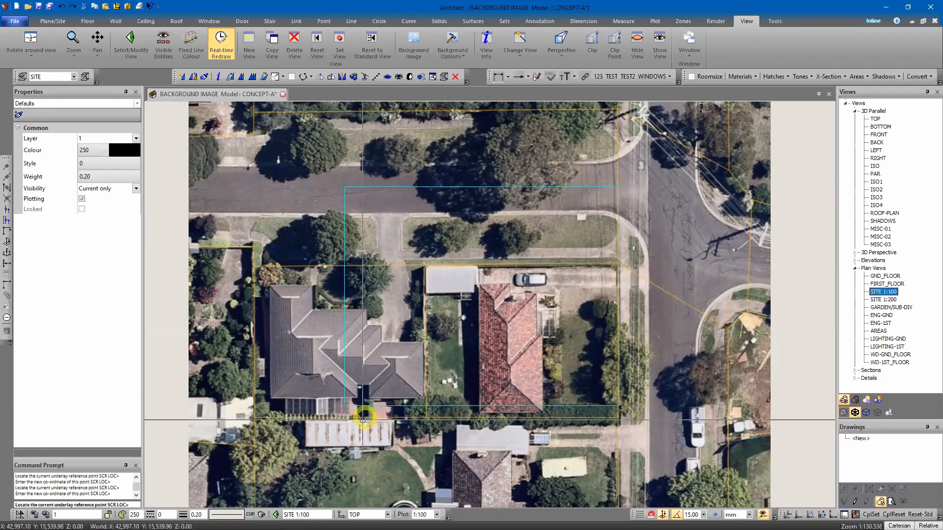
left_click(426, 417)
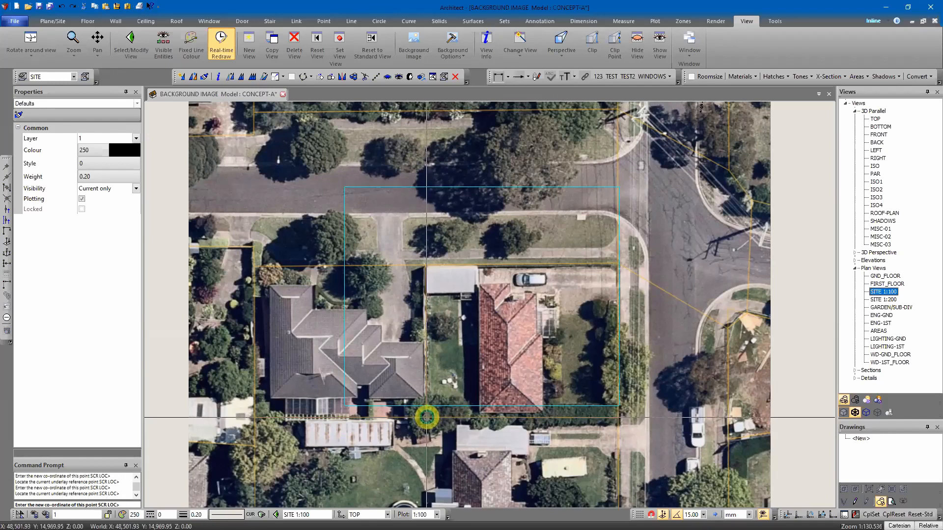
left_click(345, 405)
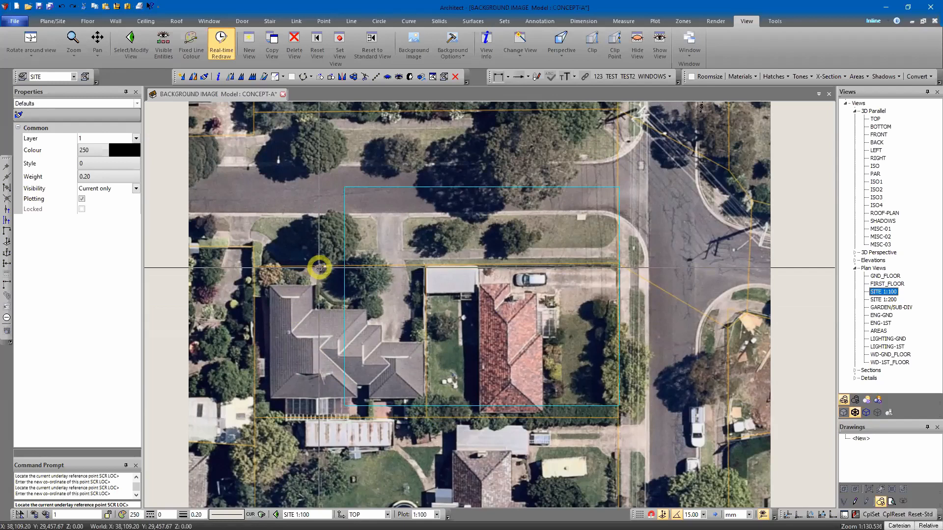
key("Escape")
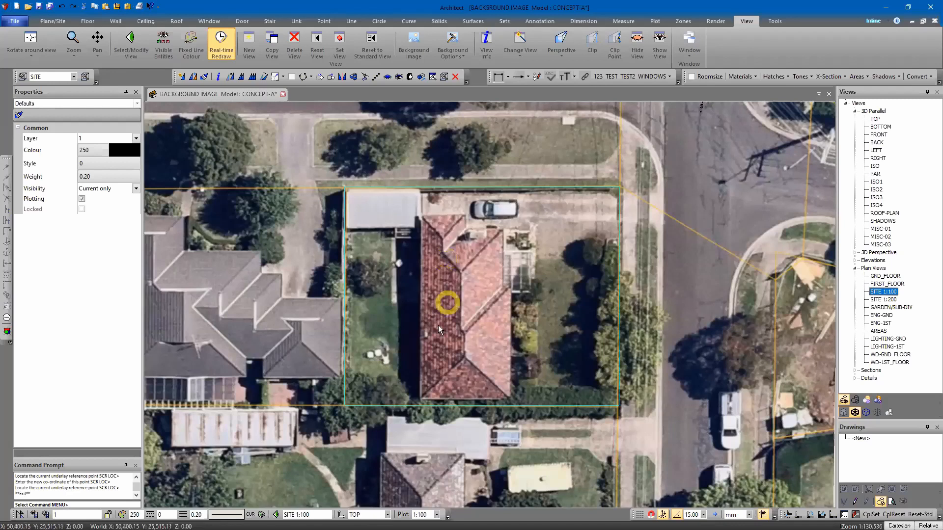
- Start a second background calibration and match the photo's upper-left lot corner more precisely to the outline's upper-left corner
scroll(444, 275, "down", 3)
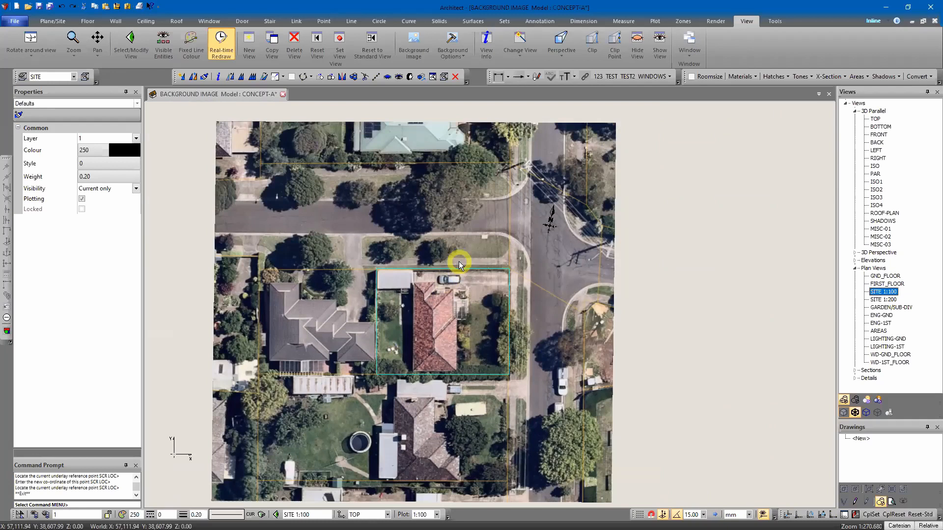
scroll(459, 261, "up", 8)
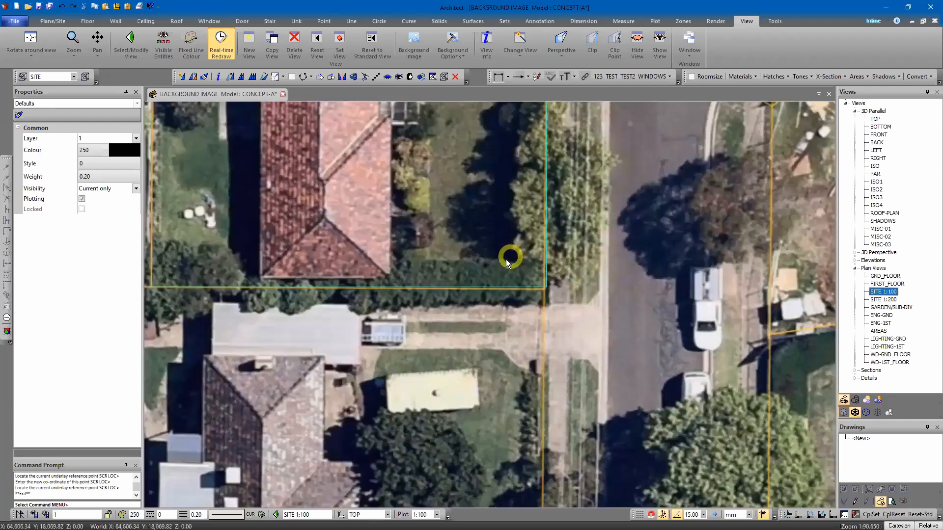
scroll(609, 348, "up", 2)
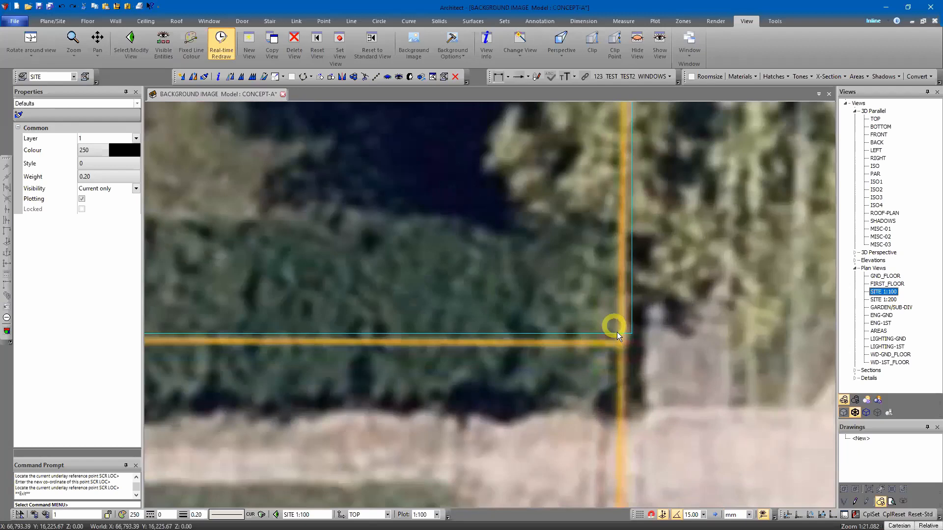
scroll(609, 339, "down", 6)
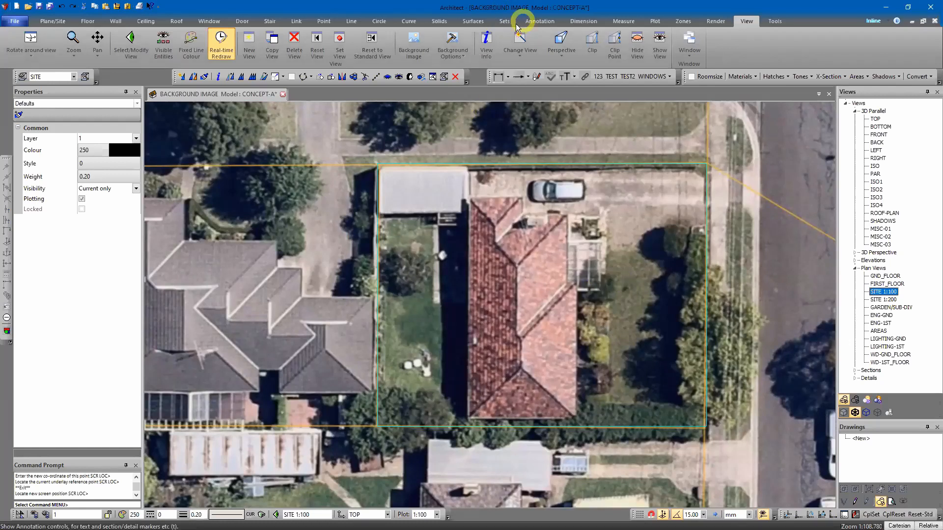
left_click(454, 49)
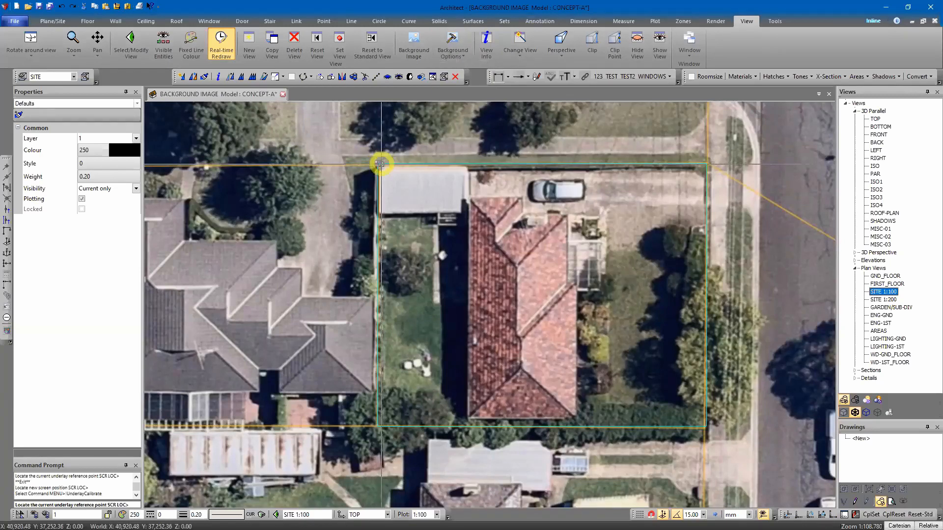
scroll(380, 163, "up", 3)
scroll(380, 163, "up", 2)
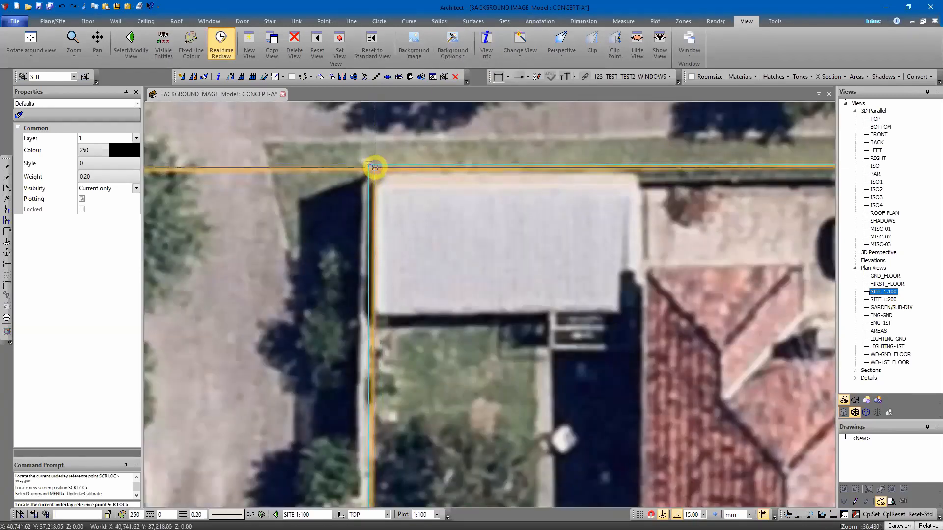
left_click(373, 168)
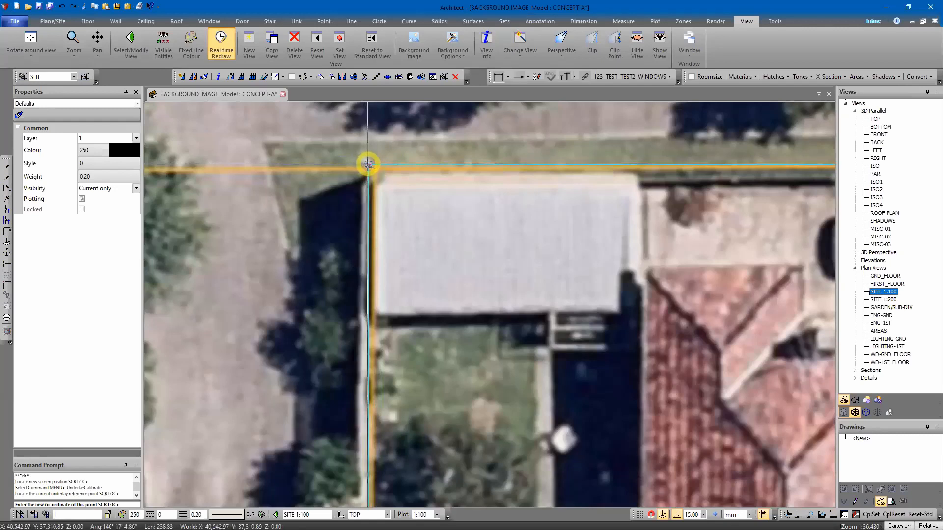
- Match the photo's upper-right lot corner more precisely to the outline's upper-right corner
scroll(363, 162, "down", 3)
scroll(678, 184, "down", 2)
scroll(558, 186, "up", 6)
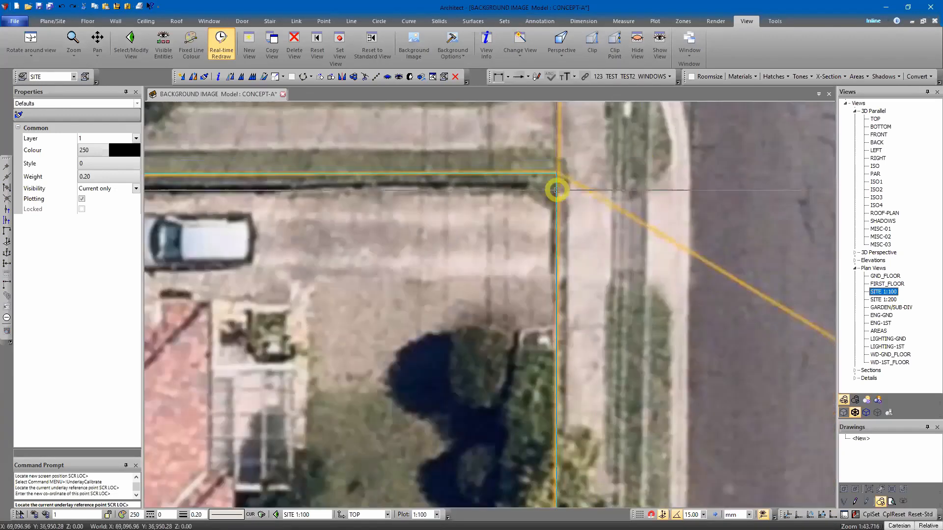
left_click(585, 183)
left_click(585, 183)
- Match the photo's lower-right lot corner more precisely to the outline's lower-right corner
scroll(509, 168, "down", 5)
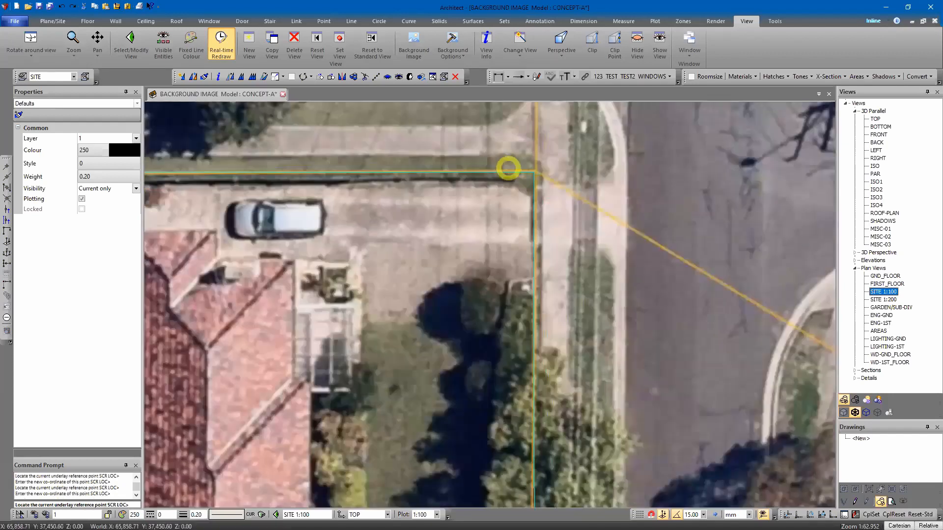
middle_click_drag(527, 488, 532, 276)
scroll(569, 285, "up", 4)
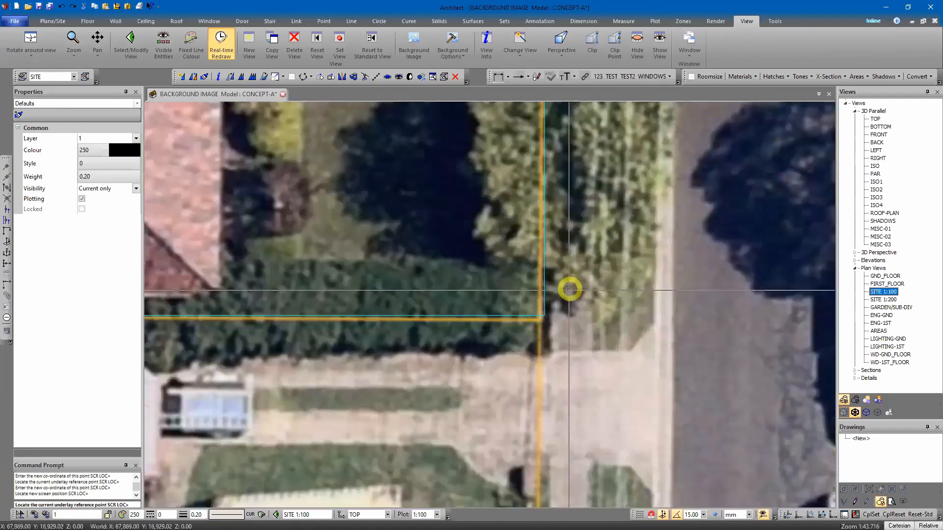
left_click(530, 335)
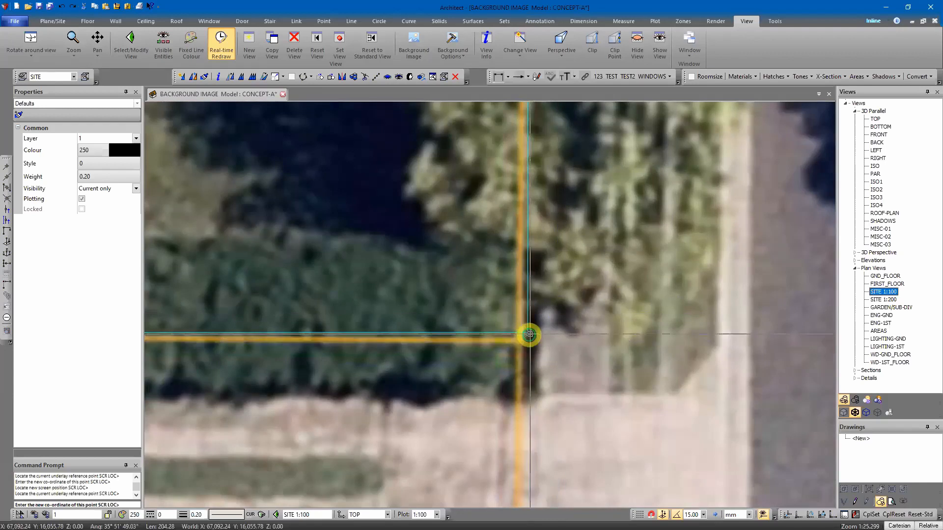
left_click(529, 332)
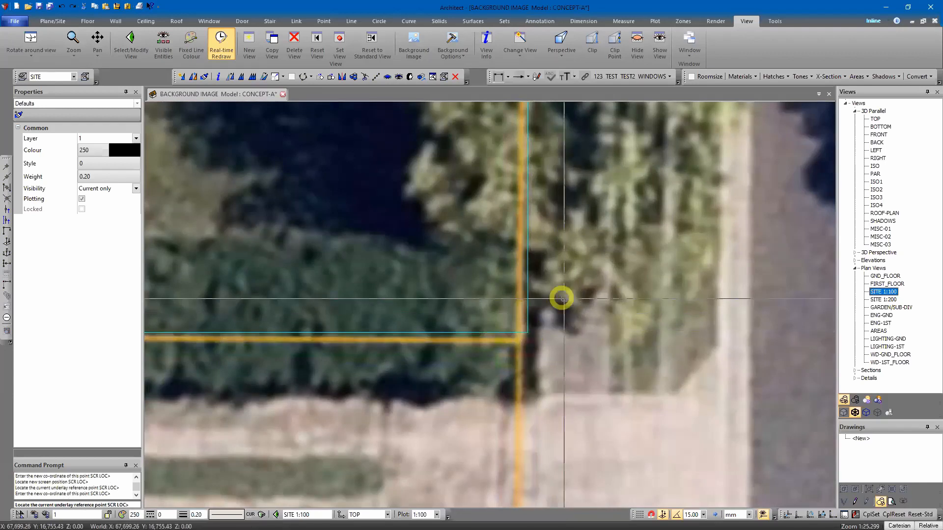
- Match the photo's lower-left lot corner more precisely to the outline's lower-left corner and finish the second calibration
scroll(562, 297, "down", 4)
scroll(509, 326, "up", 3)
scroll(509, 326, "up", 3)
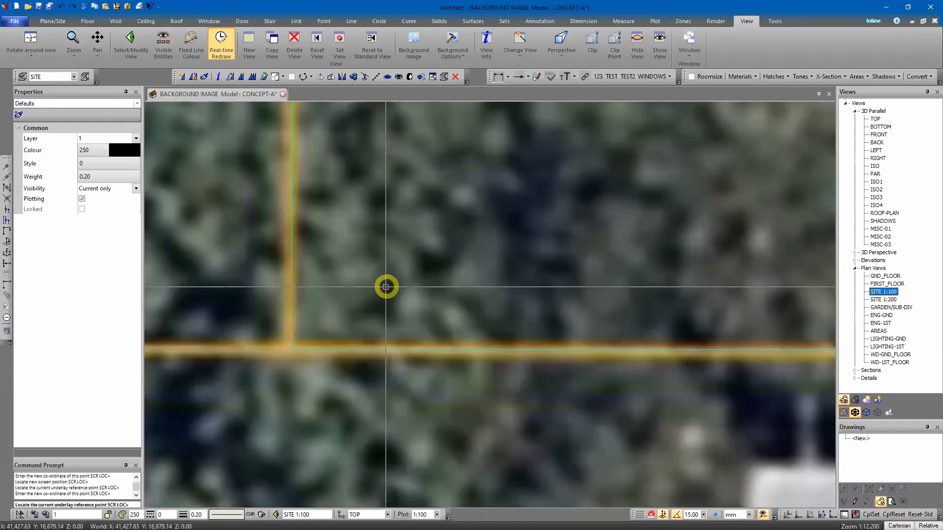
scroll(246, 383, "up", 2)
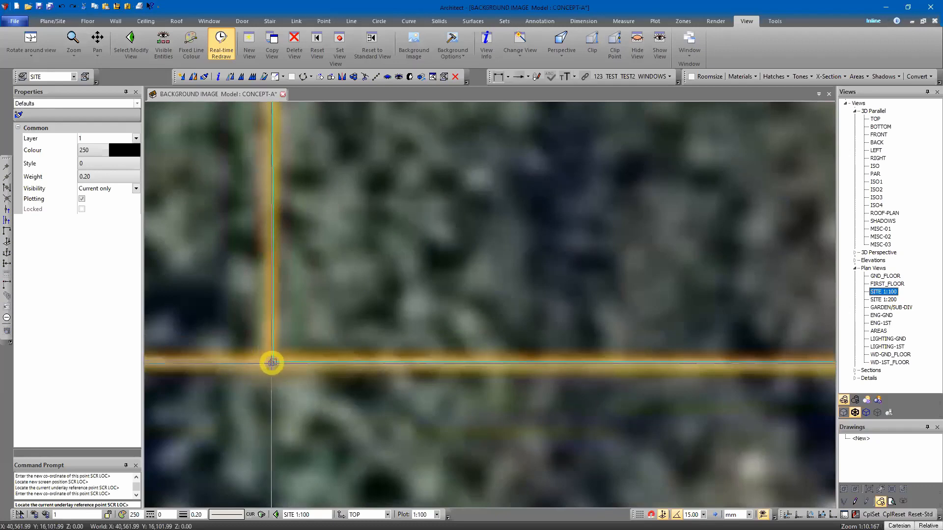
left_click(272, 364)
left_click(273, 362)
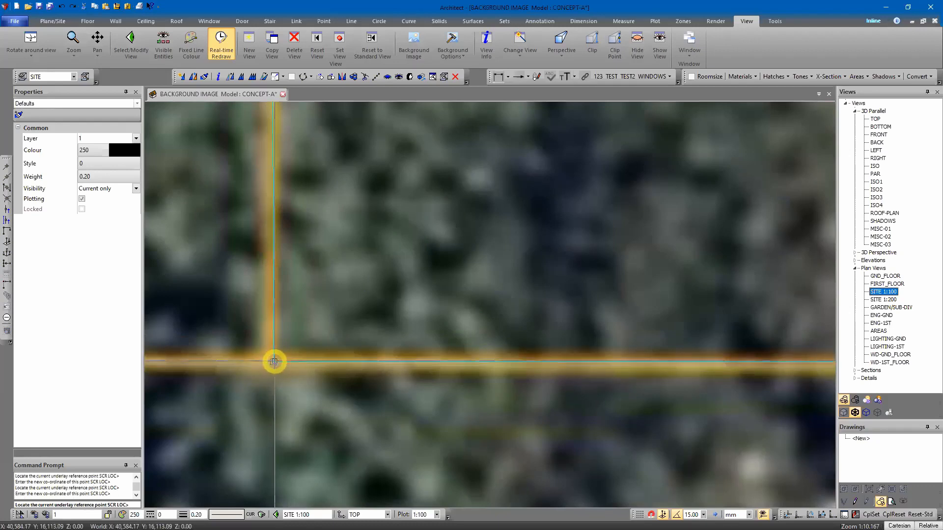
key("Escape")
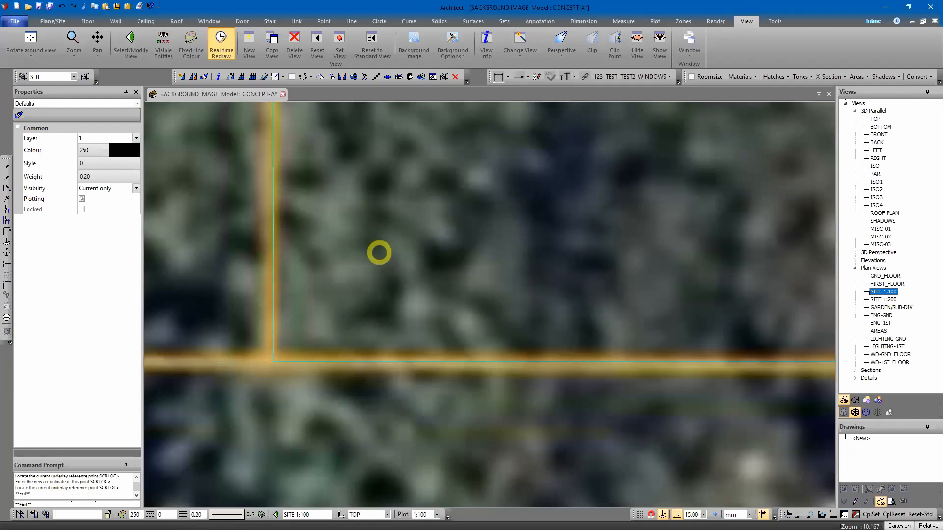
- Examine how the recalibrated photo lines up with the site outline, both across the whole image and close to the lot
scroll(343, 256, "down", 8)
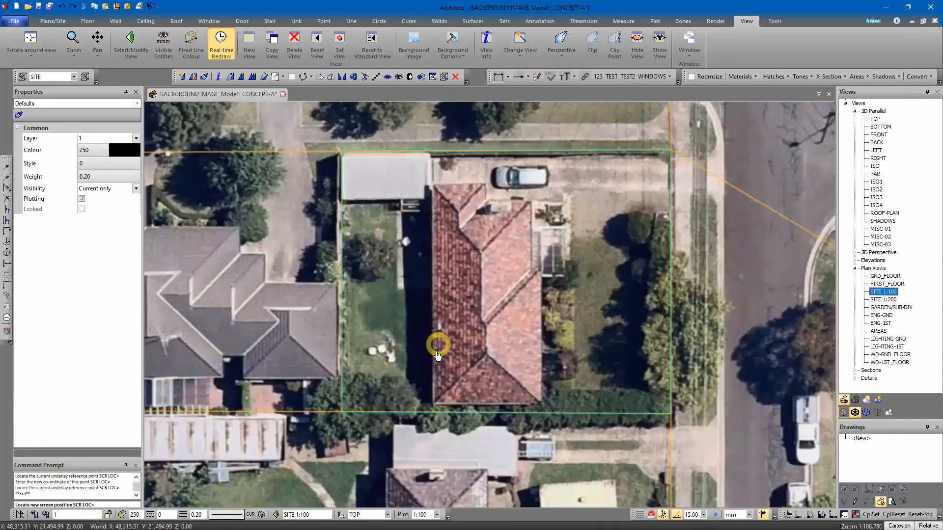
middle_click_drag(438, 347, 436, 357)
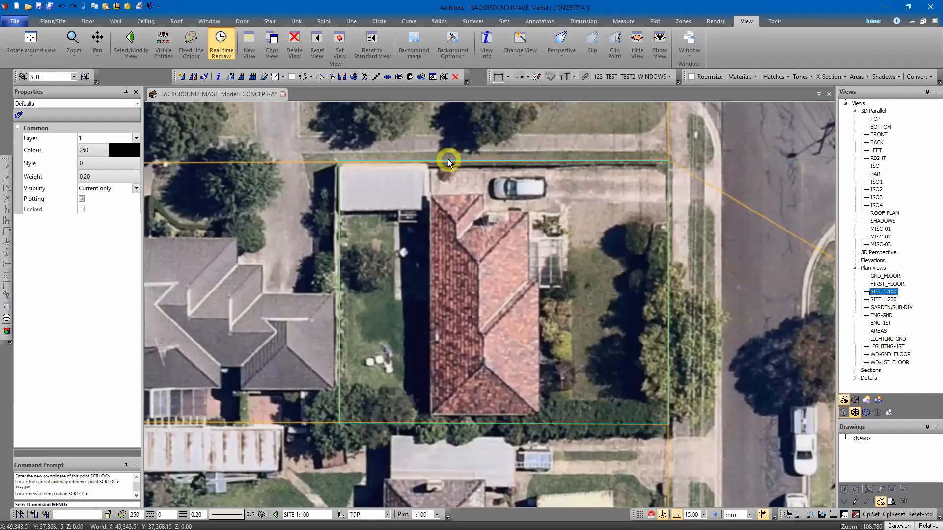
scroll(342, 317, "down", 4)
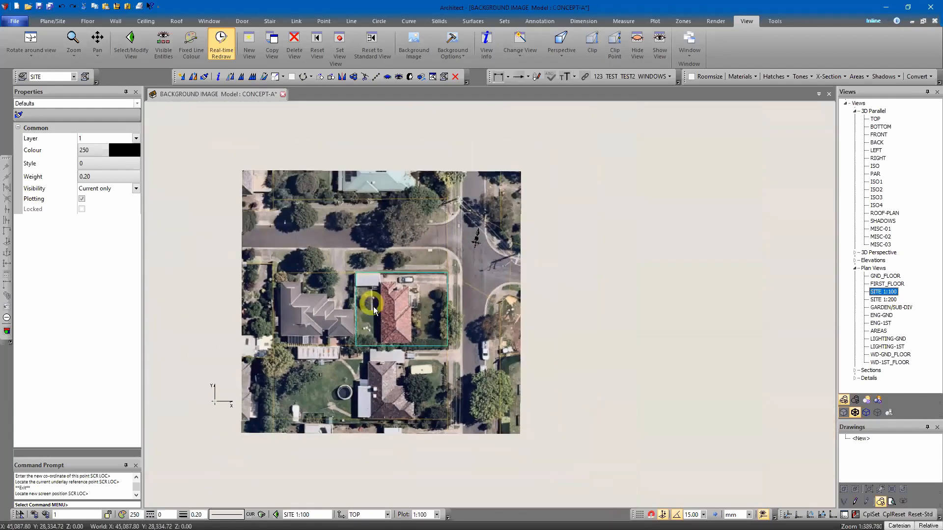
scroll(332, 290, "up", 1)
middle_click_drag(385, 302, 460, 314)
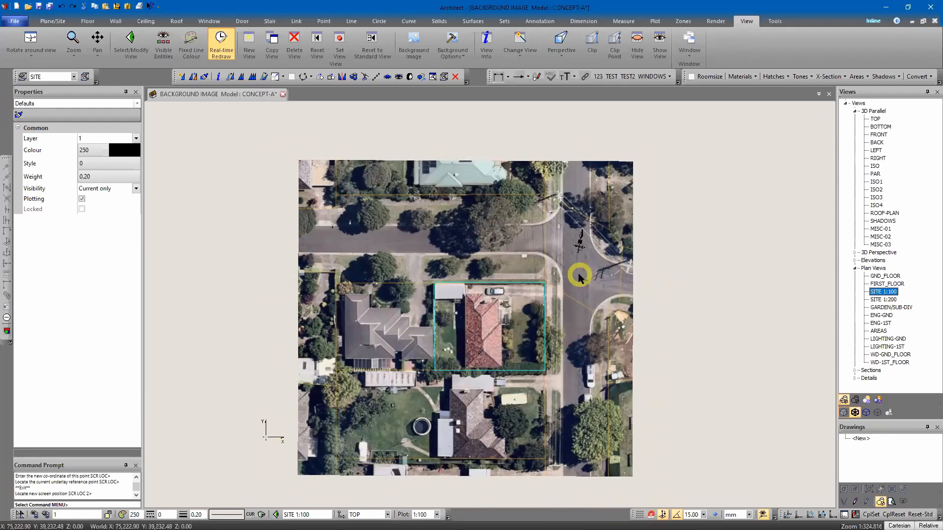
scroll(575, 270, "up", 4)
middle_click_drag(473, 305, 535, 180)
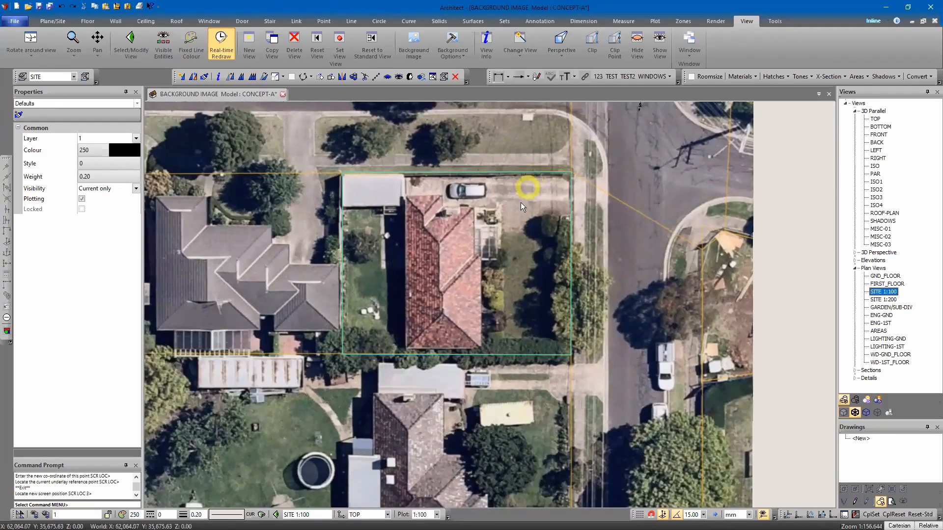
scroll(511, 207, "down", 1)
scroll(483, 204, "up", 1)
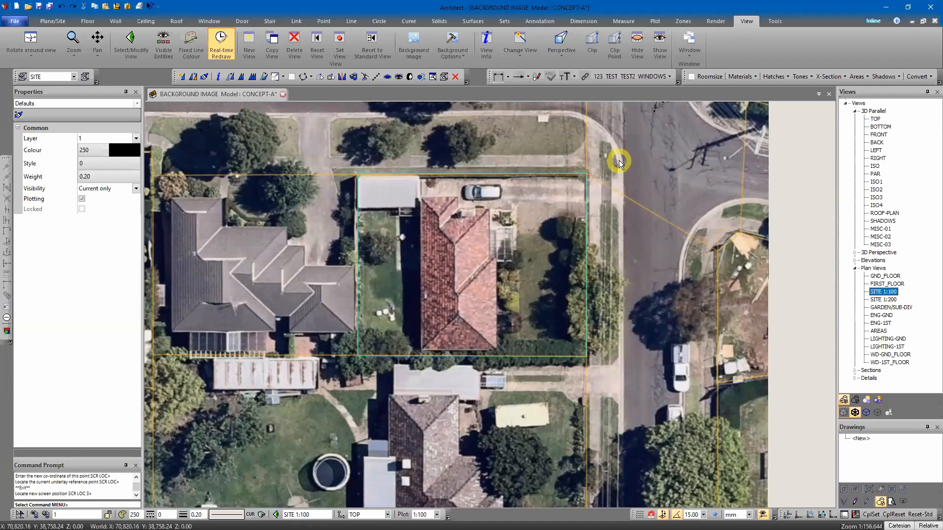
- Measure the point-to-point distance along the upper edge of the grey metal roof on the neighbouring lot below the site
left_click(624, 22)
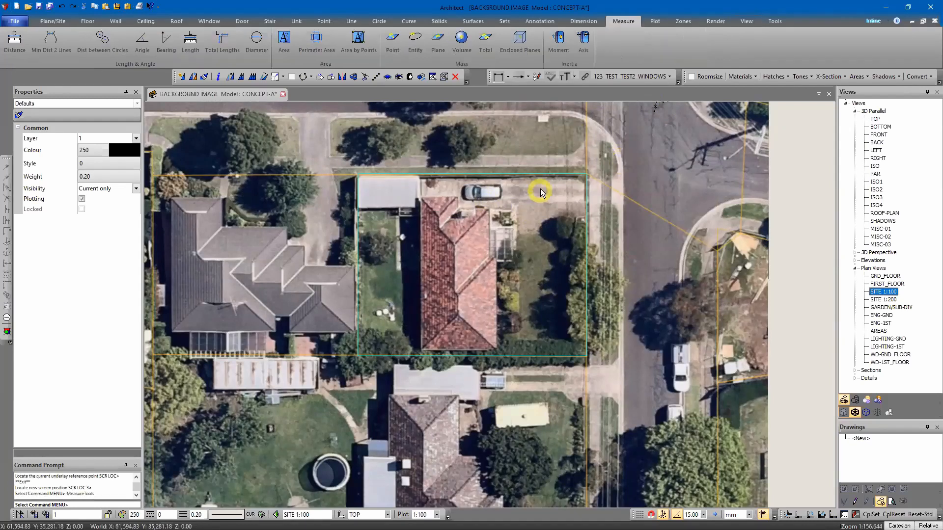
middle_click_drag(478, 240, 501, 246)
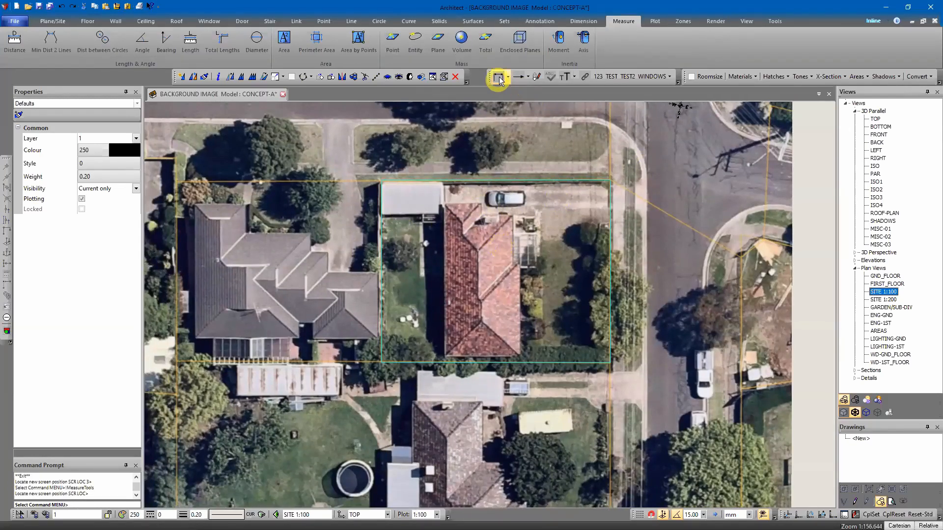
middle_click_drag(418, 154, 417, 133)
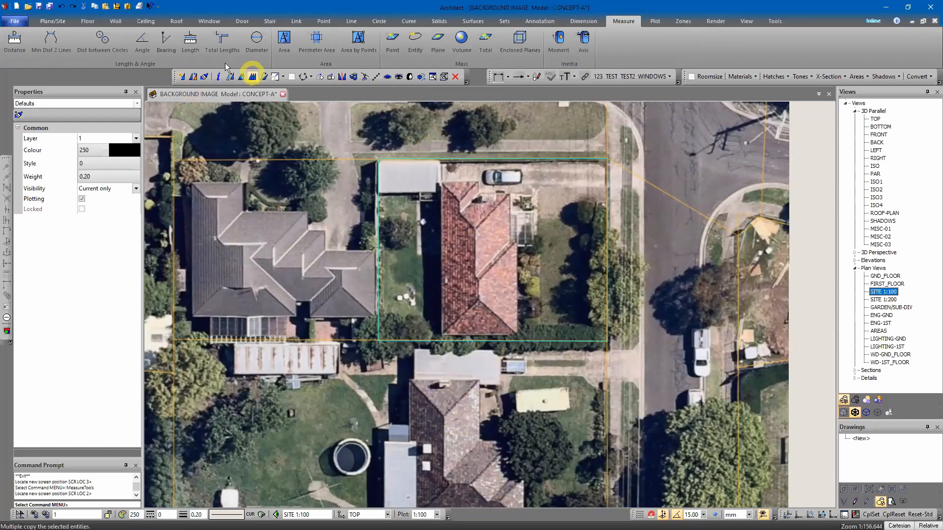
left_click(12, 41)
scroll(472, 445, "up", 3)
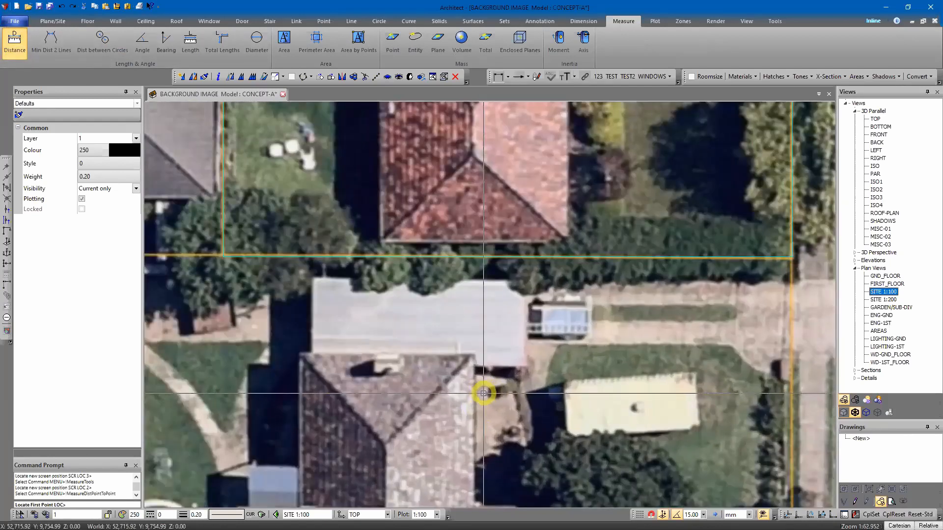
left_click(527, 281)
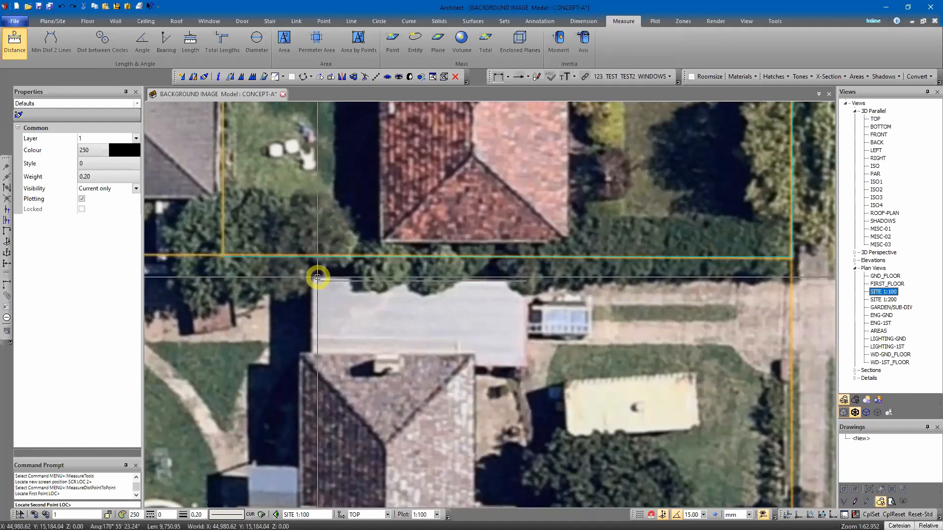
left_click(314, 280)
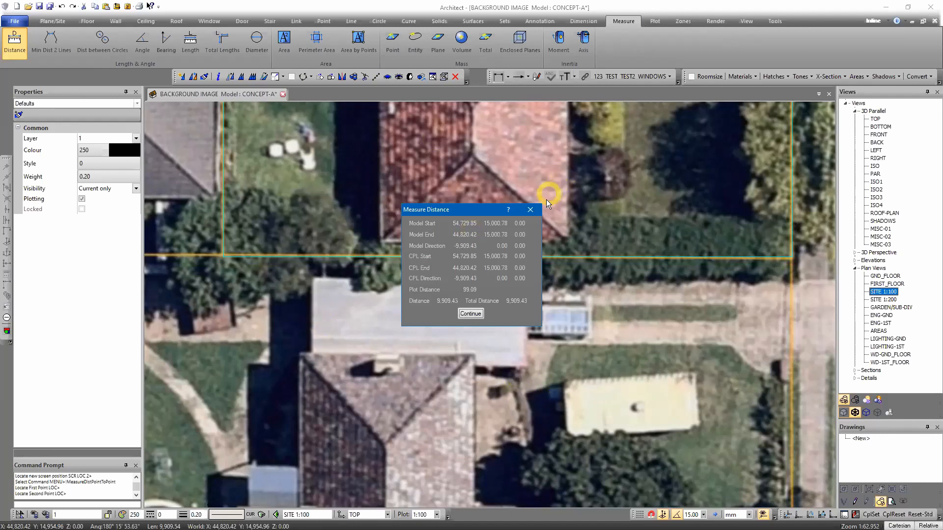
left_click(531, 210)
scroll(585, 216, "down", 5)
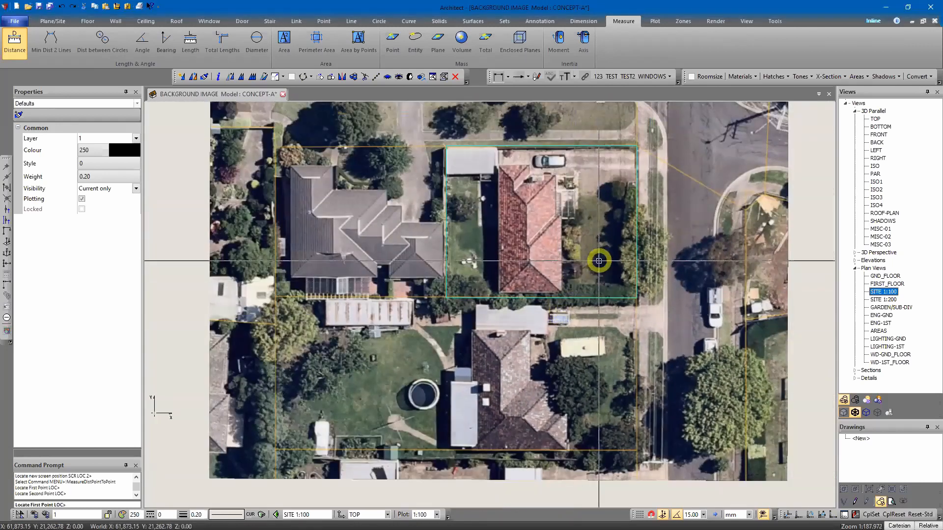
middle_click_drag(523, 231, 544, 314)
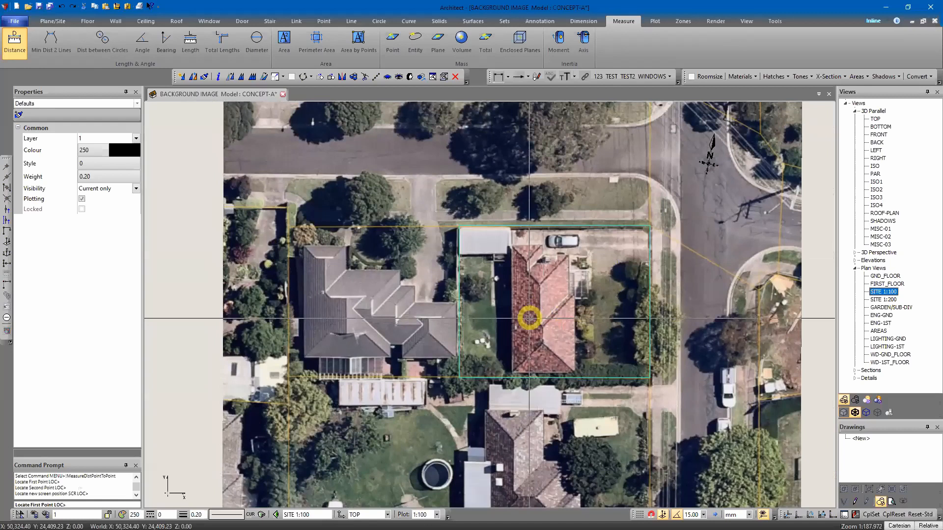
scroll(528, 318, "up", 1)
middle_click_drag(521, 310, 438, 301)
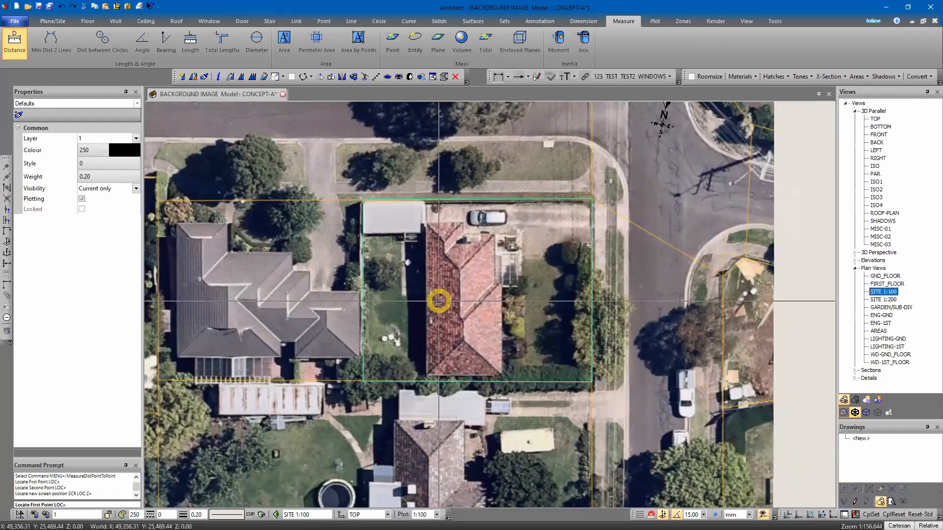
scroll(439, 301, "down", 4)
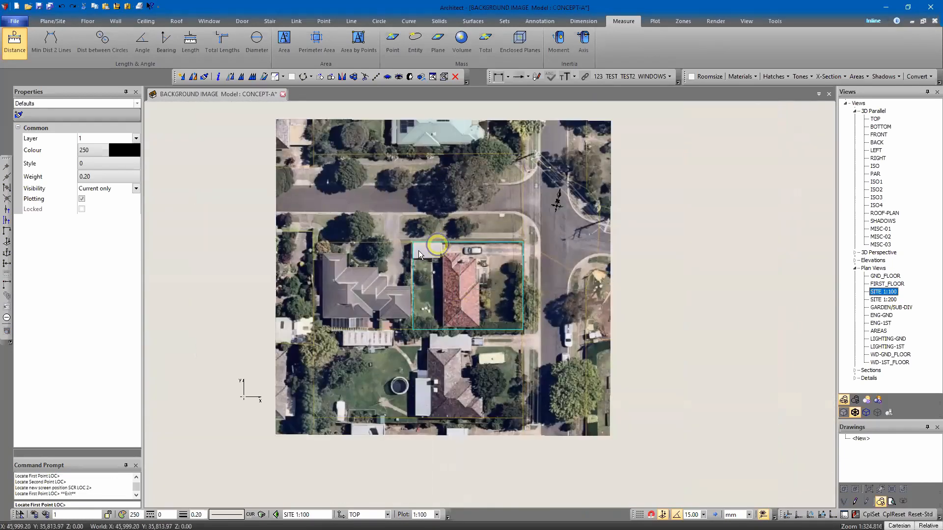
key("Escape")
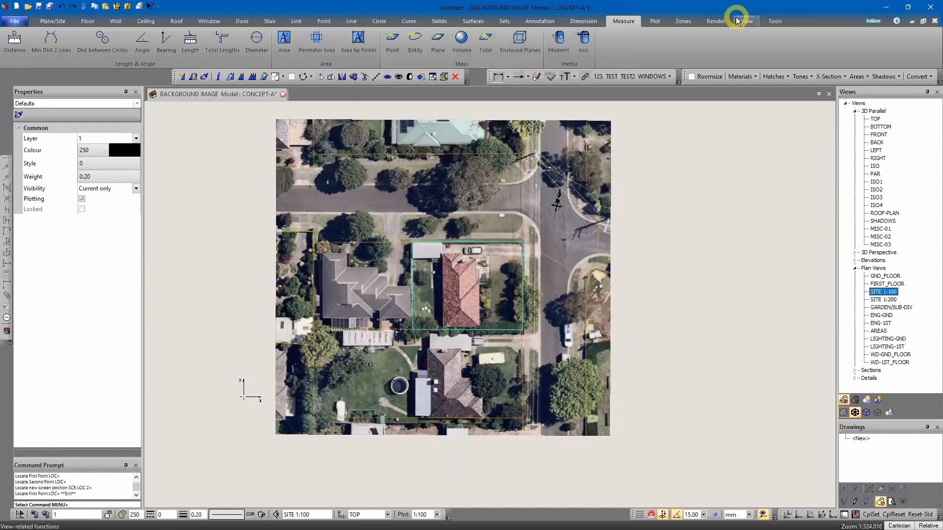
- Place a rectangular plot boundary on the photo, enclosing the lot, part of the surrounding streets and the north point
left_click(656, 22)
left_click(186, 39)
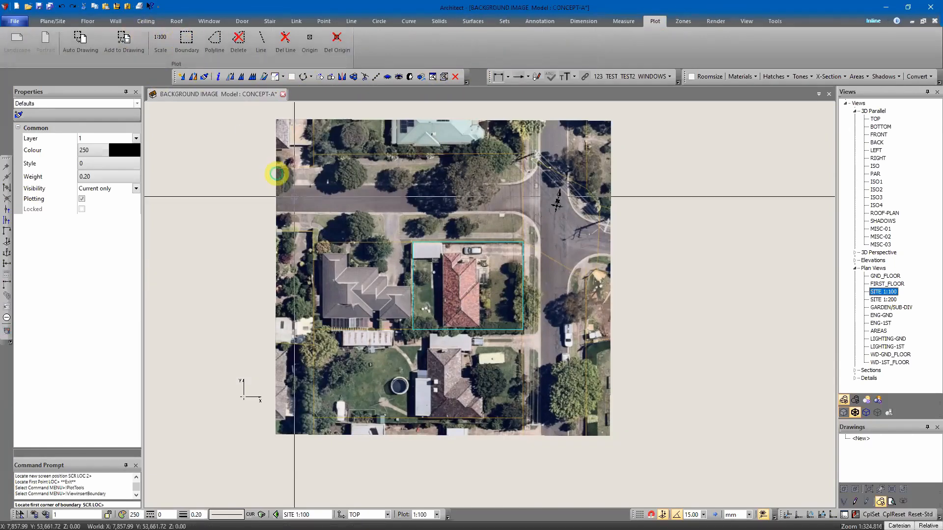
left_click(370, 196)
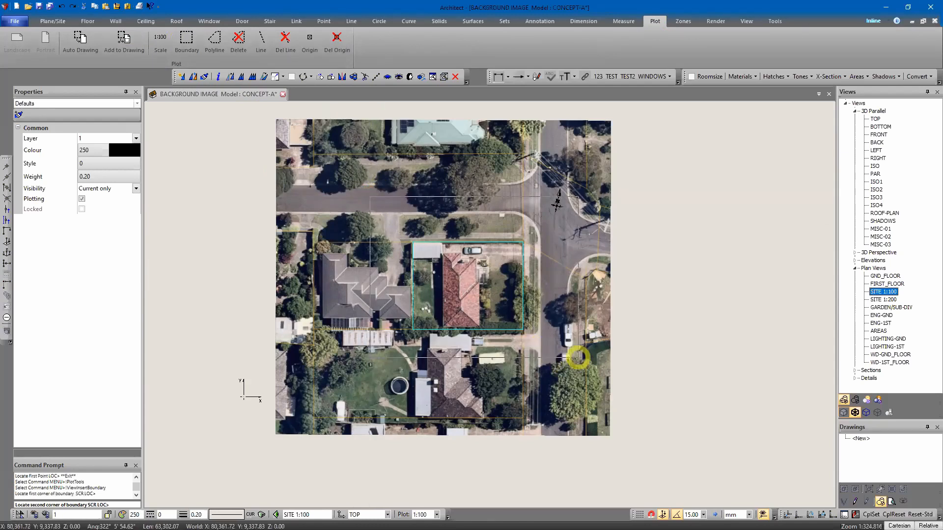
left_click(576, 373)
scroll(552, 204, "up", 3)
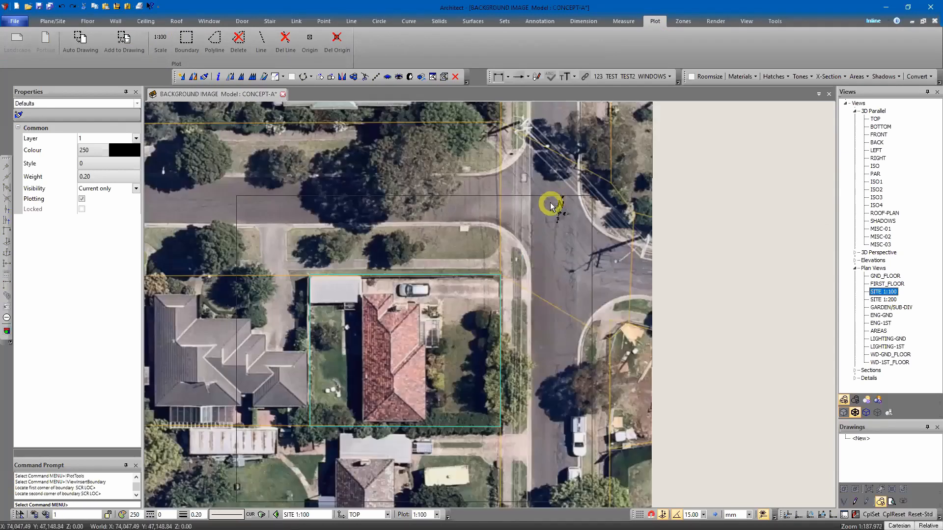
scroll(544, 233, "up", 3)
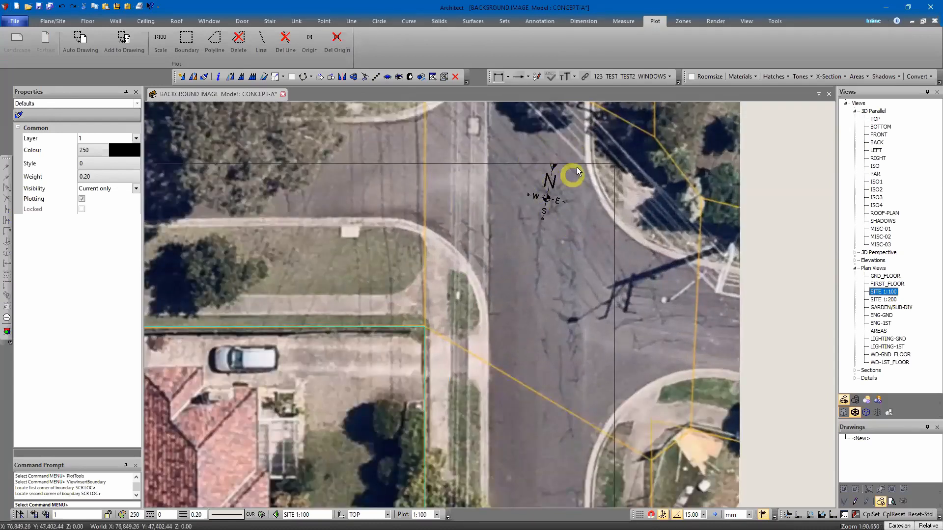
scroll(555, 246, "down", 5)
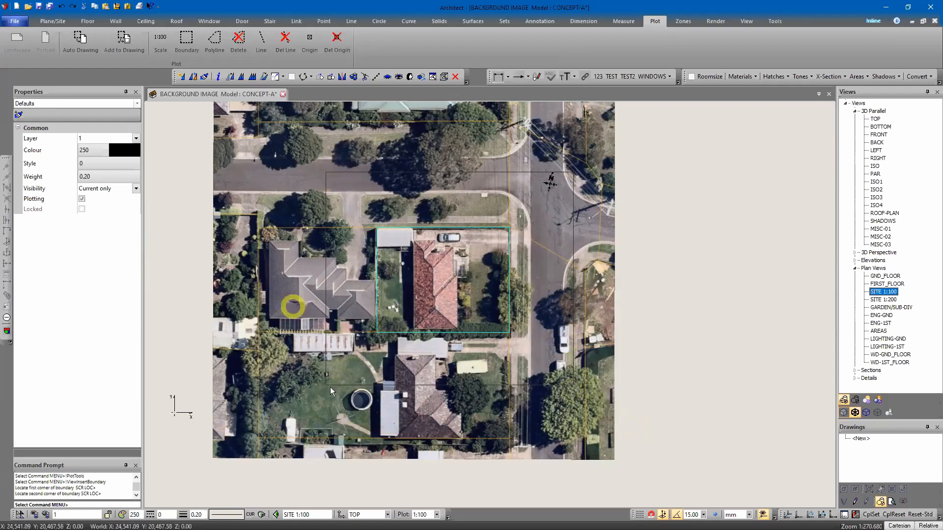
- Delete the rectangular plot boundary around the site
mouse_move(350, 185)
middle_mouse_down()
mouse_move(472, 195)
mouse_move(460, 202)
middle_mouse_up()
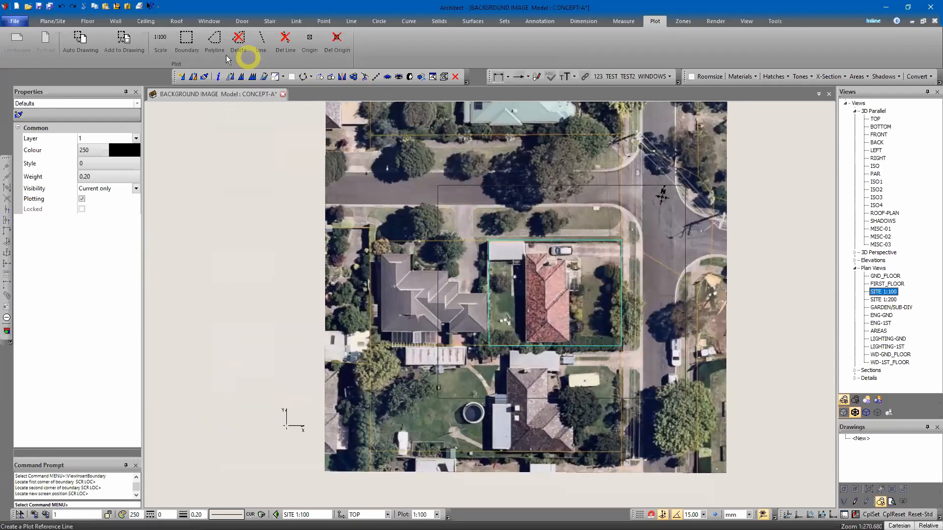
left_click(241, 39)
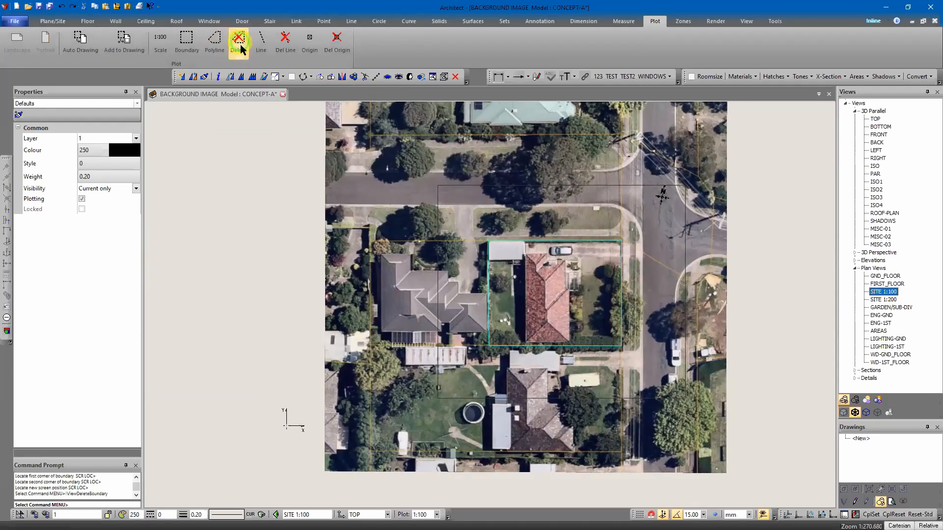
- Draw the outer loop of a free plane as a rectangle well outside the aerial photo on all sides
mouse_move(354, 280)
middle_mouse_down()
mouse_move(311, 284)
mouse_move(246, 328)
middle_mouse_up()
scroll(308, 295, "down", 3)
middle_click_drag(314, 255, 331, 328)
left_click(52, 21)
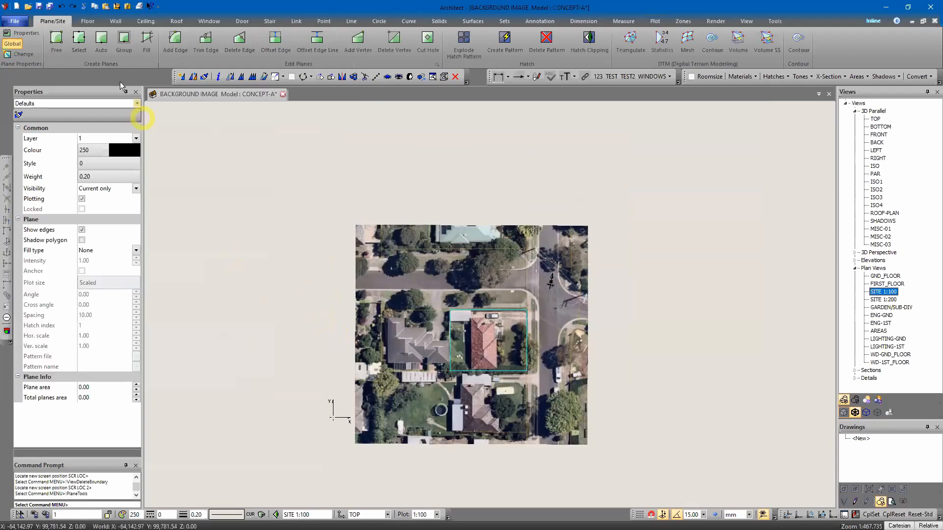
left_click(56, 39)
left_click(301, 180)
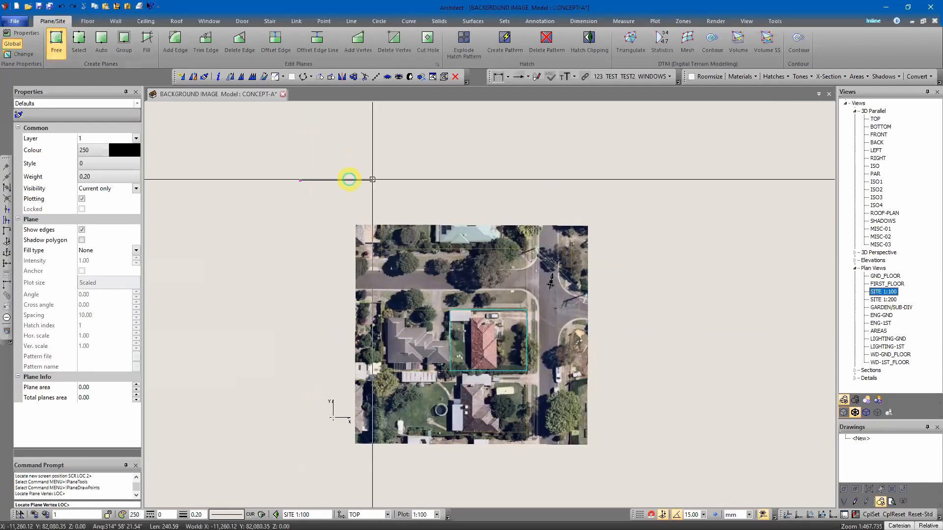
left_click(656, 189)
left_click(659, 477)
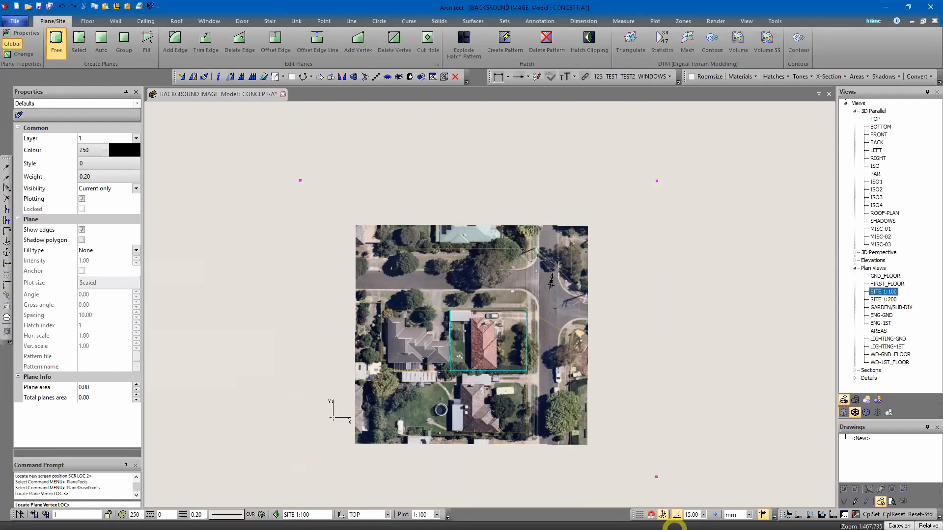
left_click(676, 514)
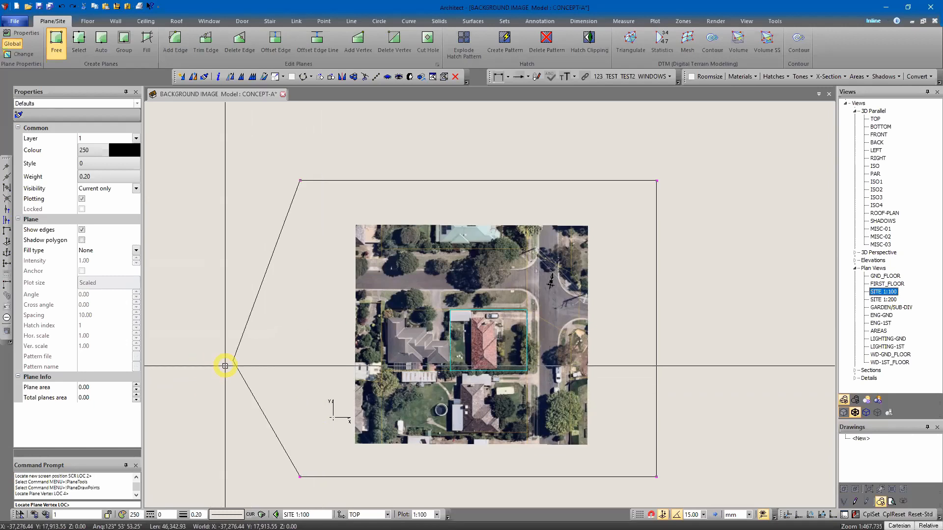
key("Escape")
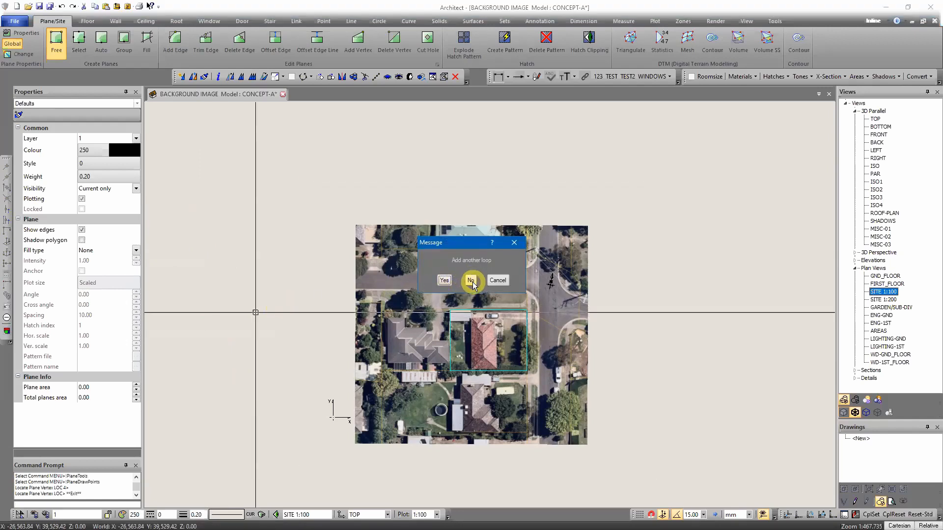
- Add a rectangular inner loop enclosing the lot and part of the surrounding streets, and finish the plane with no further loops
left_click(444, 281)
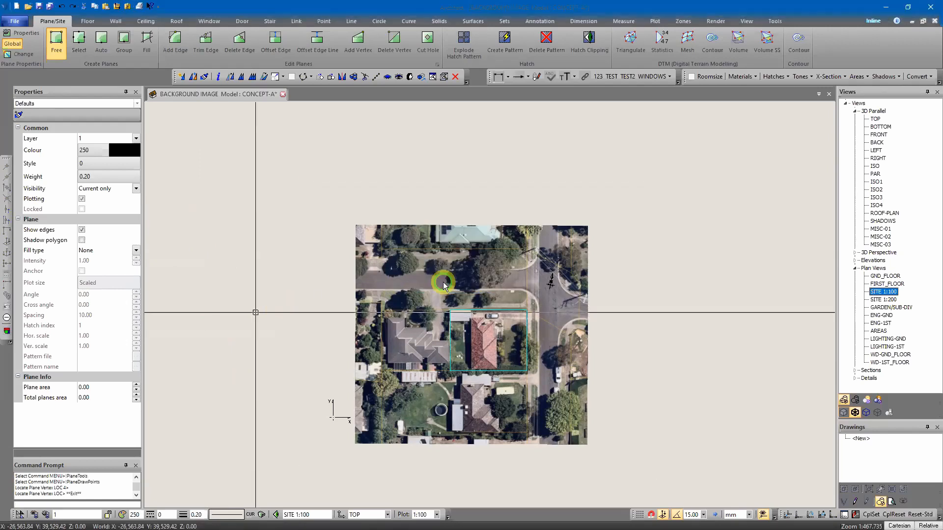
left_click(395, 272)
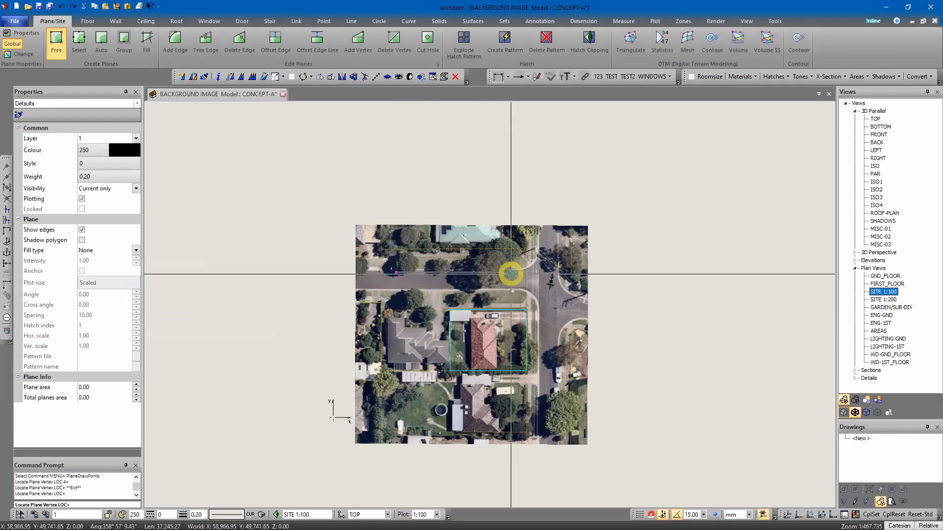
left_click(557, 272)
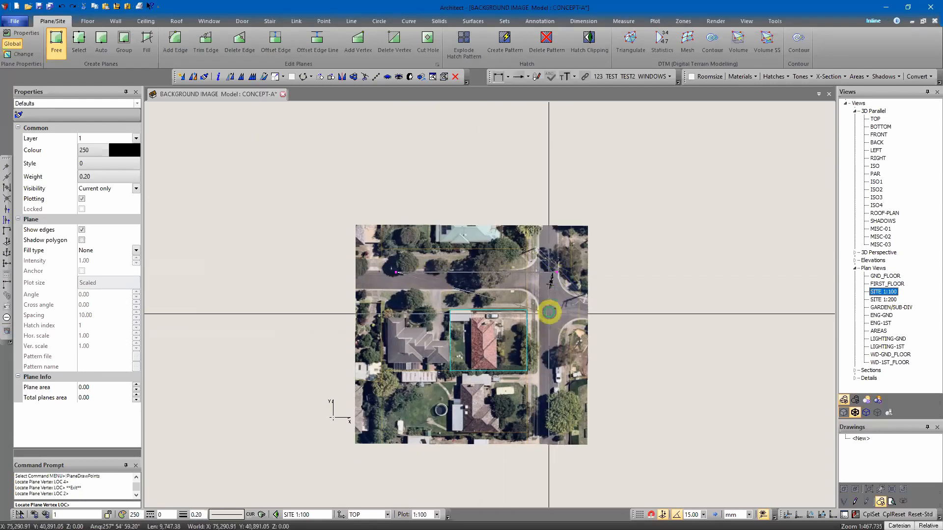
left_click(557, 412)
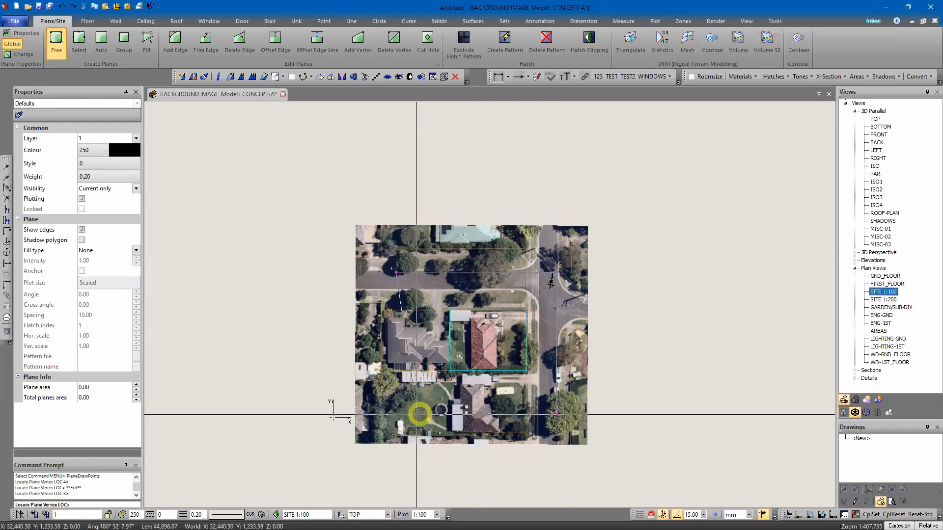
left_click(392, 420)
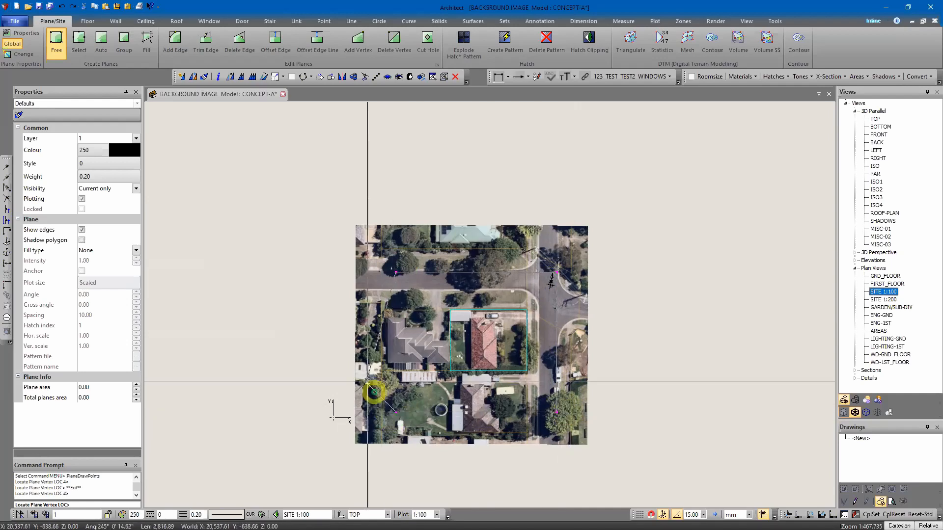
right_click(359, 311)
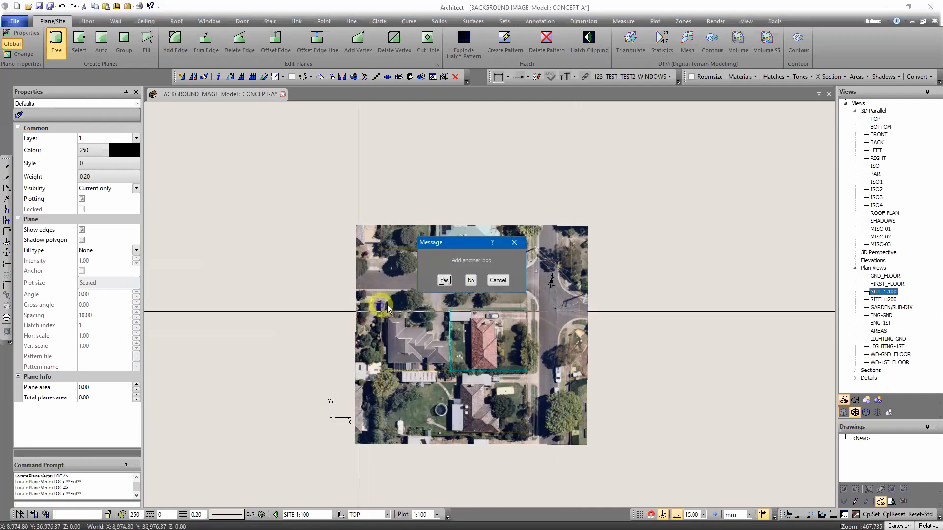
left_click(472, 281)
scroll(332, 216, "up", 2)
key("Escape")
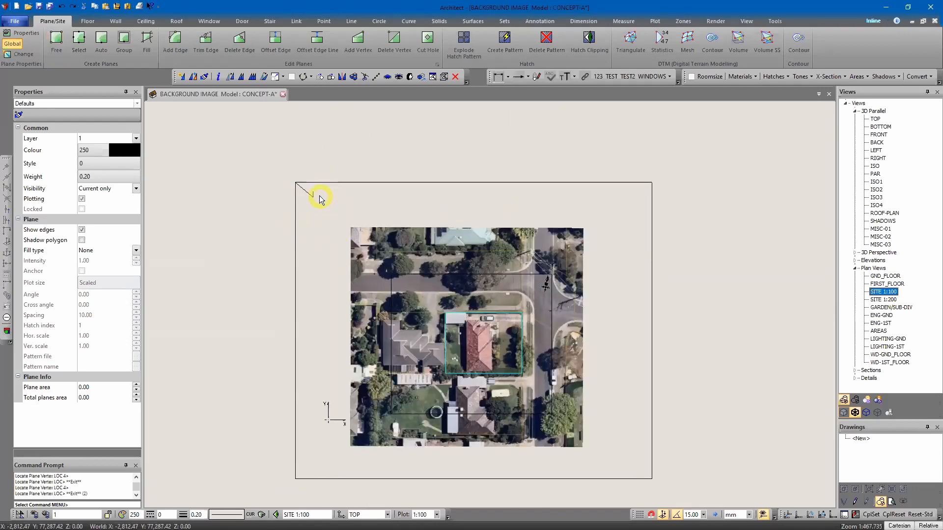
- Display the site plan with hidden lines and with texture shading
middle_click_drag(649, 293, 629, 278)
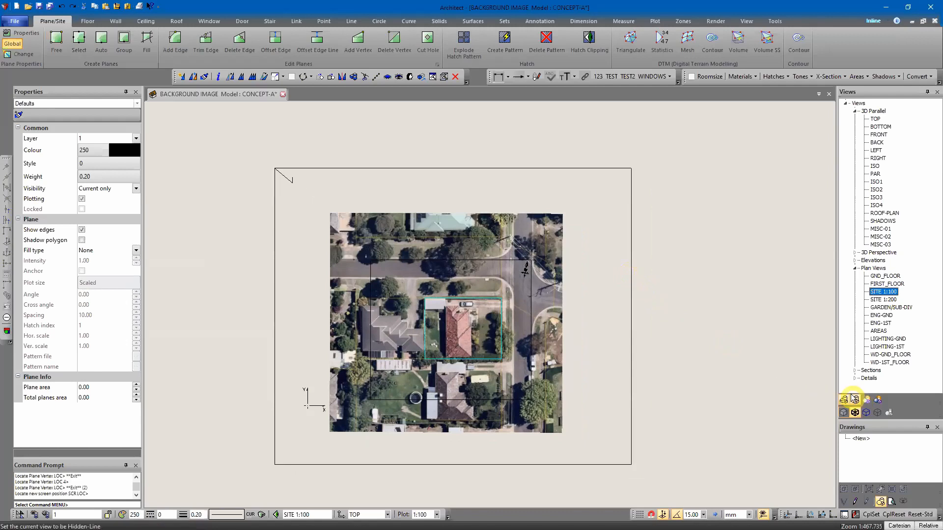
left_click(866, 401)
left_click(878, 400)
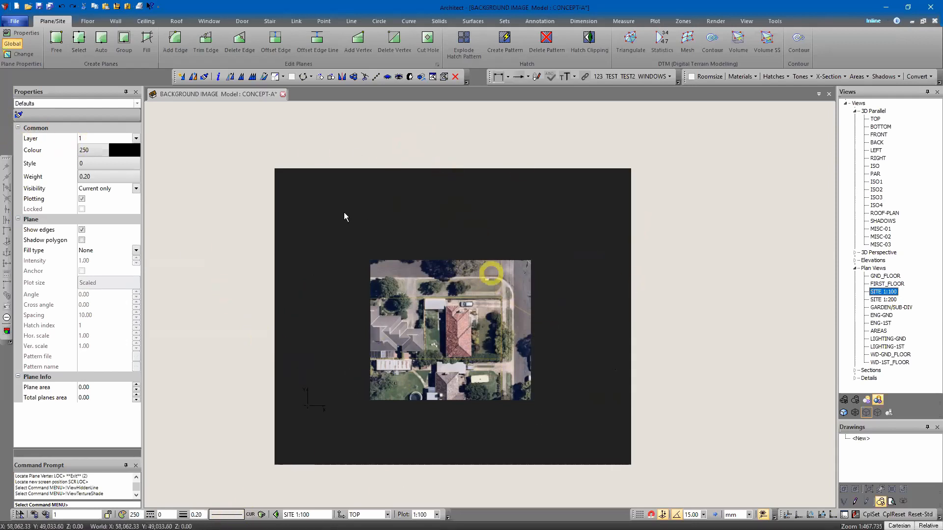
- Set the default colour and the colour of the plane around the photo to white, 255
left_click(315, 196)
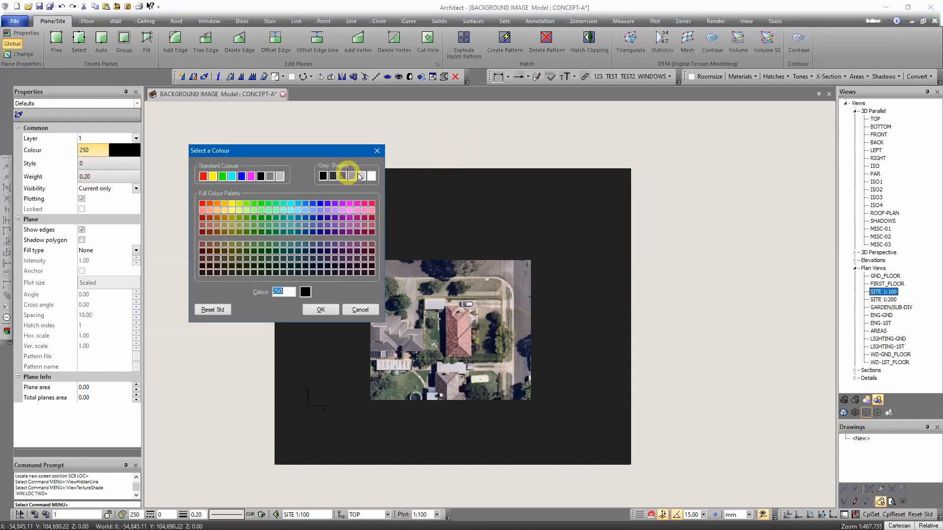
left_click(372, 176)
key("Return")
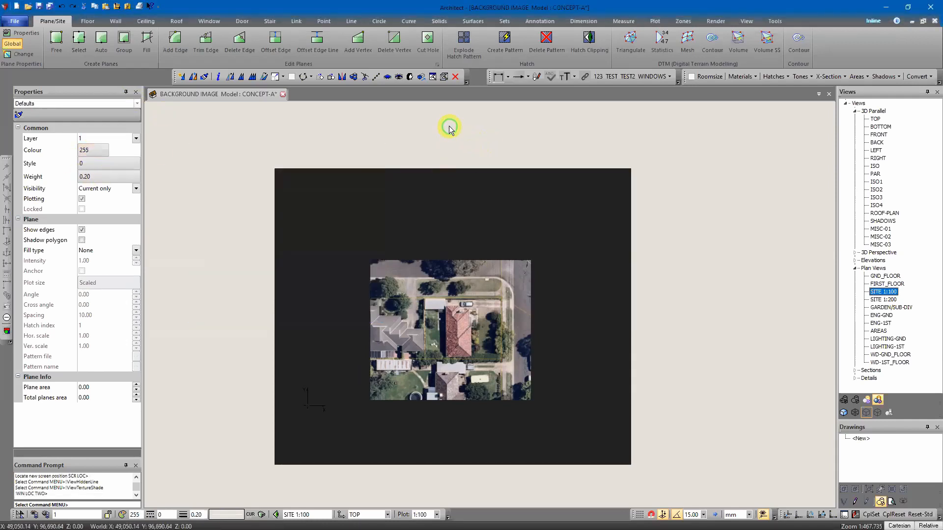
left_click(311, 192)
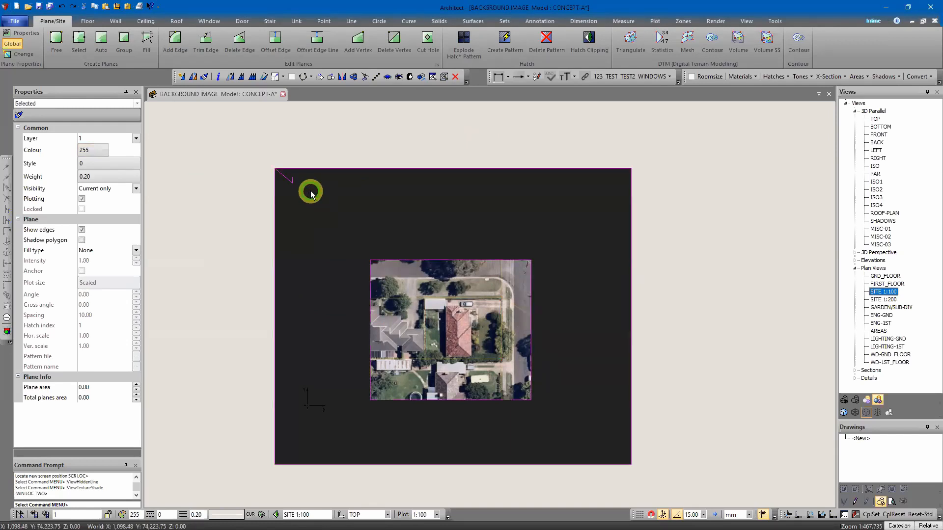
left_click(83, 150)
left_click(372, 177)
key("Return")
scroll(489, 144, "down", 1)
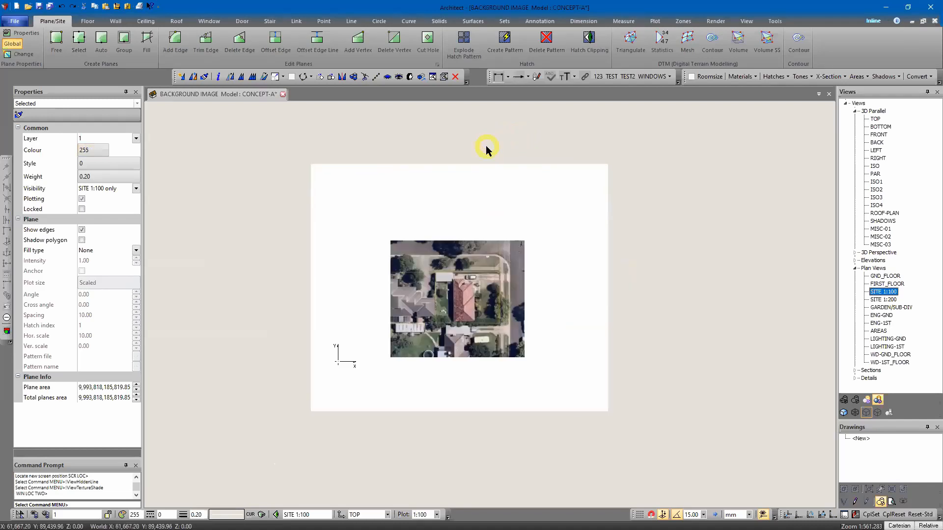
- Display the plan with hidden lines, give the plane a Solid fill, and return the view to wireframe
left_click(855, 399)
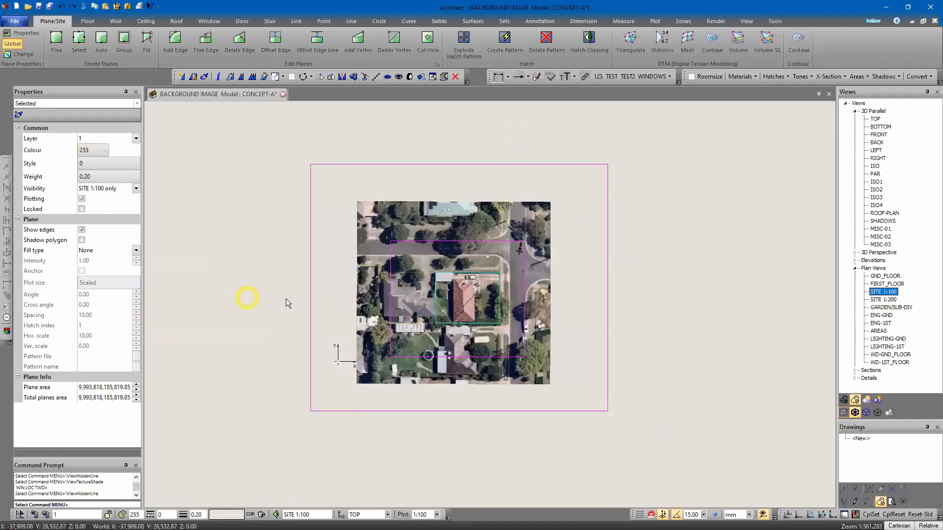
left_click(87, 249)
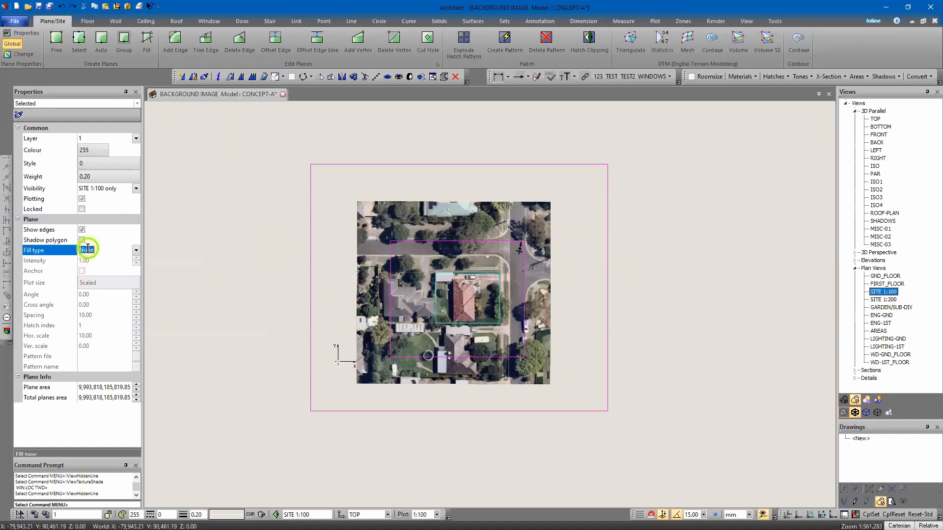
double_click(105, 246)
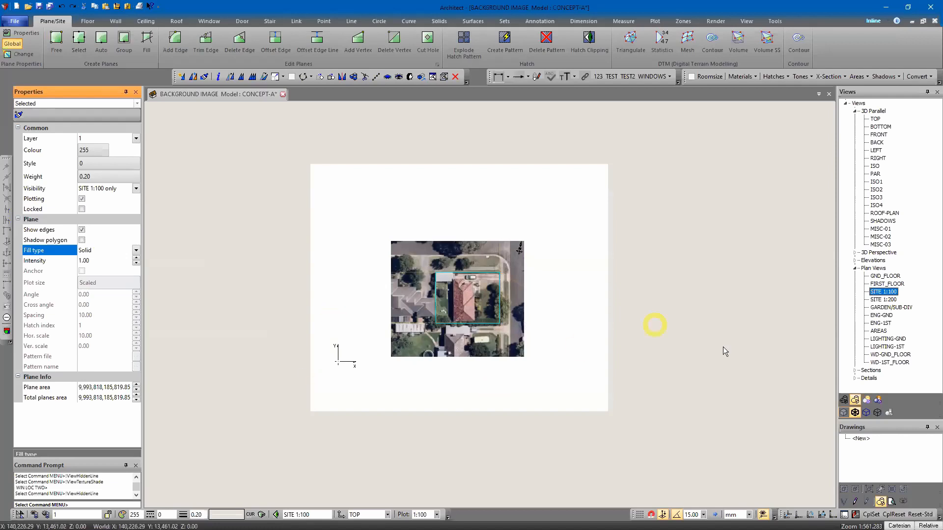
left_click(844, 399)
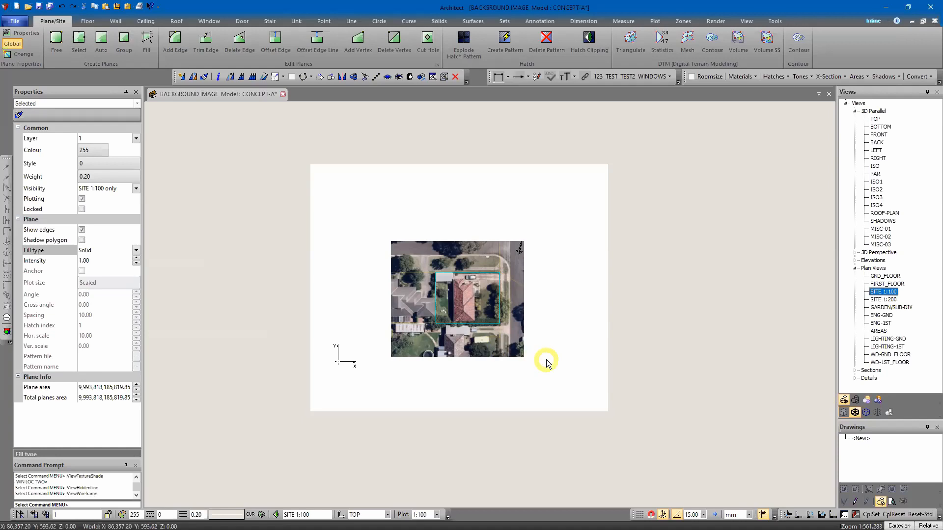
- Place a rectangular plot boundary just outside the plane's opening, within its white border
scroll(583, 309, "up", 2)
scroll(723, 323, "down", 2)
right_click(227, 215)
left_click(327, 157)
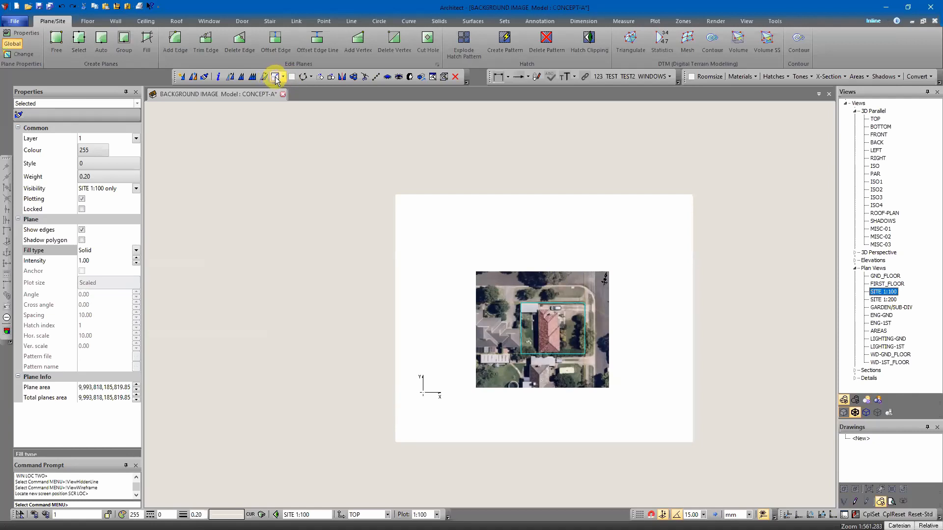
left_click(655, 21)
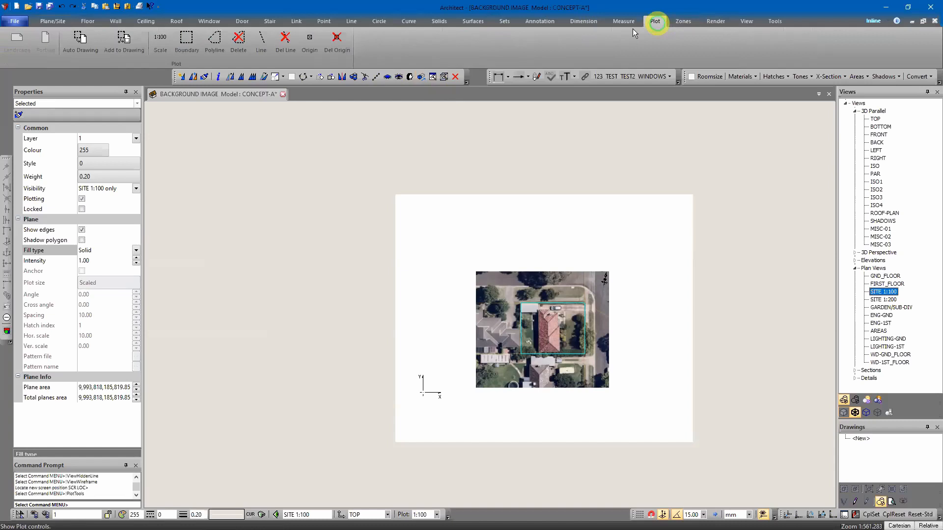
left_click(186, 39)
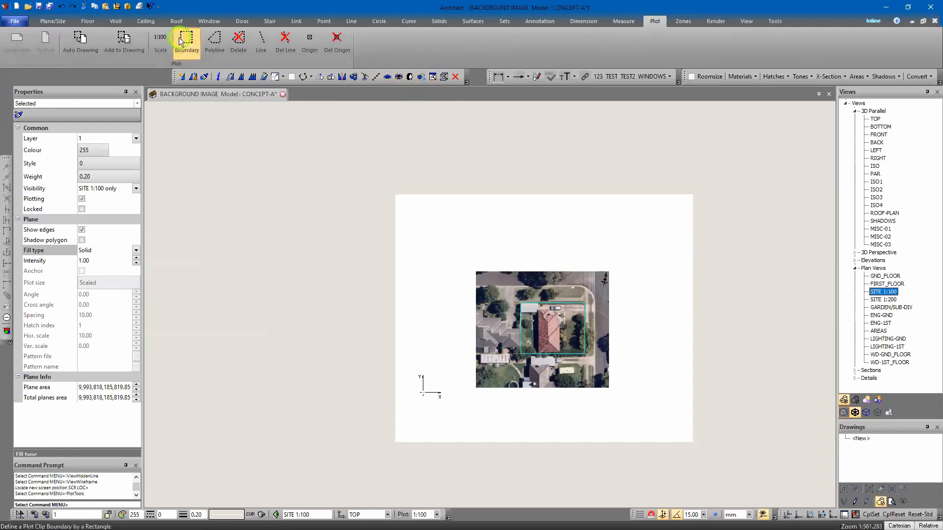
left_click(465, 255)
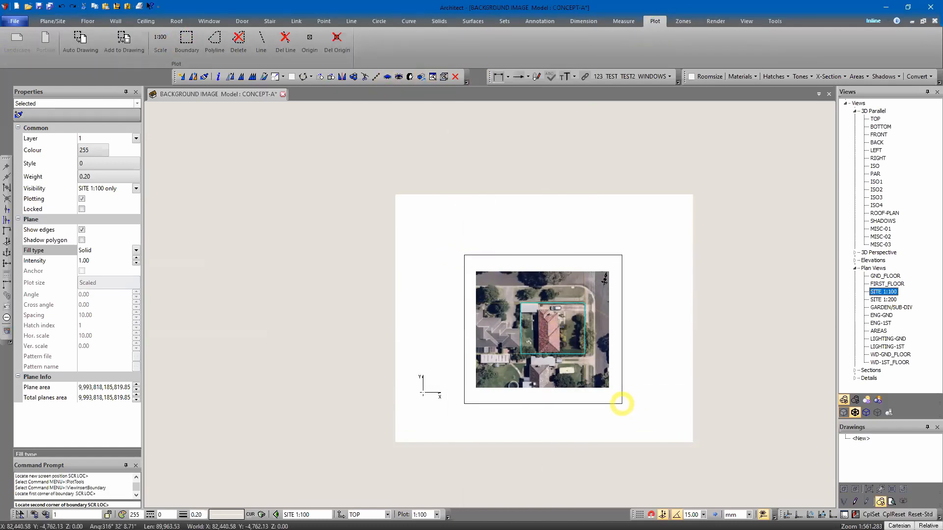
left_click(618, 405)
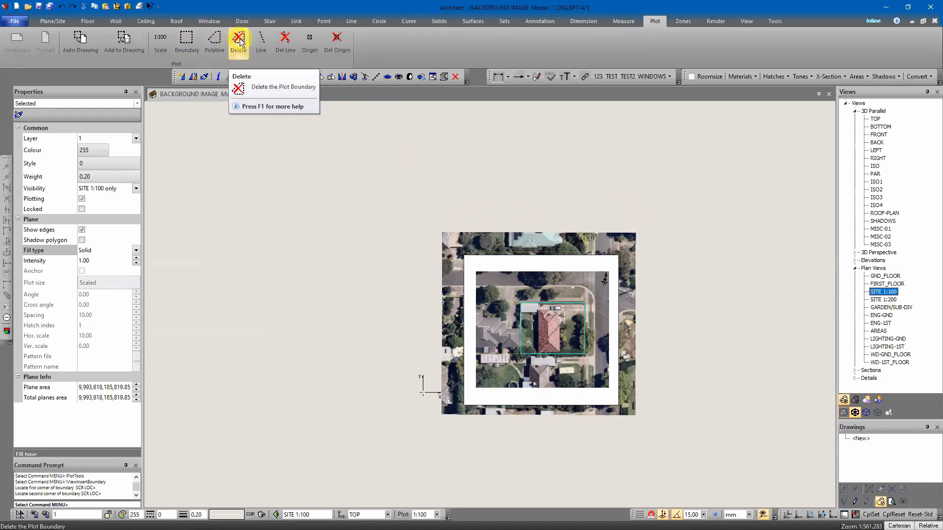
- Redefine the rectangular plot boundary so it encloses the whole aerial photo within the white plane
left_click(187, 40)
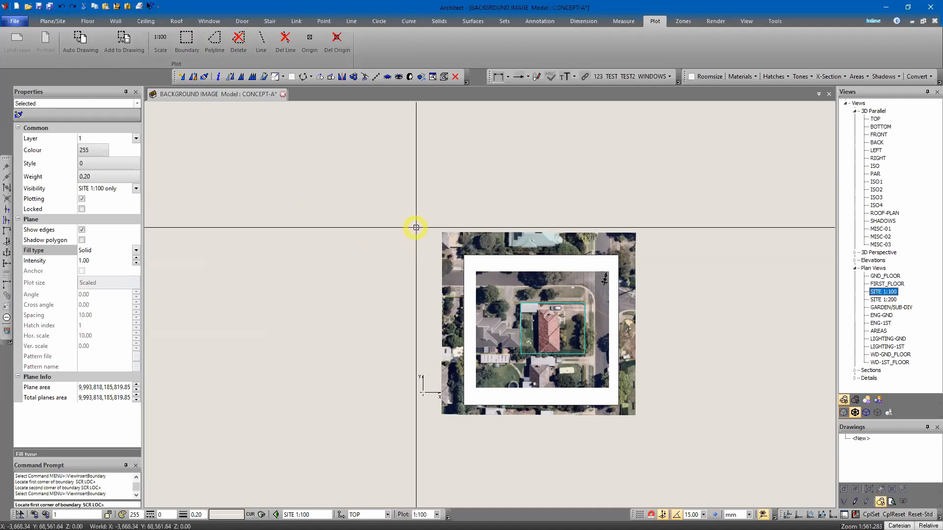
left_click(434, 222)
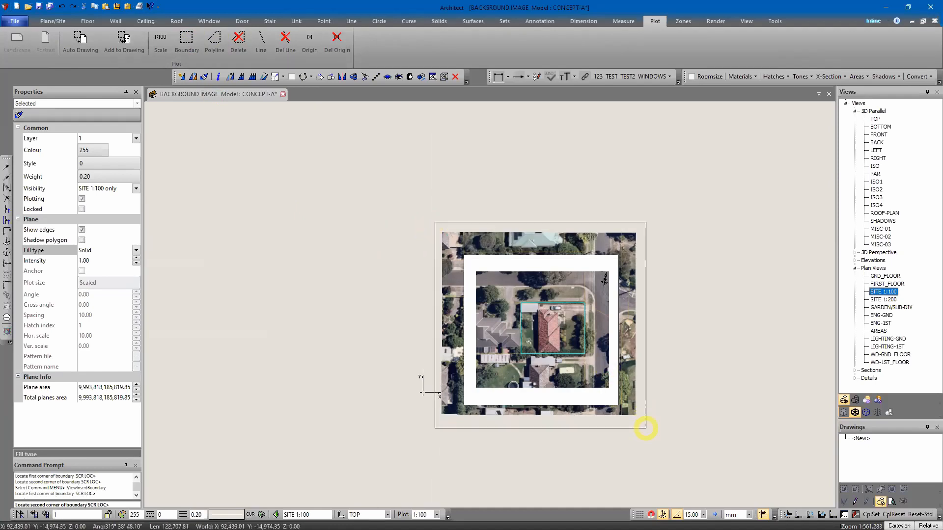
left_click(646, 429)
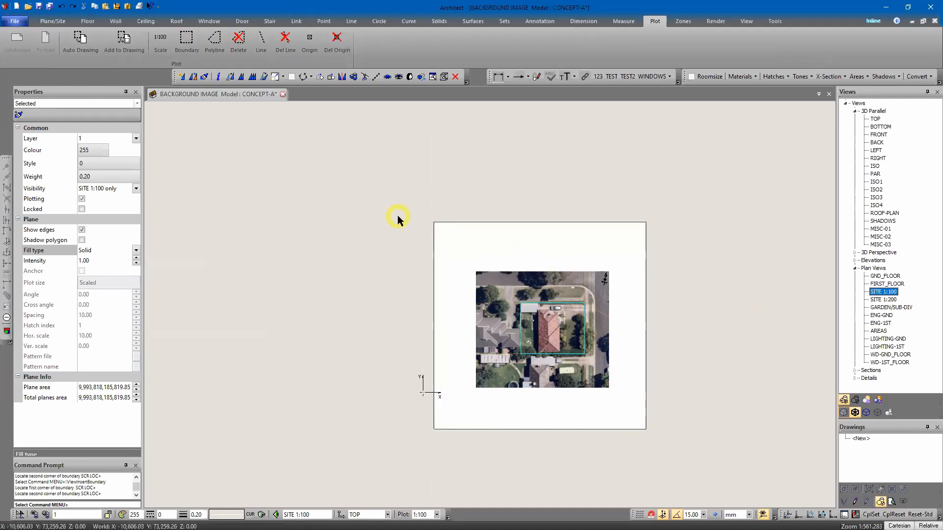
right_click(328, 208)
left_click(341, 119)
middle_click_drag(394, 232, 351, 221)
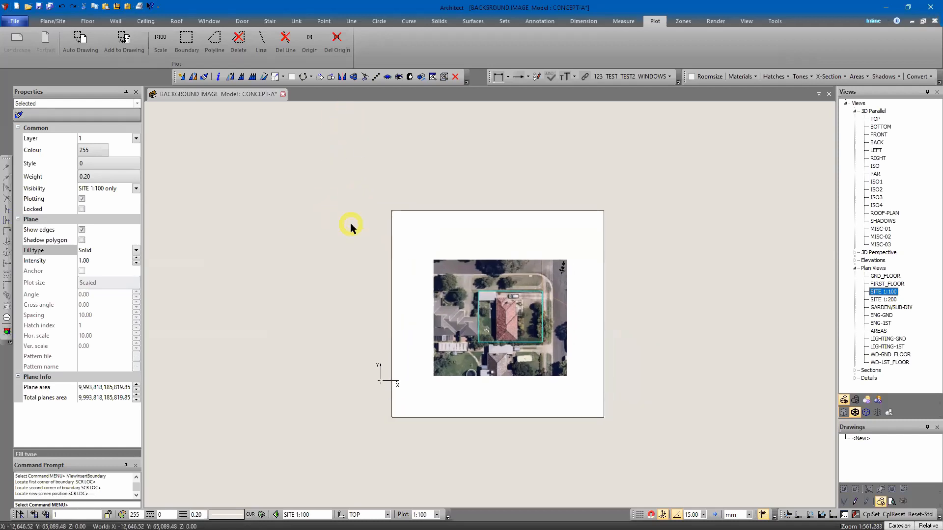
- Deselect the plane and move the north point slightly down and inward from the upper corner of the visible photo
scroll(434, 311, "up", 5)
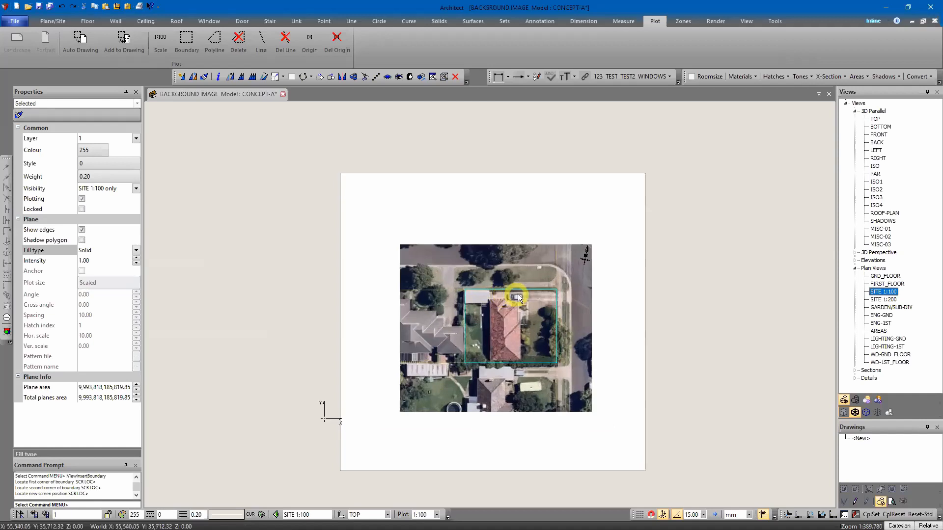
right_click(653, 229)
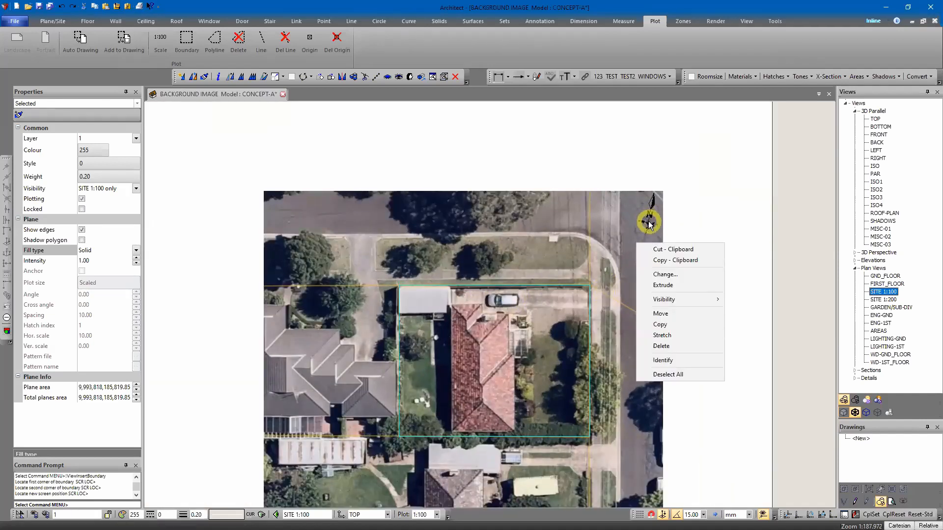
left_click(649, 225)
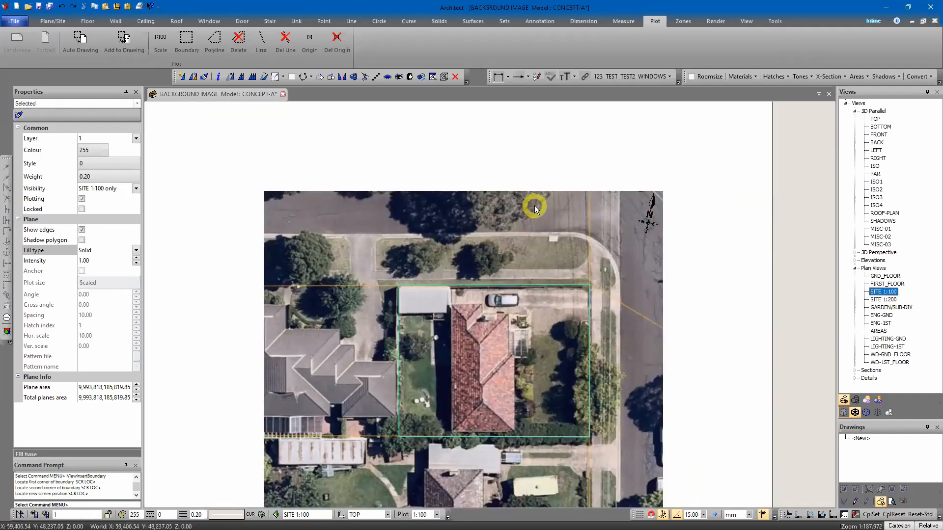
left_click(647, 224)
left_click_drag(647, 222, 629, 236)
left_click(682, 270)
scroll(674, 256, "down", 3)
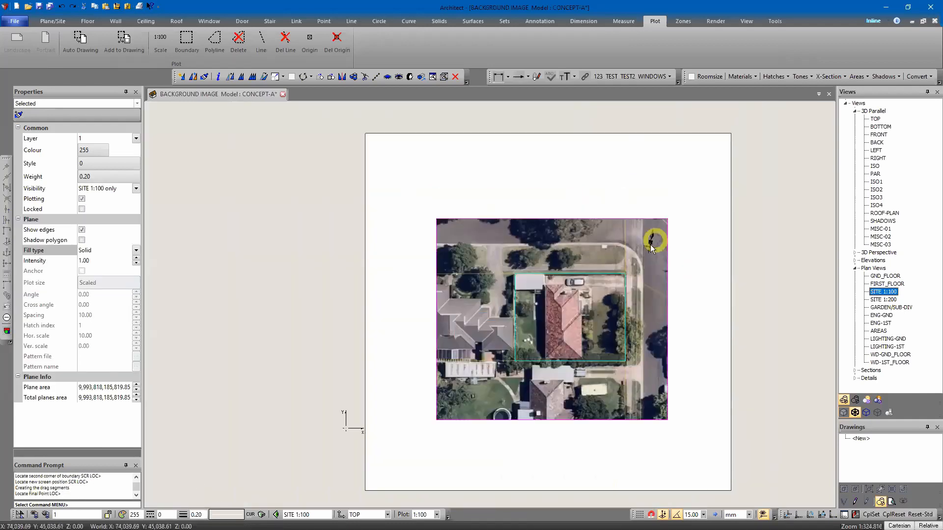
scroll(651, 248, "down", 1)
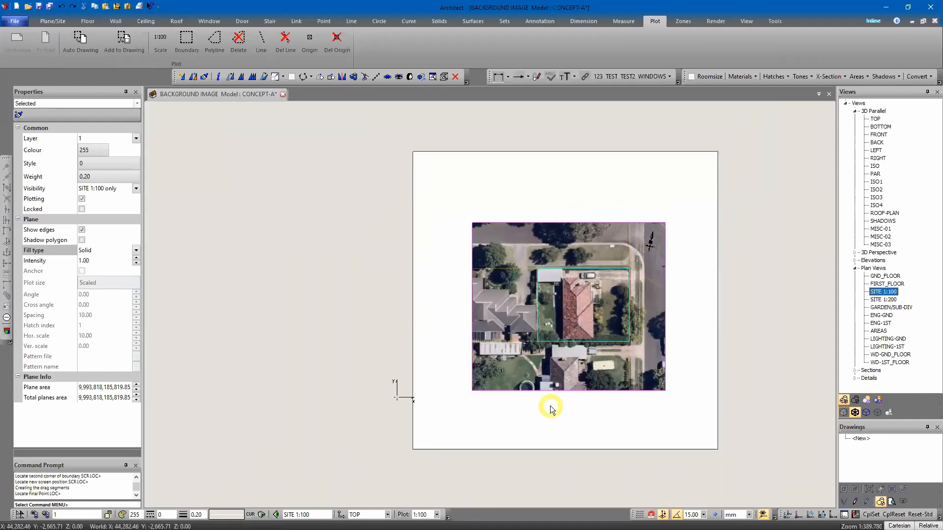
left_click(372, 196)
scroll(447, 229, "down", 4)
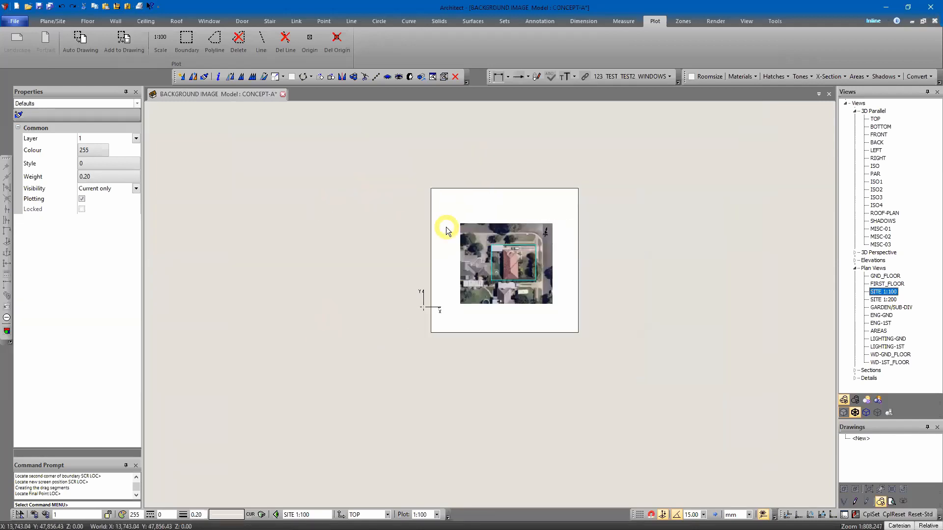
scroll(447, 230, "down", 1)
left_click(464, 210)
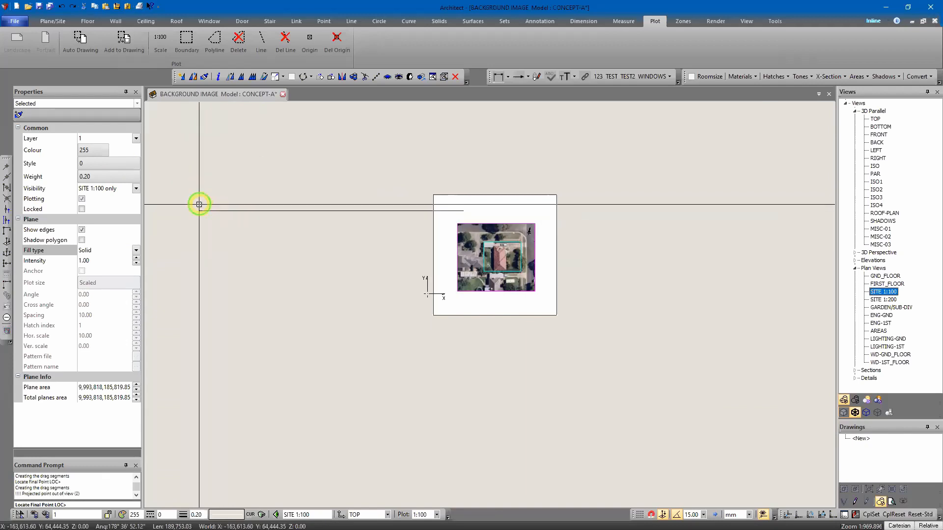
key("Escape")
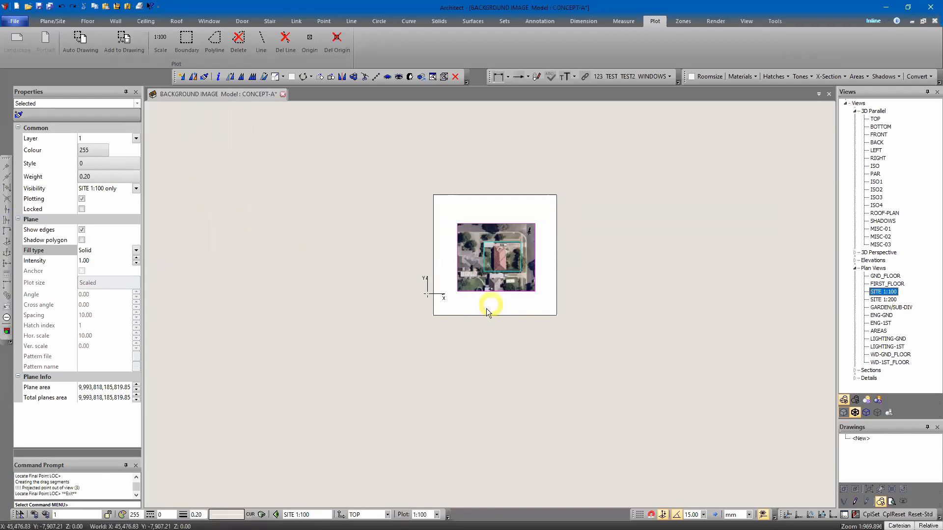
left_click(461, 305)
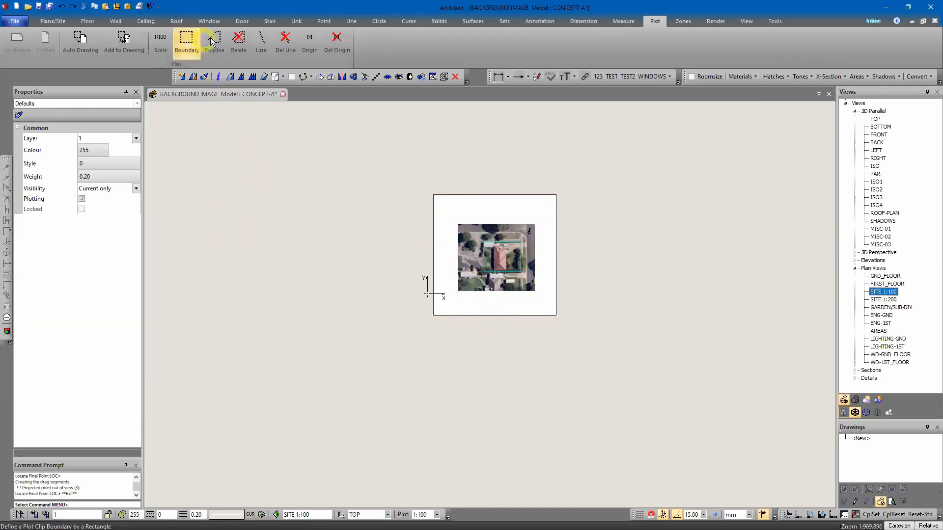
- Delete the plot boundary and move the white filled plane well to the left, clear of the aerial photo
left_click(238, 41)
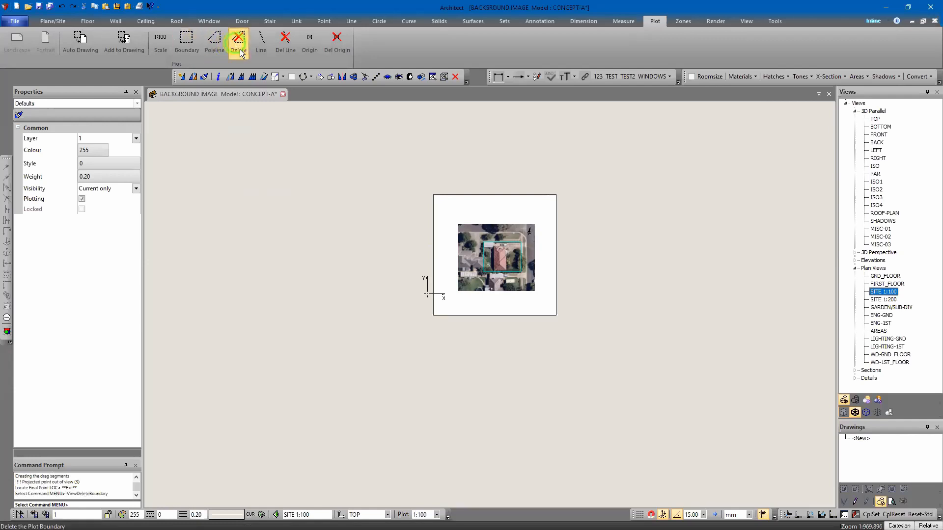
left_click(436, 197)
left_click_drag(528, 207, 227, 204)
left_click(449, 230)
scroll(703, 257, "up", 5)
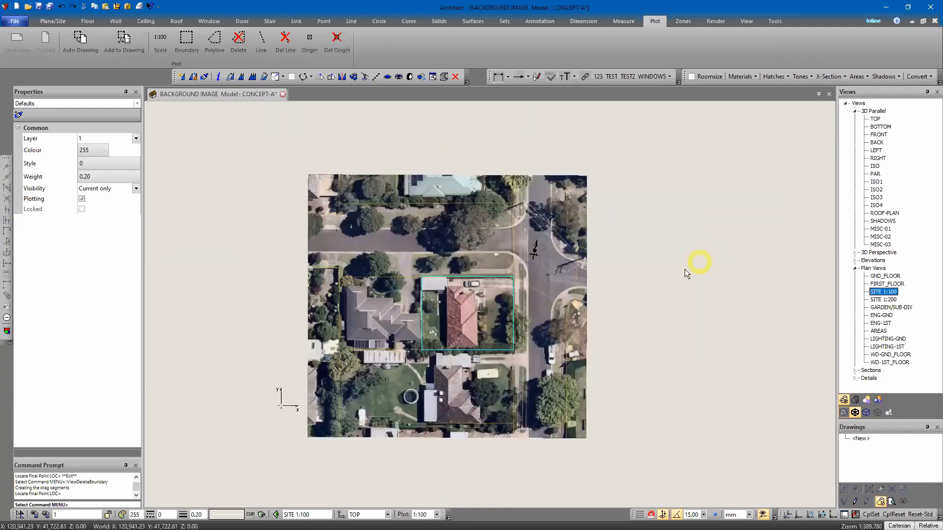
middle_click_drag(664, 315, 728, 306)
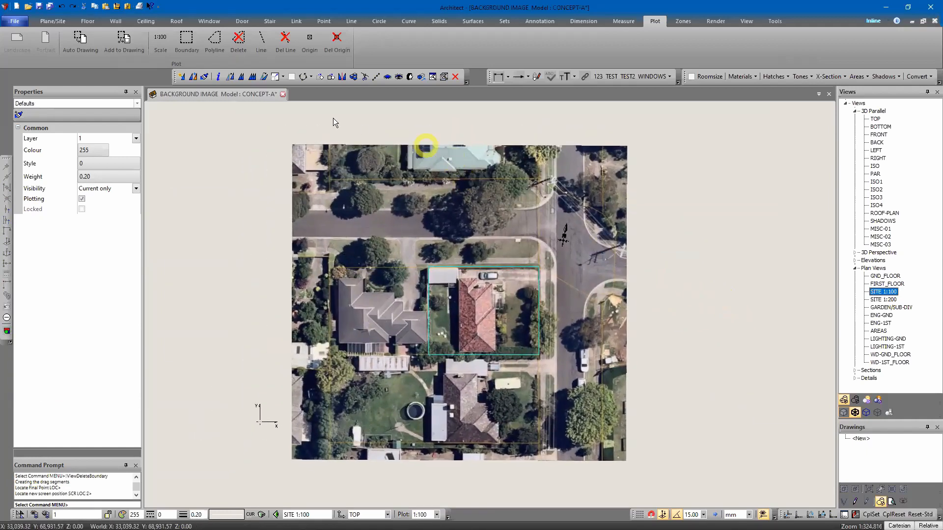
- Turn off the display of the background image in the SITE 1:100 view
left_click(746, 20)
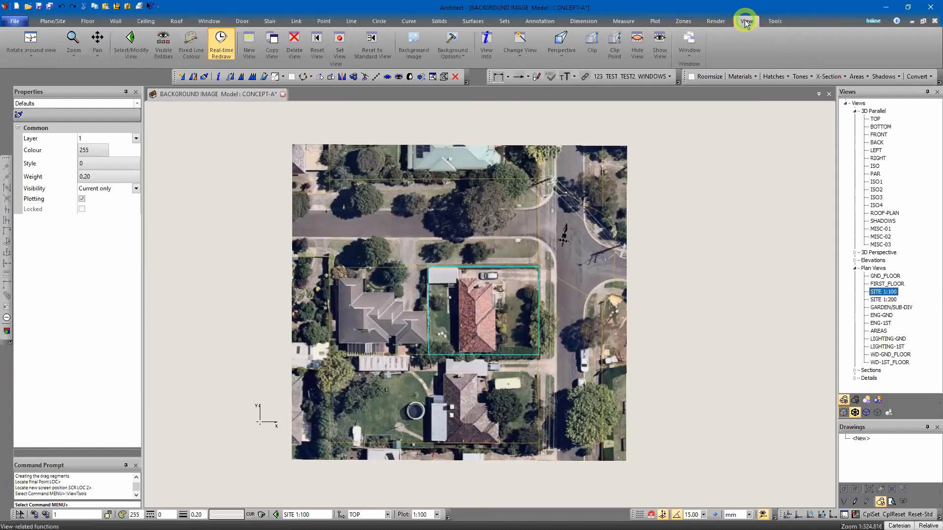
left_click(444, 57)
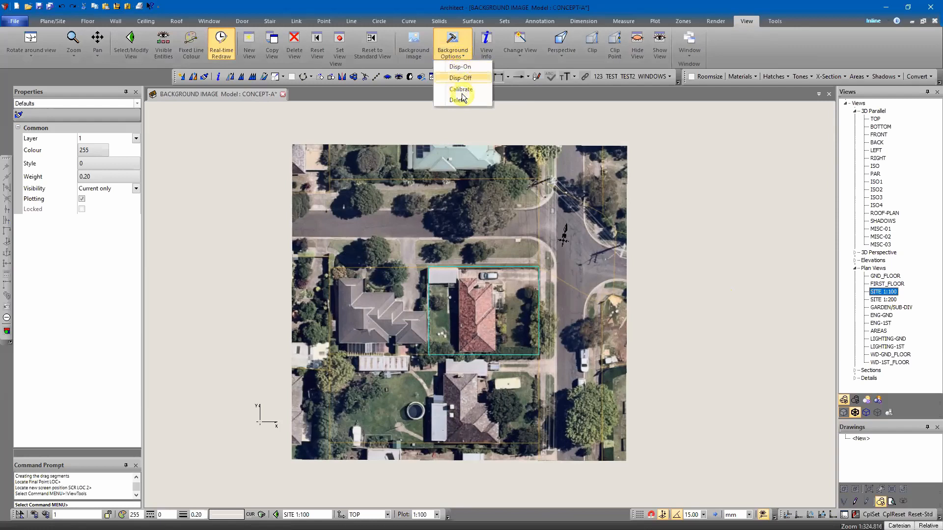
left_click(463, 68)
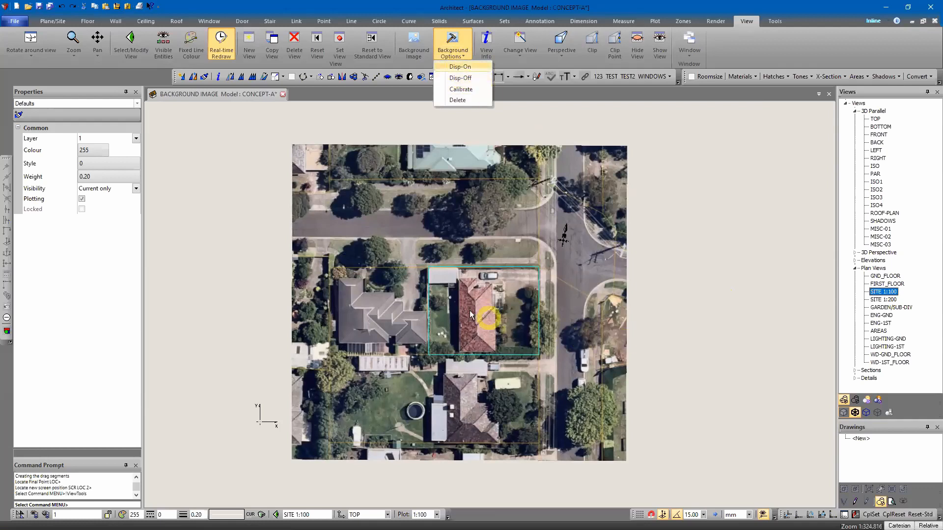
scroll(442, 310, "down", 4)
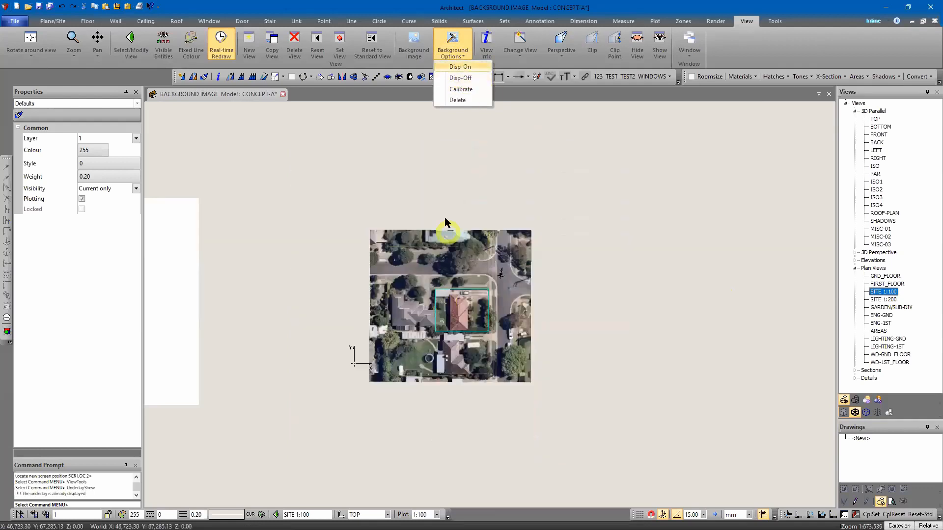
left_click(469, 57)
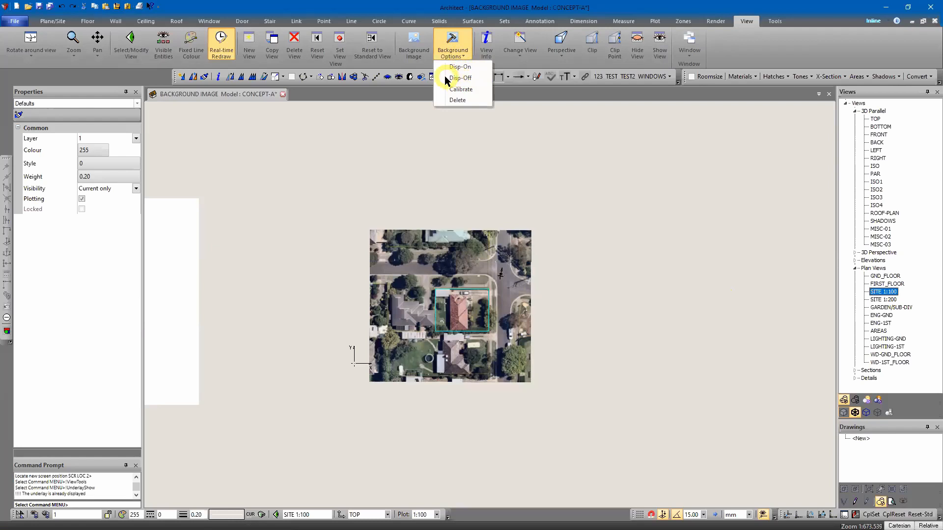
left_click(460, 77)
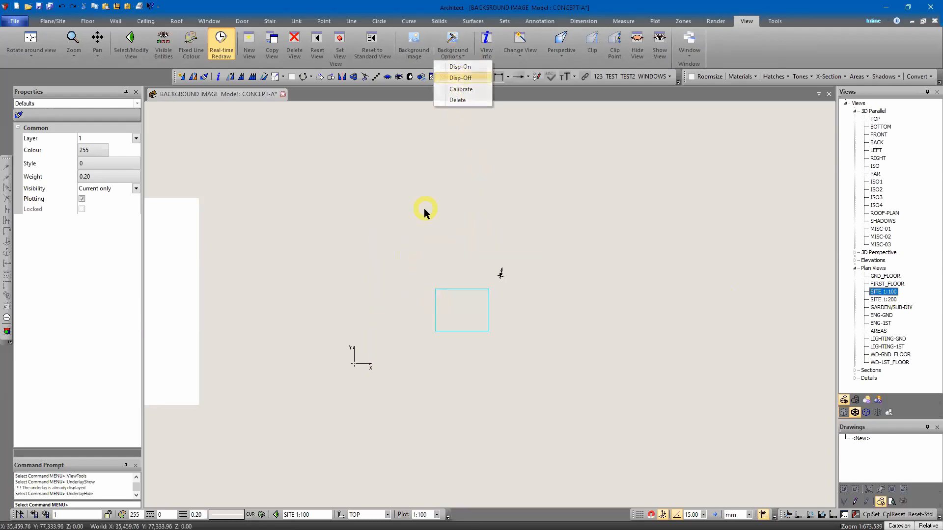
scroll(443, 341, "up", 2)
scroll(447, 340, "up", 4)
scroll(413, 337, "down", 2)
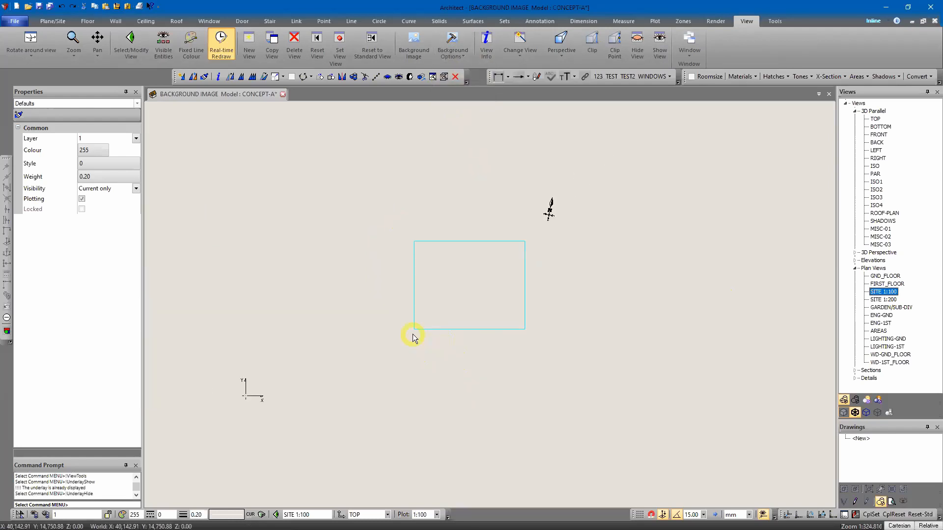
- Turn the background image display back on over the site
left_click(451, 51)
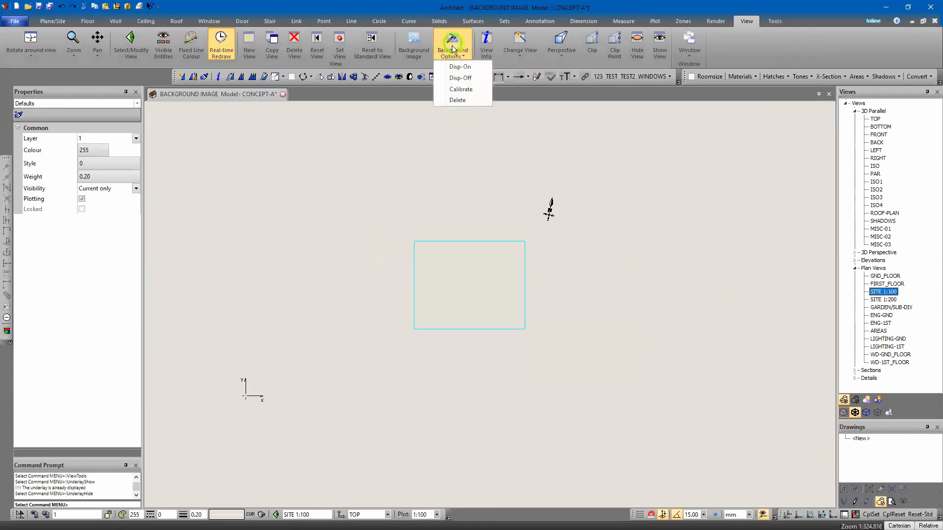
left_click(457, 67)
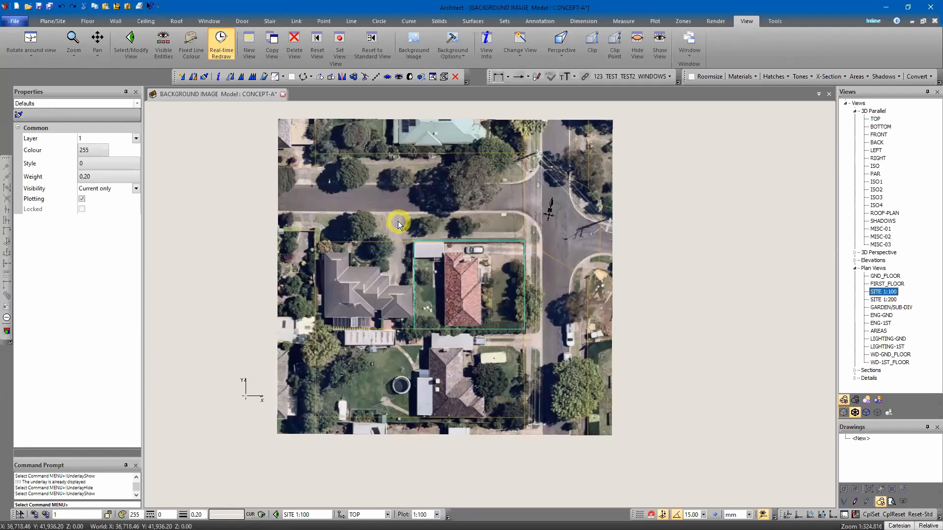
scroll(449, 325, "up", 3)
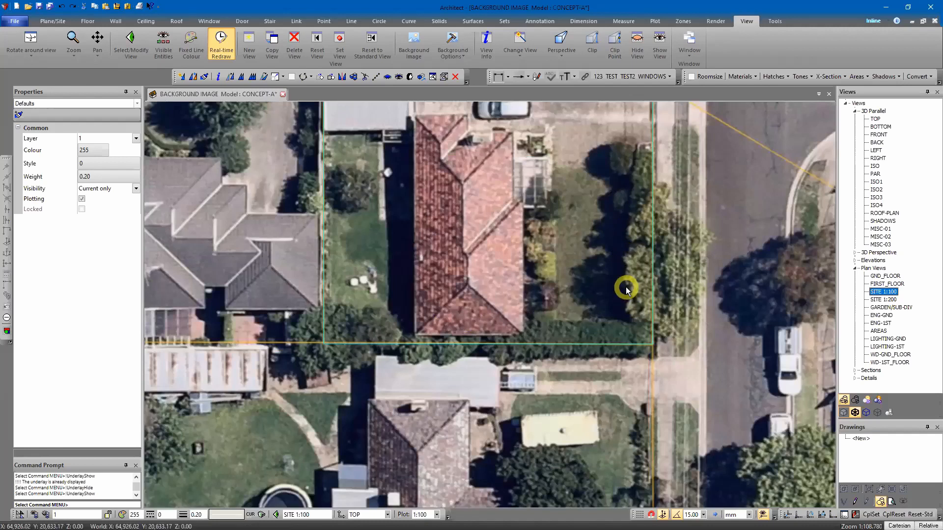
- Delete the background image from the SITE 1:100 view
left_click(460, 55)
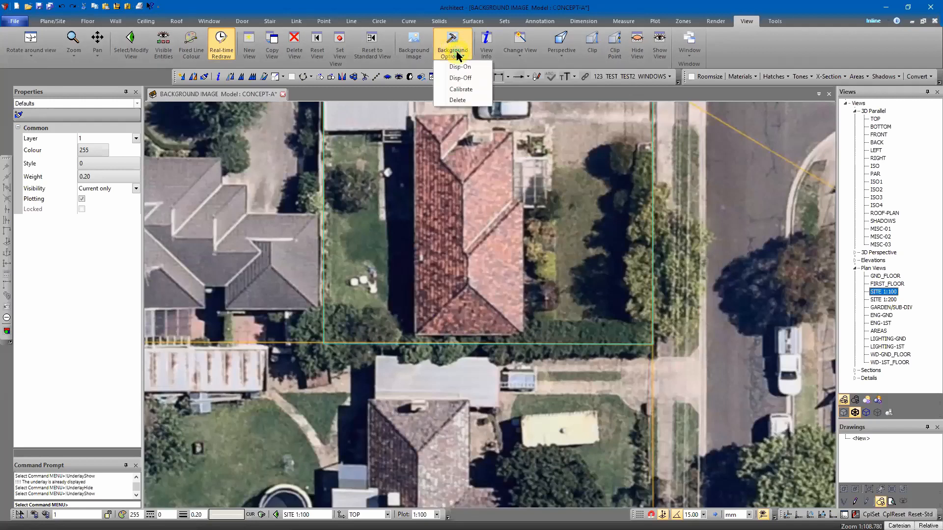
left_click(457, 100)
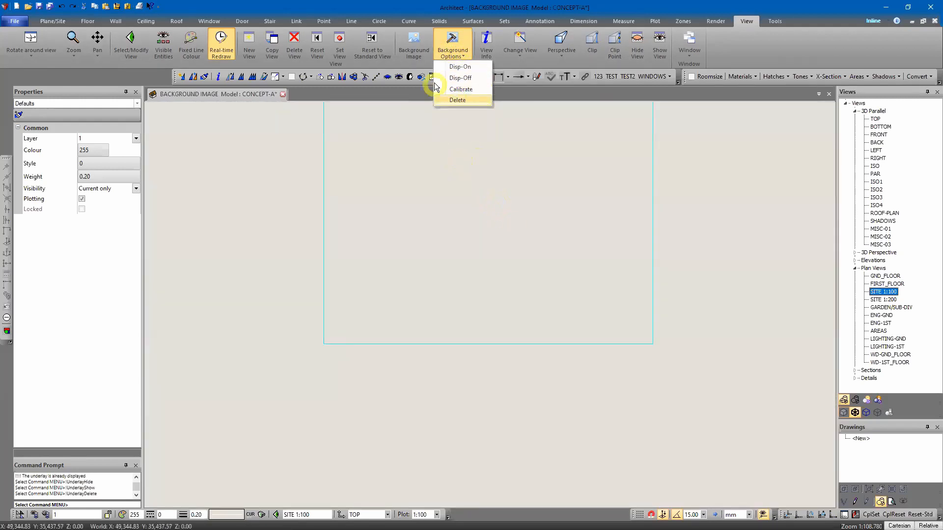
scroll(344, 232, "down", 2)
middle_click_drag(358, 240, 509, 281)
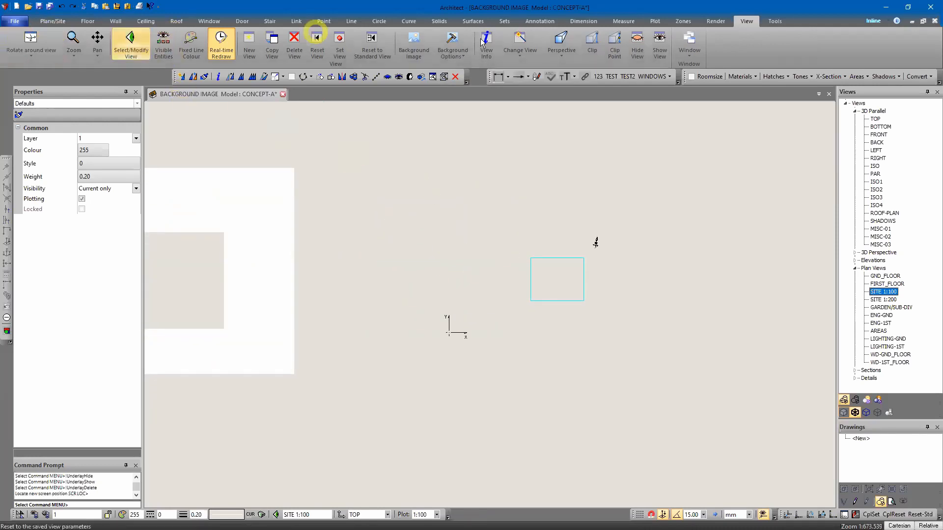
- Insert NEARMAP2-A.jpg from the 000 SAMPLE folder as the background image, placing it partly over the site rectangle
left_click(414, 48)
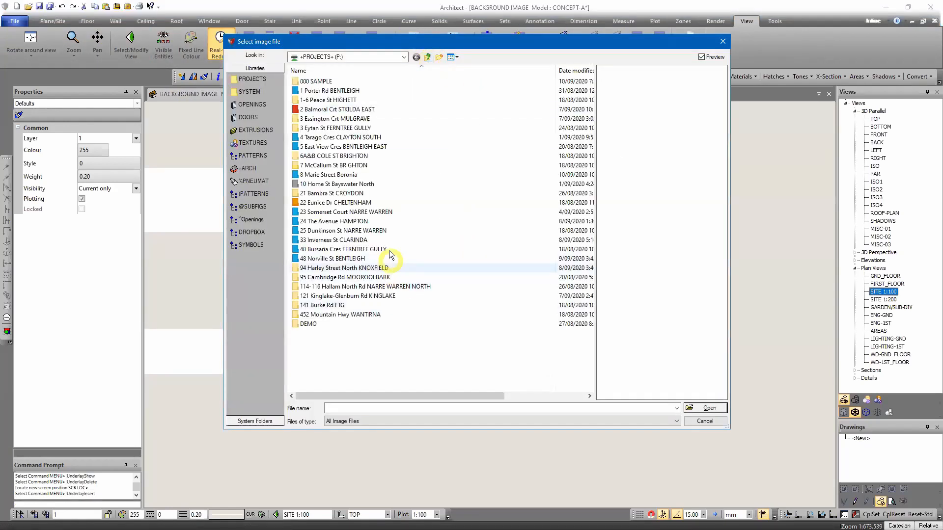
left_click(308, 82)
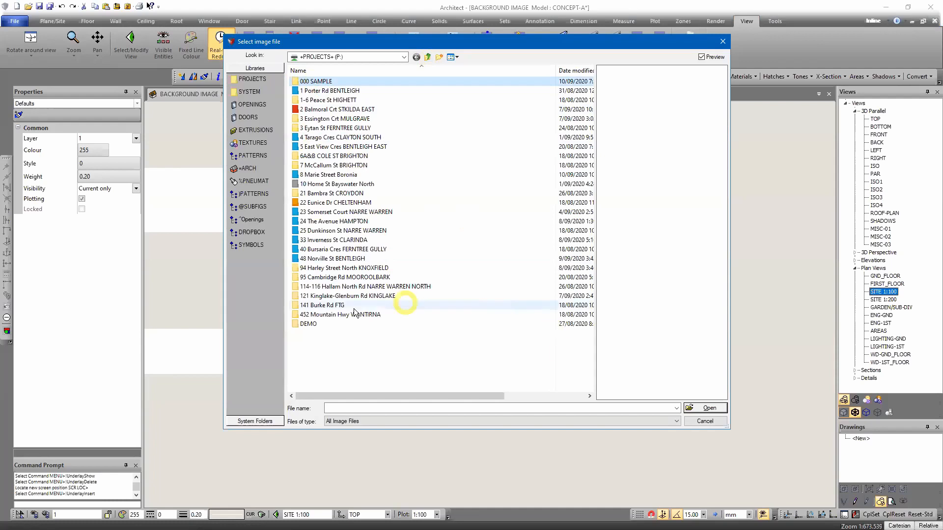
key("Return")
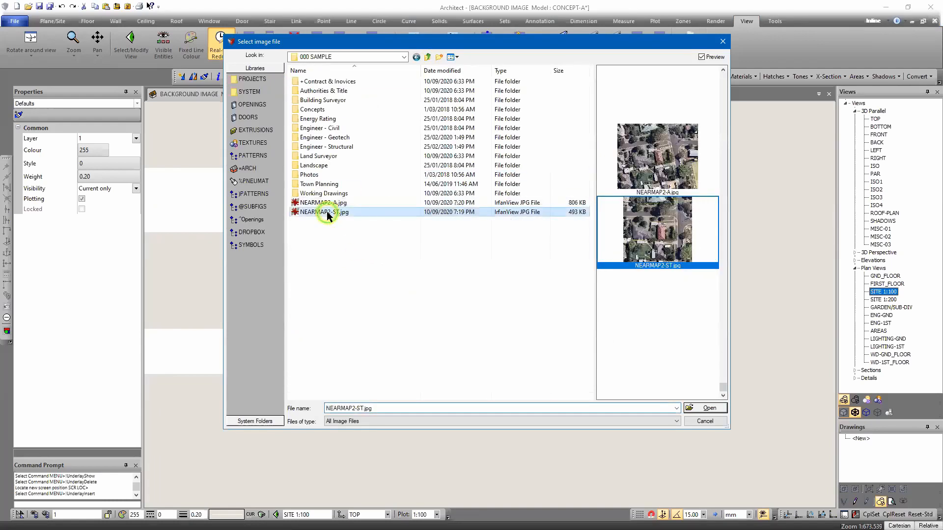
left_click(322, 202)
left_click(681, 231)
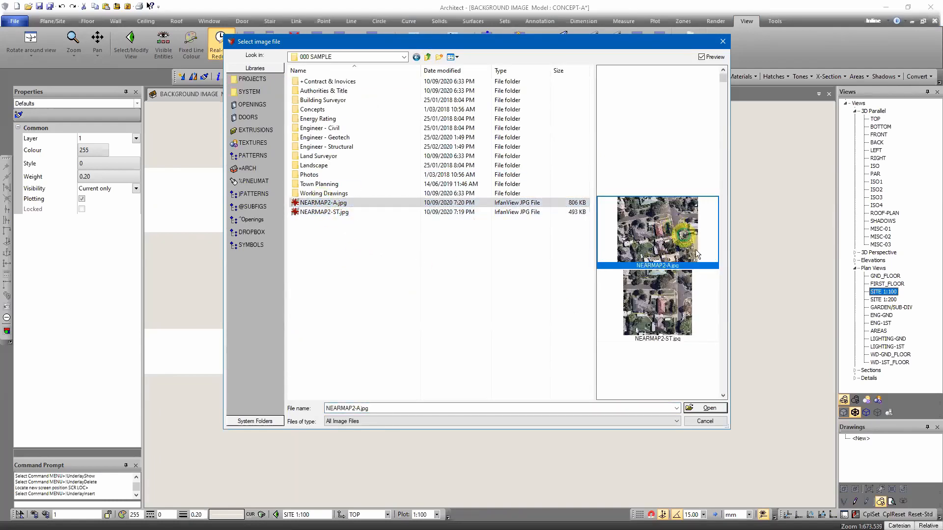
left_click(715, 407)
left_click(482, 226)
left_click(575, 294)
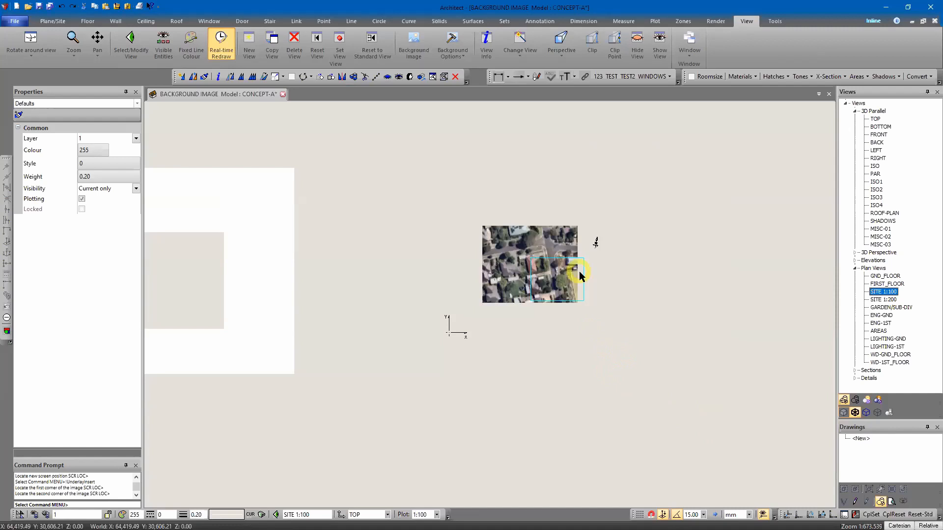
scroll(590, 283, "up", 3)
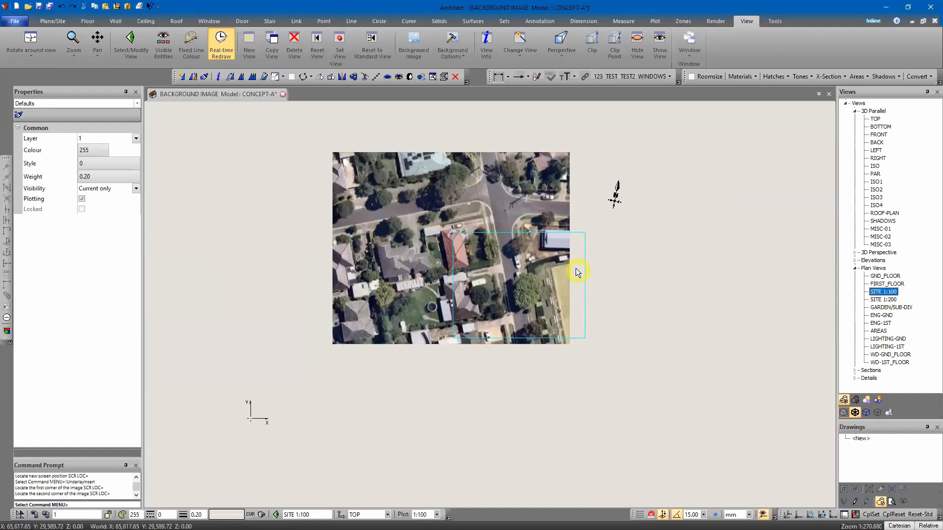
scroll(427, 223, "up", 3)
scroll(453, 258, "down", 2)
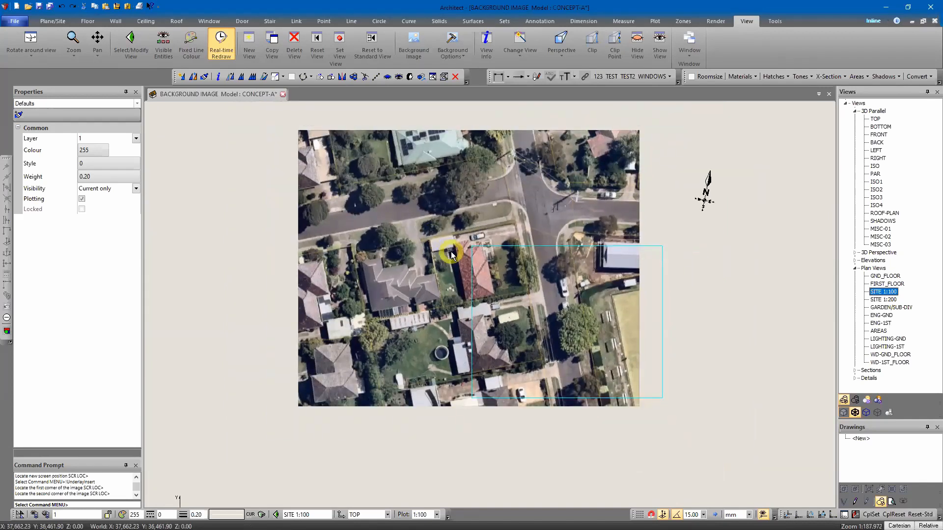
middle_click_drag(420, 218, 455, 252)
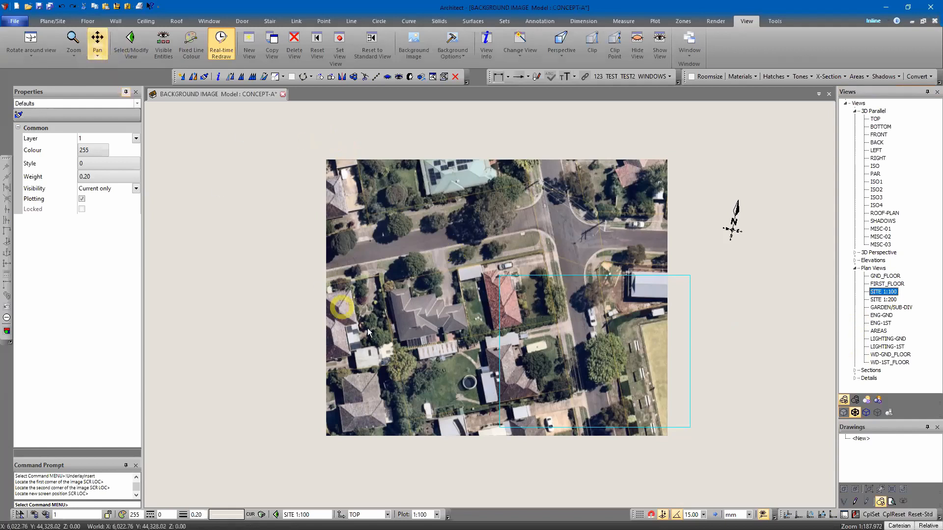
- Select all entities in the SITE 1:100 view and make them visible in the SITE 1:200 plan view
key("ctrl+a")
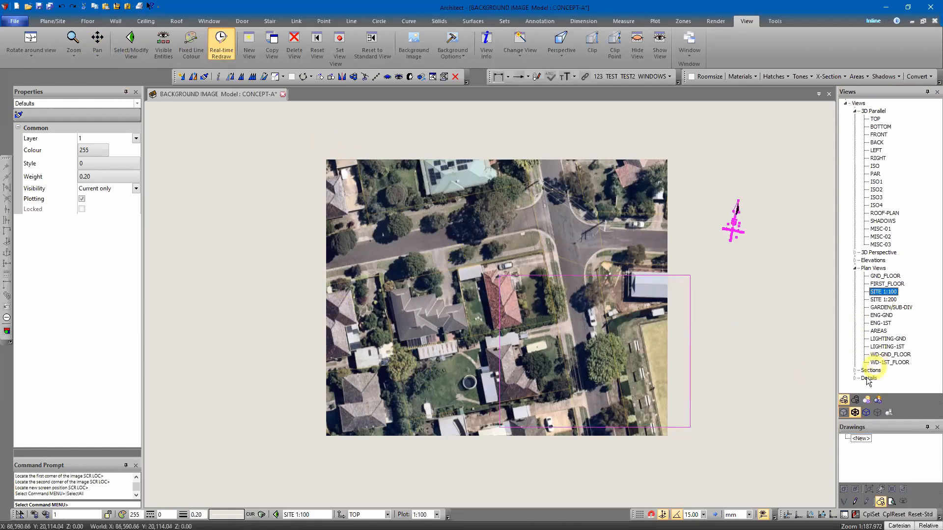
double_click(880, 300)
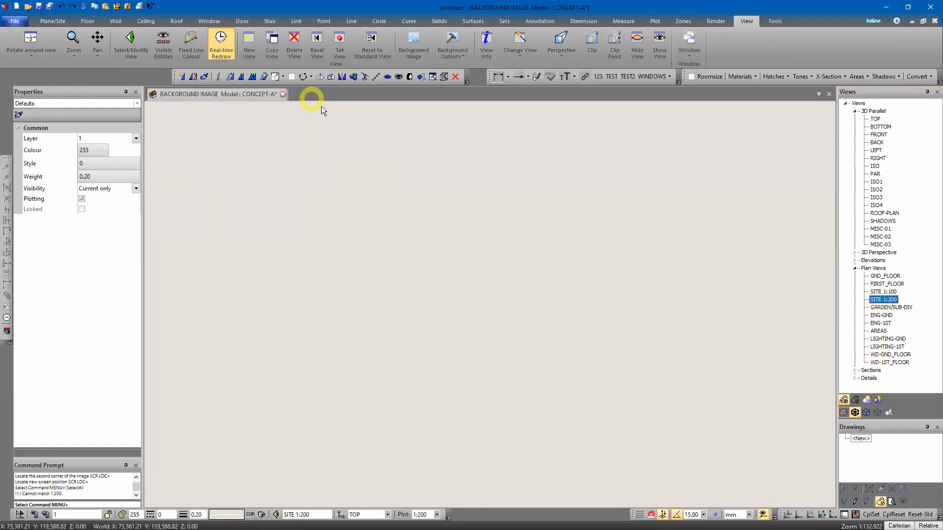
left_click(398, 77)
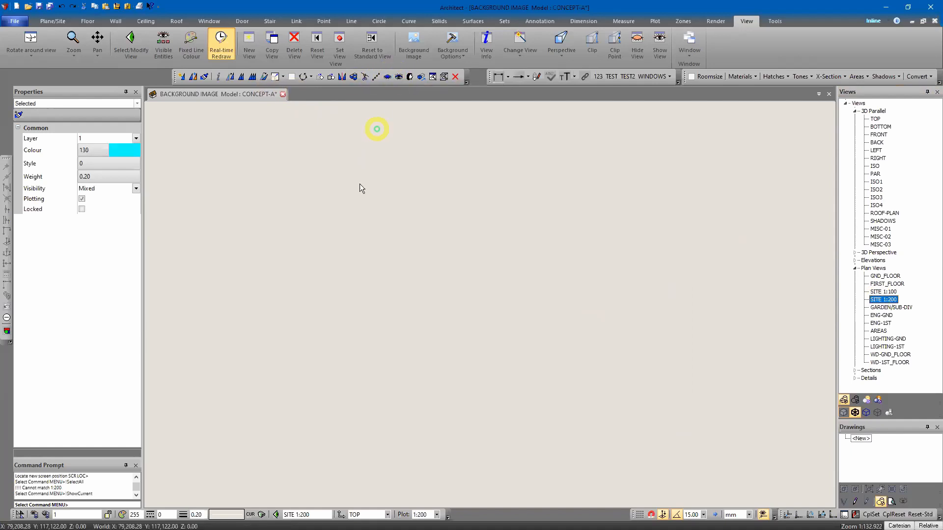
scroll(390, 310, "down", 10)
scroll(457, 292, "down", 3)
middle_click_drag(399, 336, 546, 303)
scroll(525, 328, "up", 4)
left_click(521, 322)
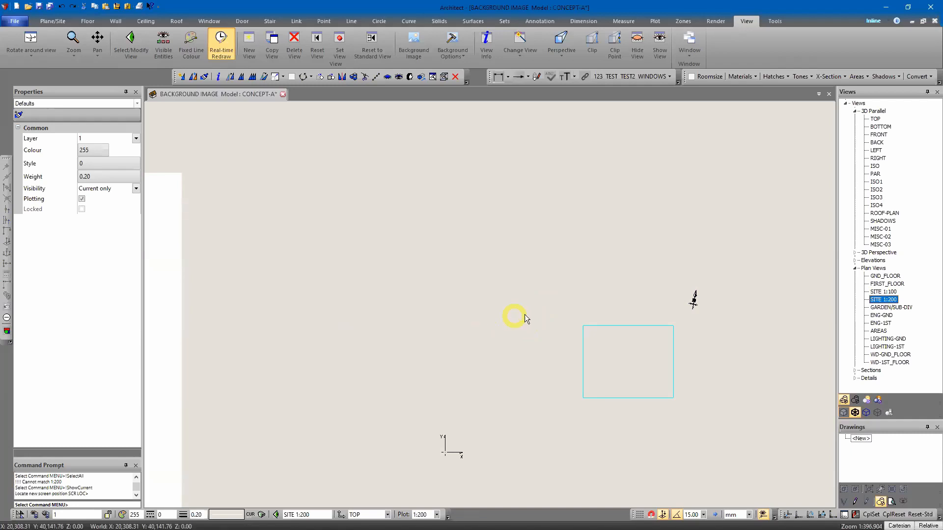
- Return to the SITE 1:100 view and examine the new aerial photo against the site rectangle
double_click(883, 291)
scroll(546, 339, "up", 3)
scroll(539, 345, "down", 2)
middle_click_drag(404, 318, 374, 309)
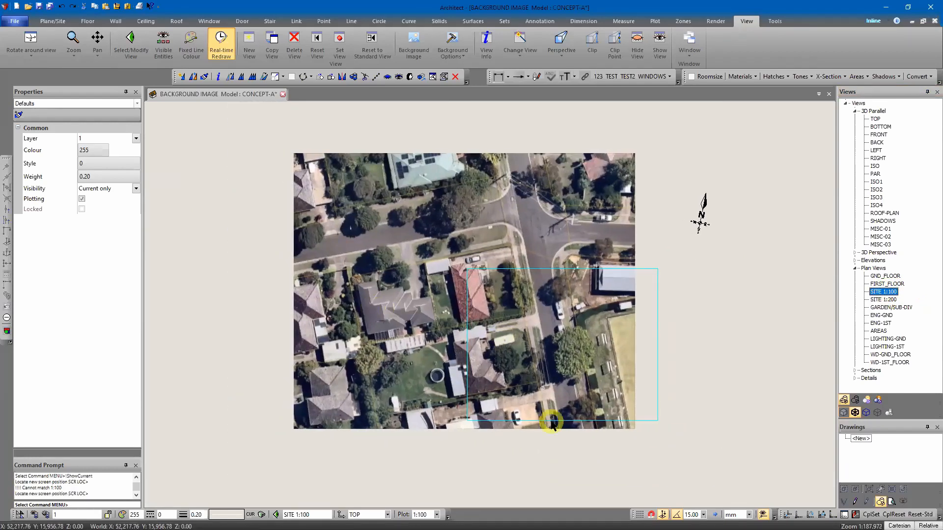
scroll(593, 423, "up", 3)
middle_click_drag(552, 263, 638, 364)
scroll(608, 317, "down", 3)
scroll(576, 302, "up", 2)
scroll(576, 303, "down", 1)
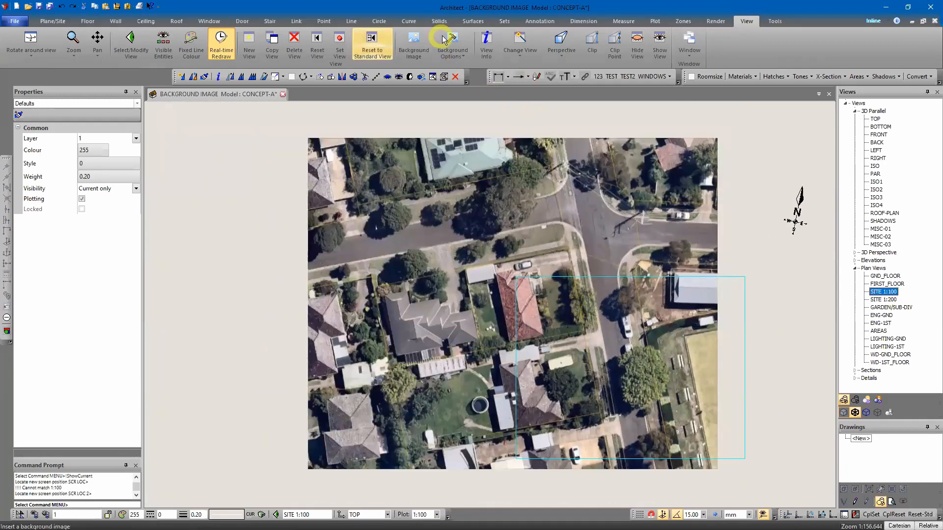
- Calibrate the background image by matching the four corners of the red-roofed house's lot to the site rectangle's corners
left_click(452, 49)
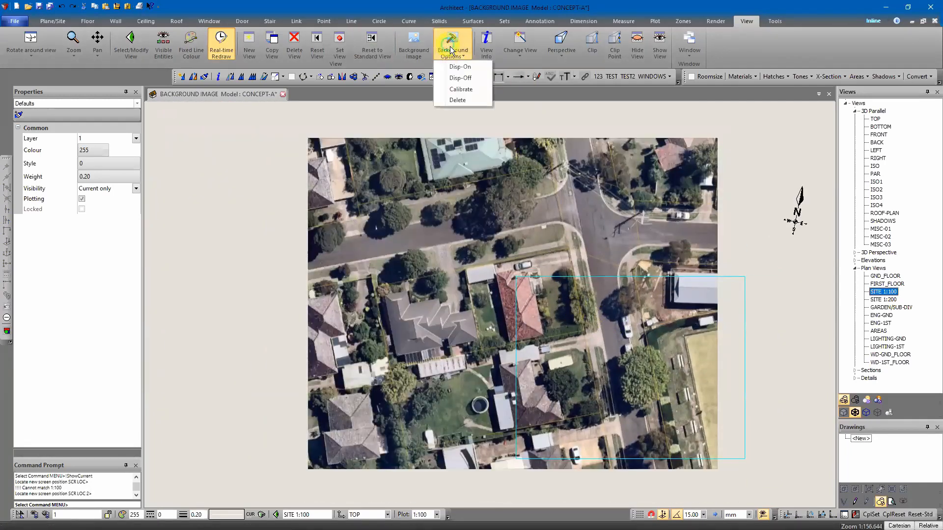
left_click(459, 90)
scroll(491, 231, "up", 2)
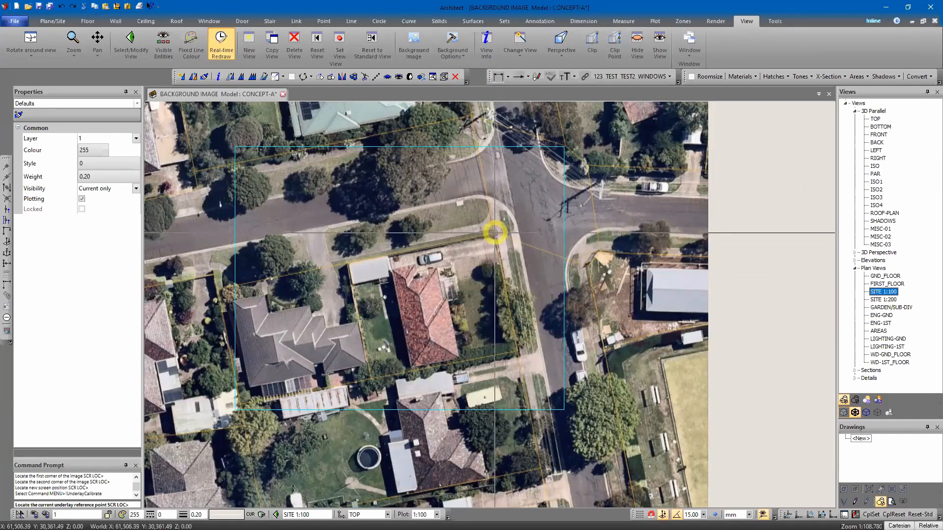
left_click(495, 233)
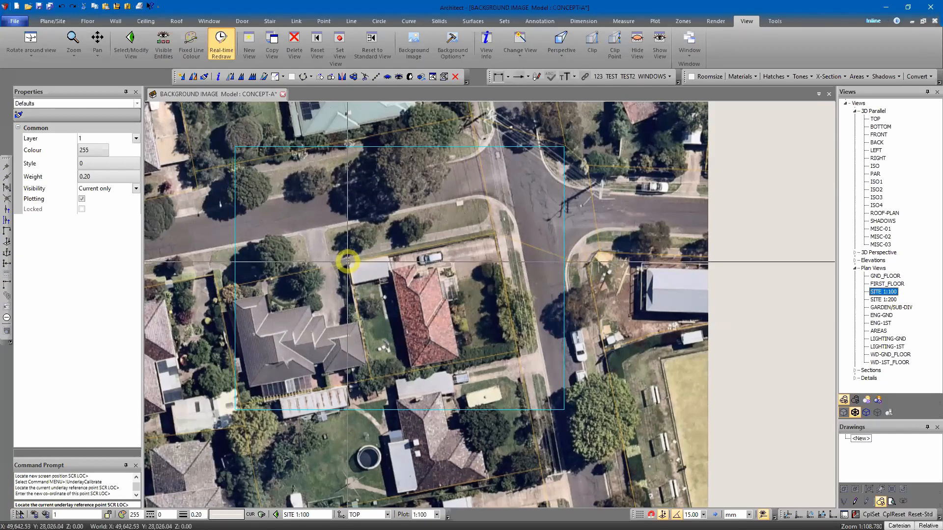
left_click(347, 262)
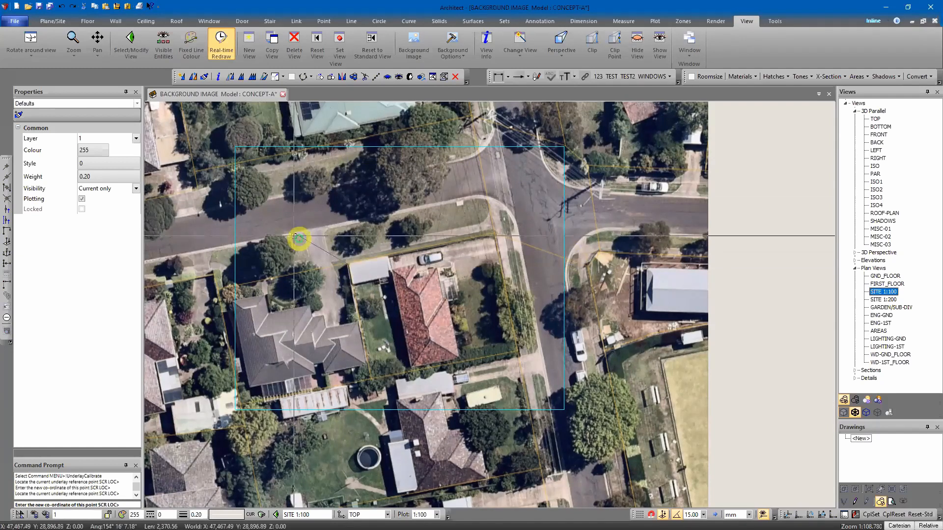
left_click(229, 146)
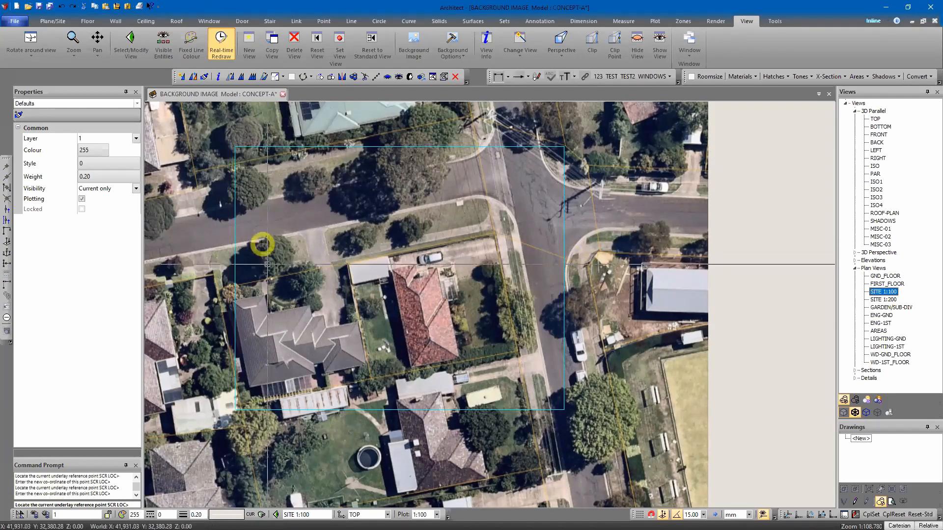
left_click(371, 379)
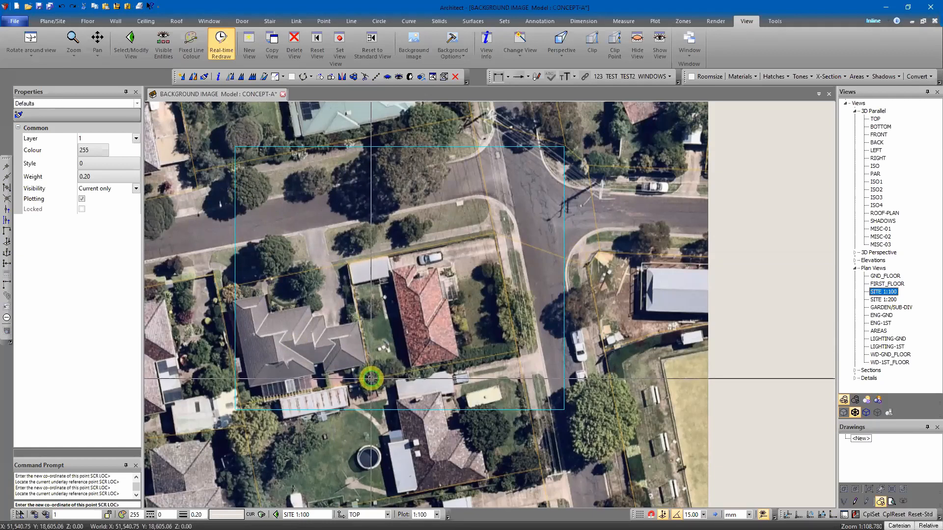
left_click(235, 409)
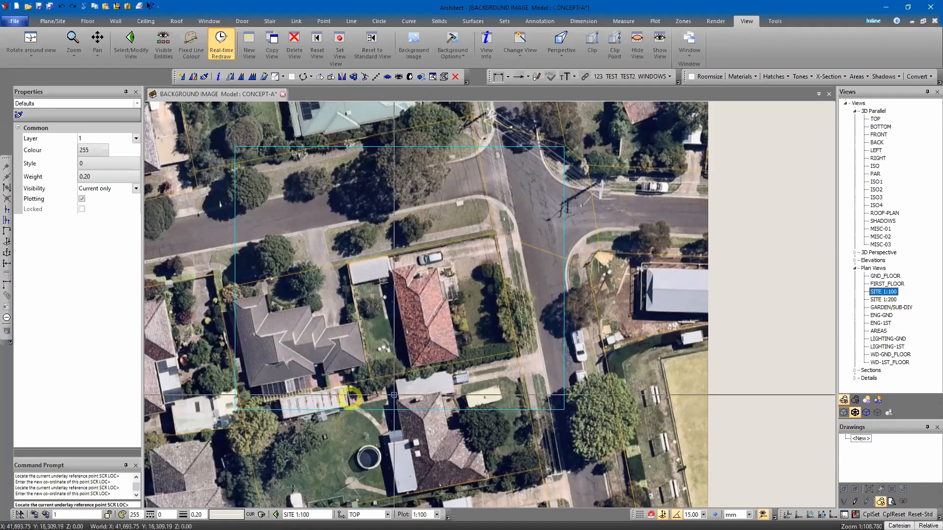
left_click(517, 350)
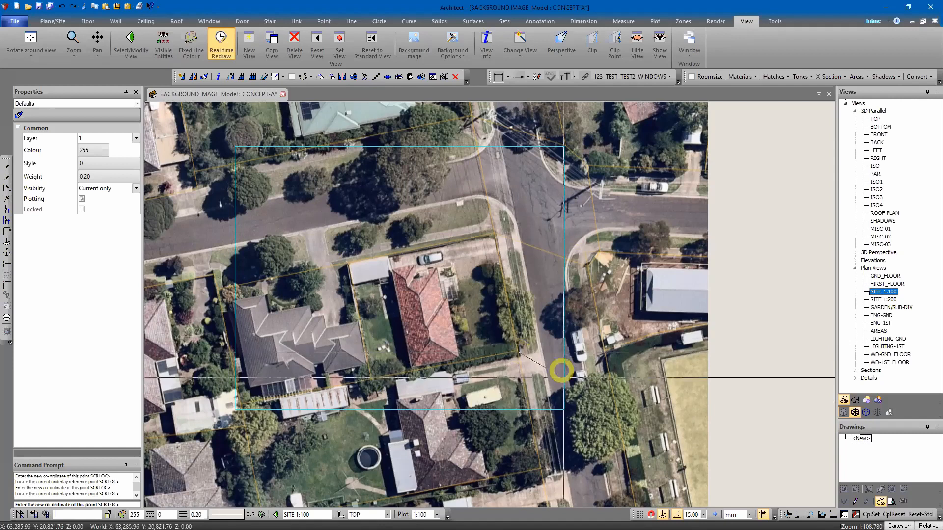
left_click(563, 410)
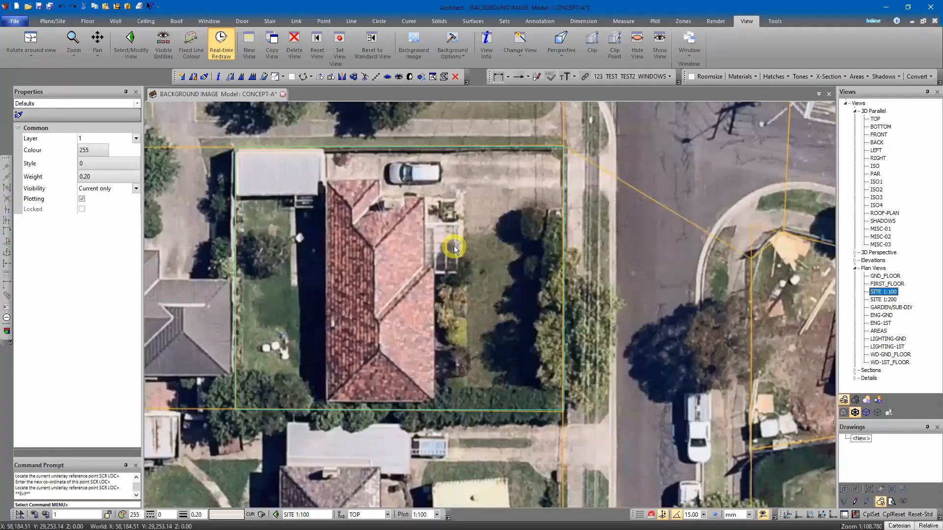
- Move the white masking plane over the calibrated aerial photo so its rectangular opening frames the site
scroll(456, 245, "down", 5)
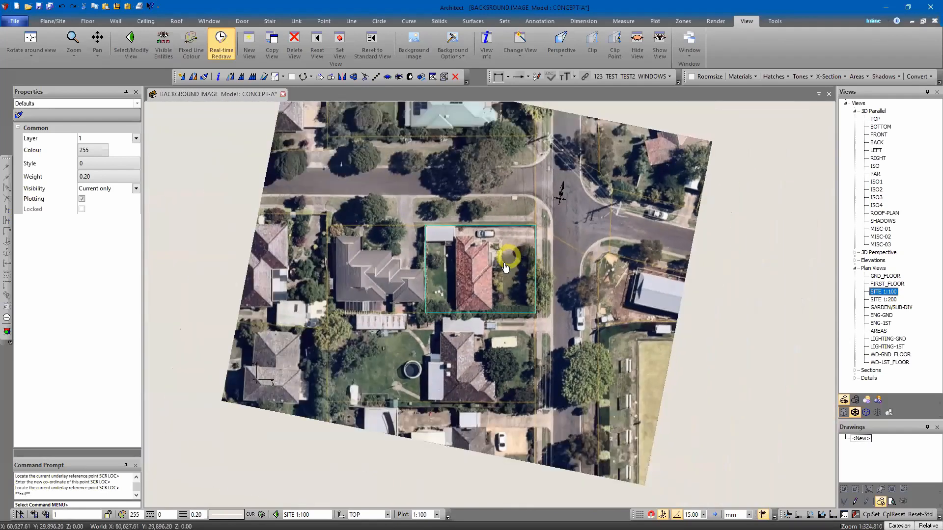
middle_click_drag(505, 267, 498, 303)
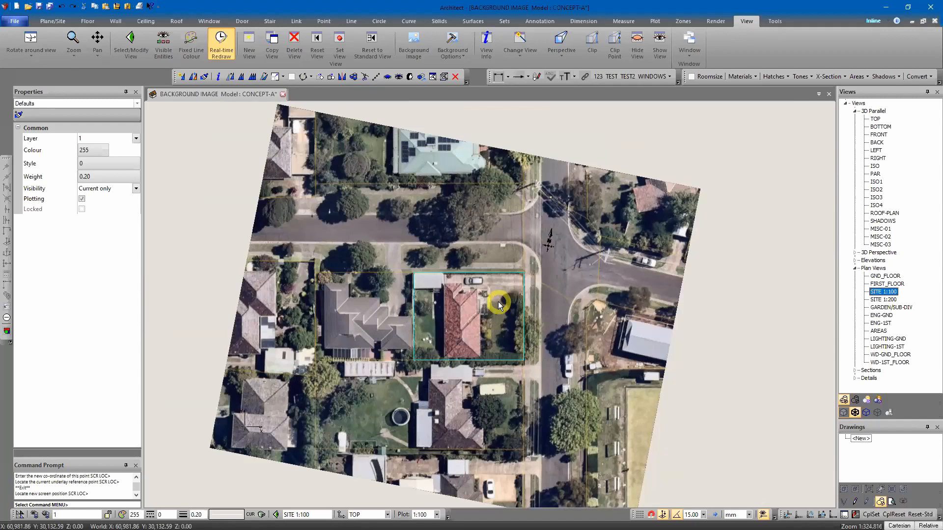
scroll(499, 305, "down", 2)
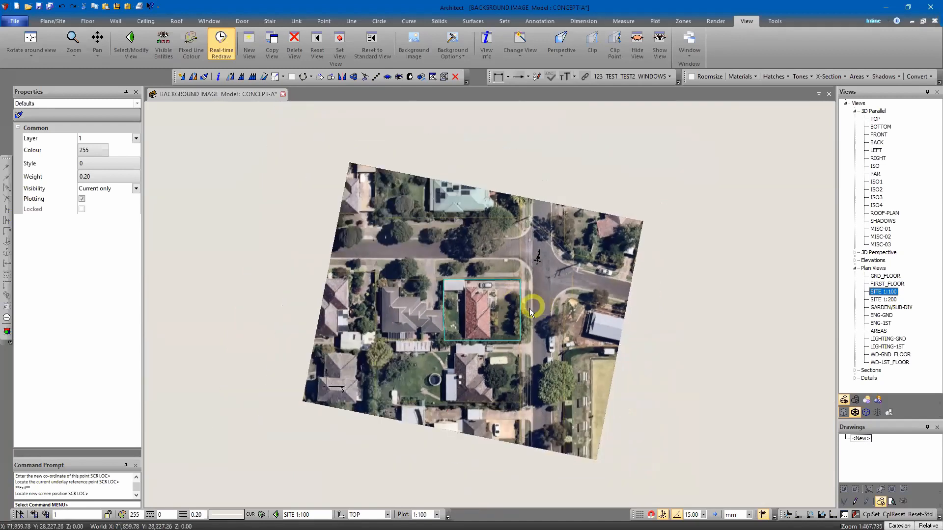
scroll(454, 270, "down", 1)
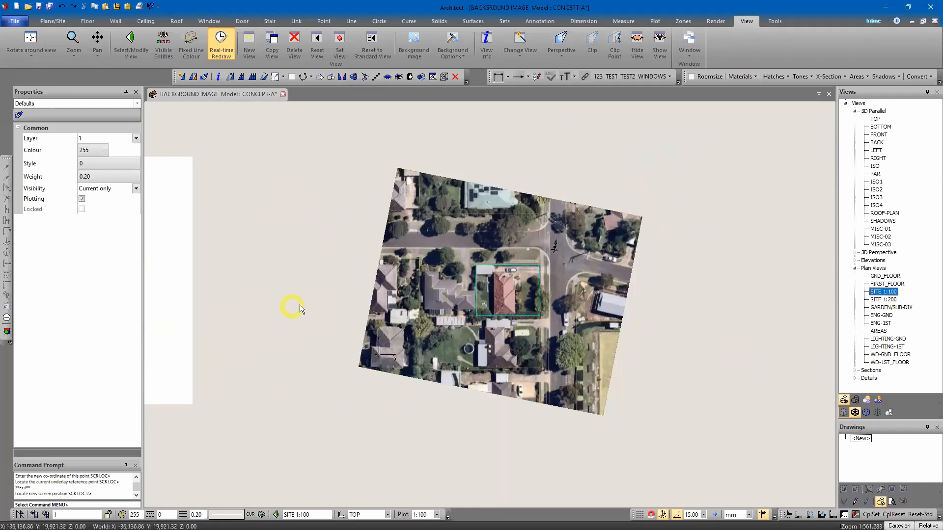
scroll(324, 313, "down", 2)
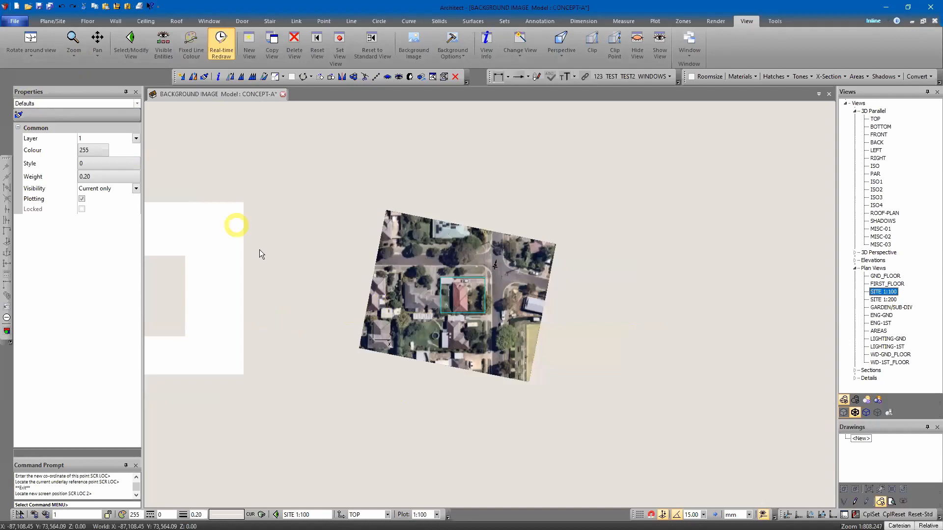
left_click(229, 280)
left_click_drag(229, 281, 557, 286)
left_click(557, 287)
scroll(497, 273, "up", 3)
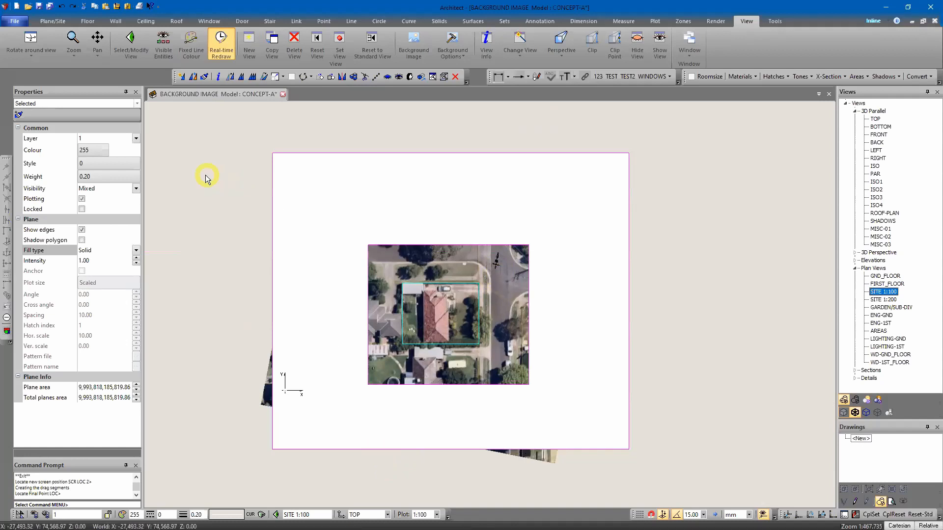
left_click(208, 207)
- Extend the masking plane's lower edge with Trim Edge to a horizontal line beyond the exposed bottom of the photo
middle_click_drag(327, 331, 361, 310)
left_click(366, 311)
left_click(208, 258)
key("p")
left_click(210, 45)
left_click(476, 427)
left_click(468, 428)
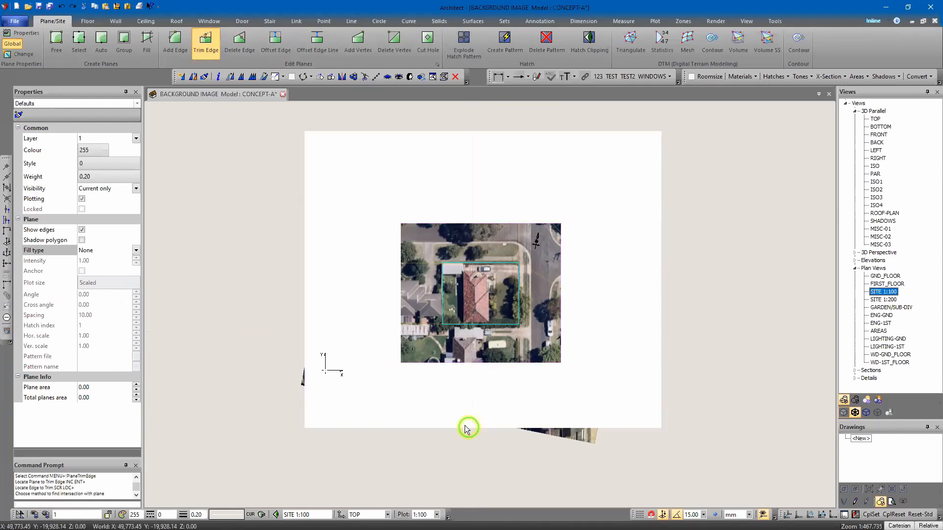
left_click(493, 435)
left_click(651, 467)
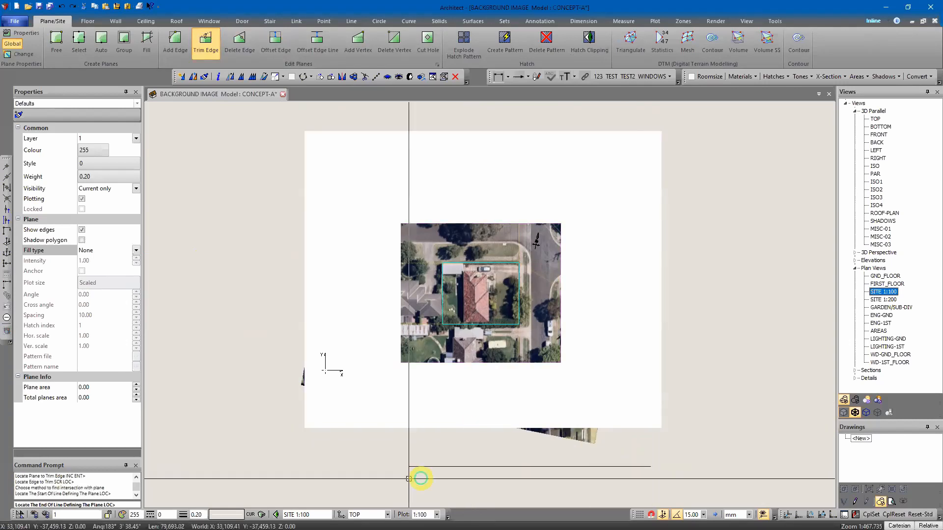
left_click(409, 479)
- Extend the masking plane's west edge to a vertical line so it covers the photo's protruding corner
left_click(304, 401)
left_click(305, 400)
left_click(322, 410)
left_click(267, 257)
left_click(284, 446)
right_click(334, 179)
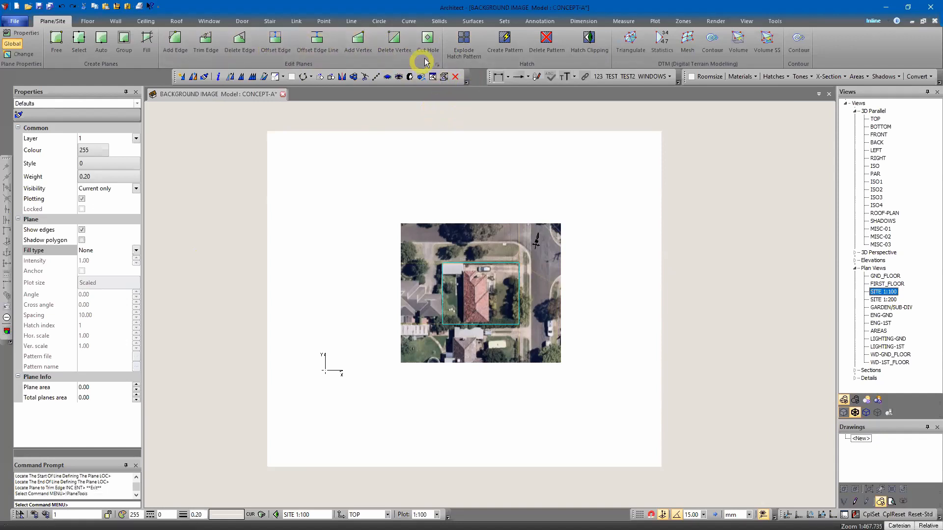
- Insert a rectangular plot boundary just outside the white masking plane in the SITE 1:100 view
left_click(653, 21)
left_click(187, 40)
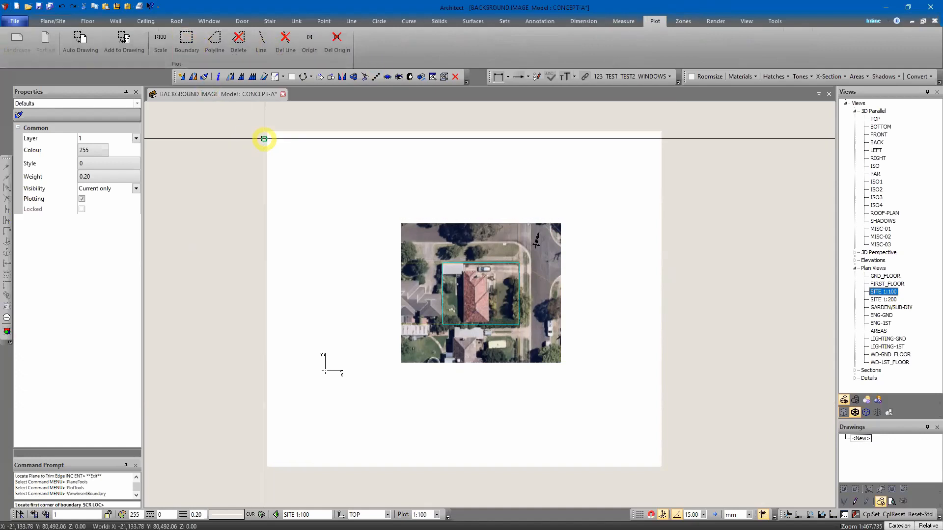
left_click(259, 123)
left_click(670, 478)
middle_click_drag(628, 255, 624, 286)
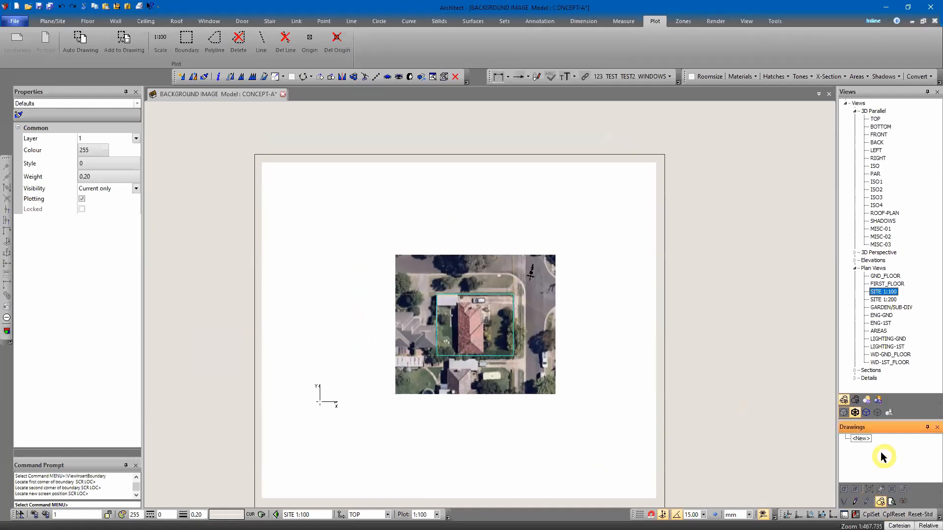
- Create a new drawing sheet, and return to the CONCEPT-A model
double_click(859, 439)
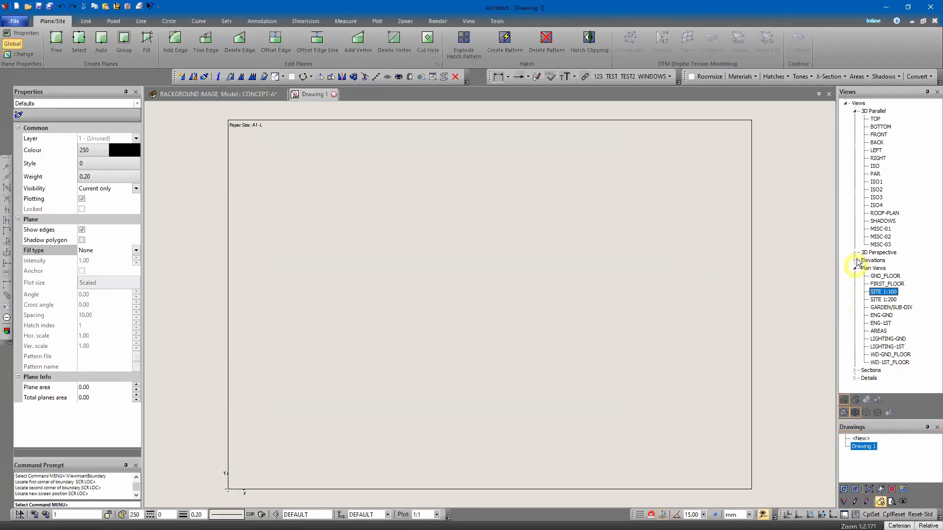
left_click(234, 94)
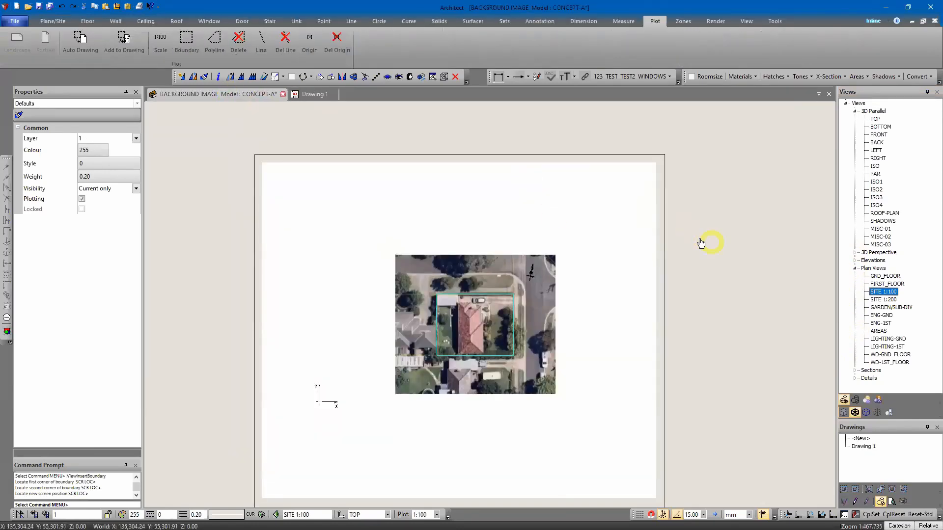
middle_click_drag(717, 211, 718, 211)
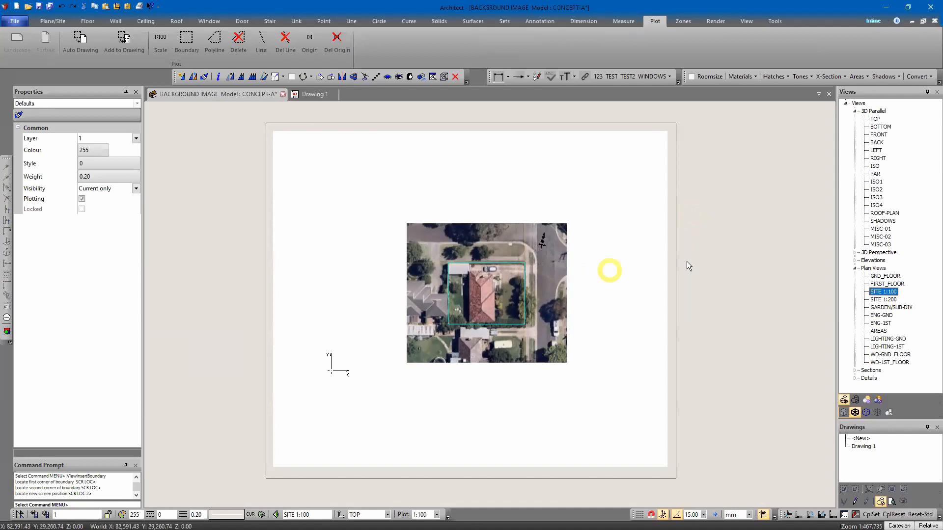
- Add the SITE 1:100 view to Drawing 1 as a viewport at plot scale 1:100, placed over the sheet
left_click(884, 293)
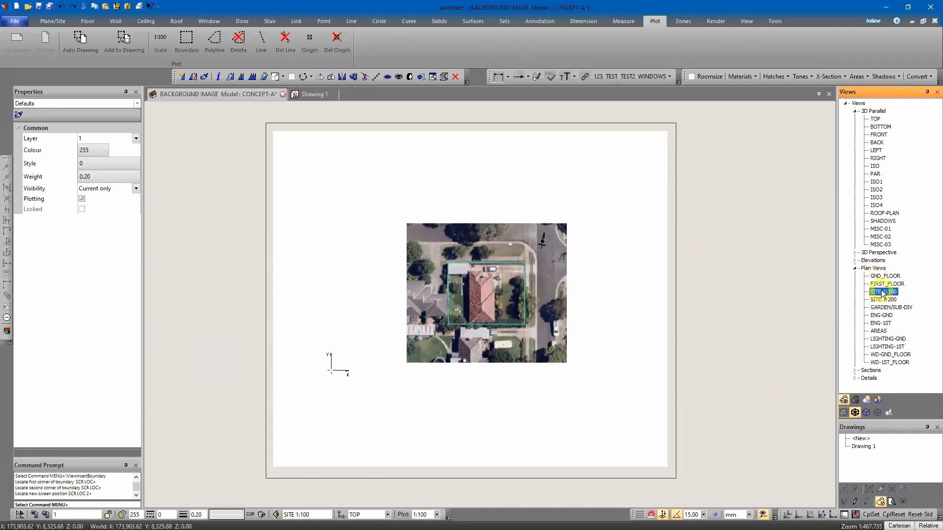
left_click_drag(880, 291, 796, 307)
left_click_drag(799, 437, 866, 452)
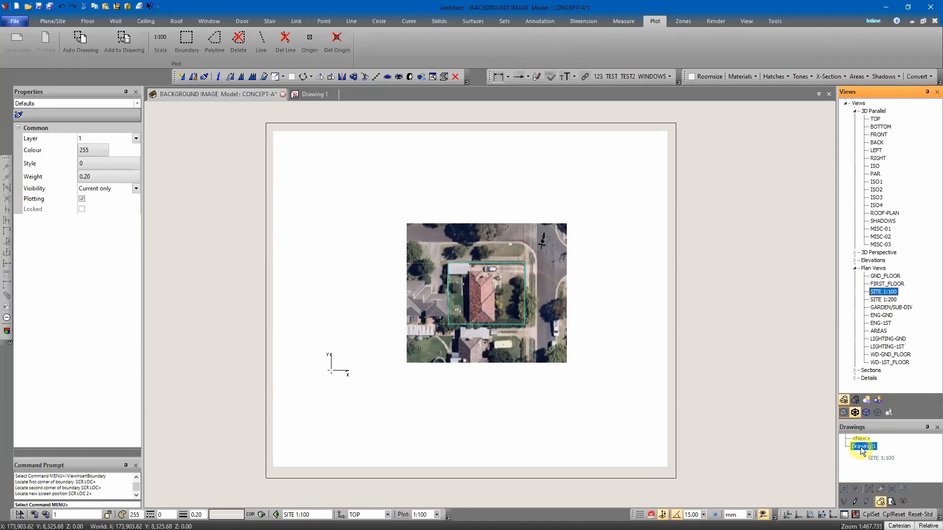
left_click_drag(863, 451, 862, 450)
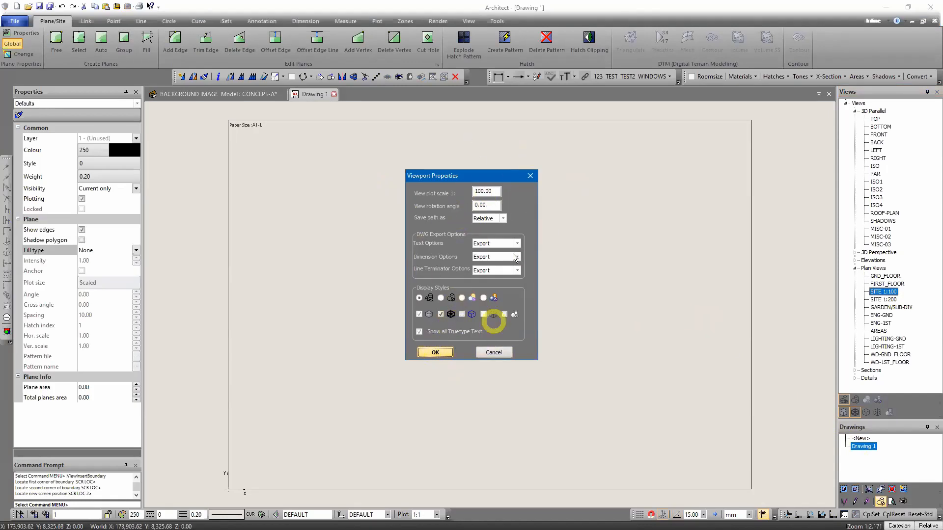
left_click(437, 353)
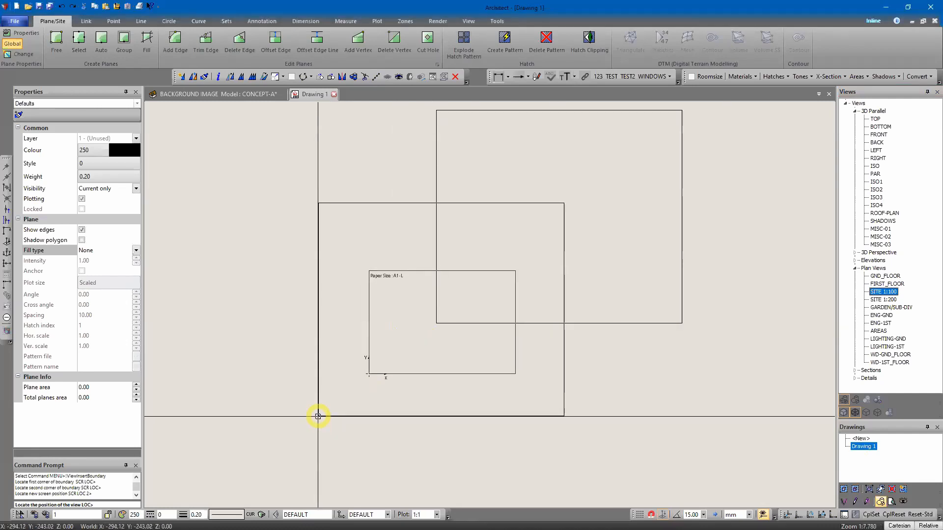
left_click(316, 414)
- Move the viewport so the masked aerial photo sits inside the A1 sheet outline
scroll(501, 428, "up", 3)
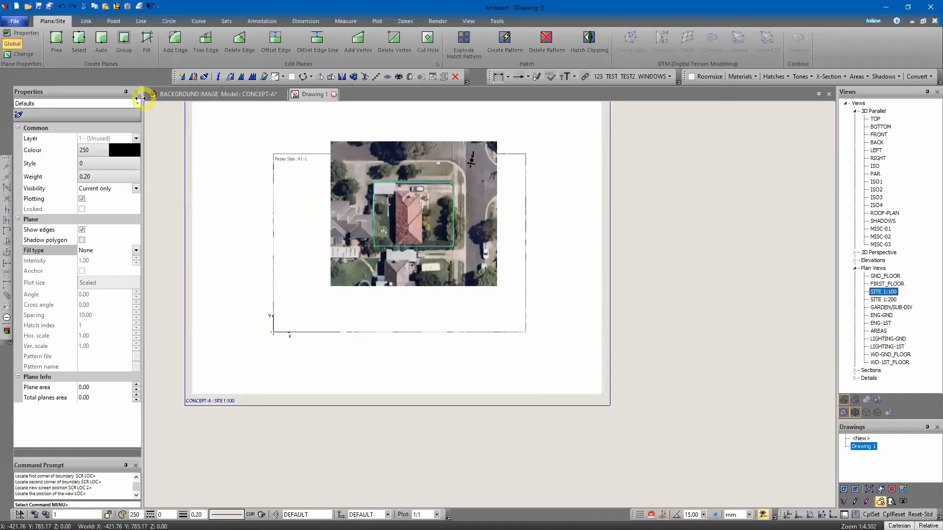
left_click(378, 362)
left_click_drag(377, 362, 347, 375)
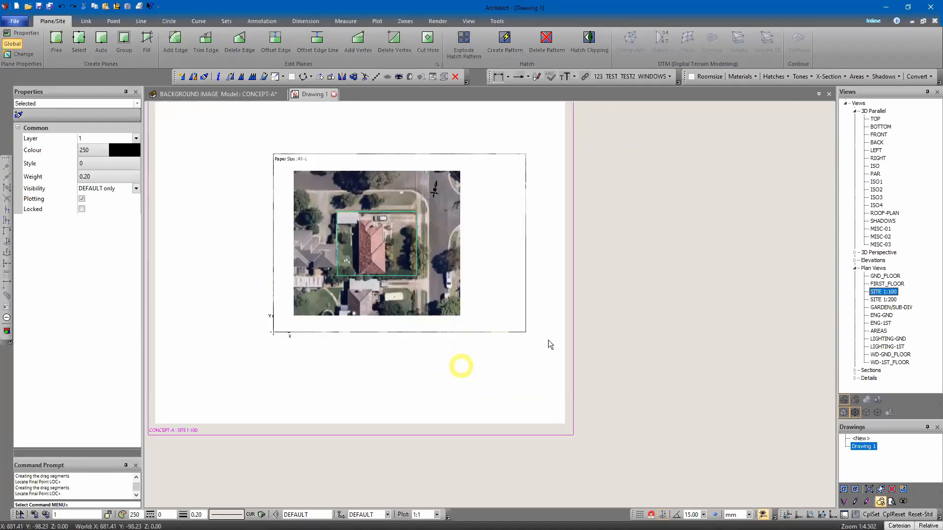
left_click(655, 305)
- Delete the SITE 1:100 viewport from Drawing 1
scroll(659, 295, "down", 3)
mouse_move(665, 284)
middle_mouse_down()
mouse_move(667, 337)
mouse_move(650, 318)
middle_mouse_up()
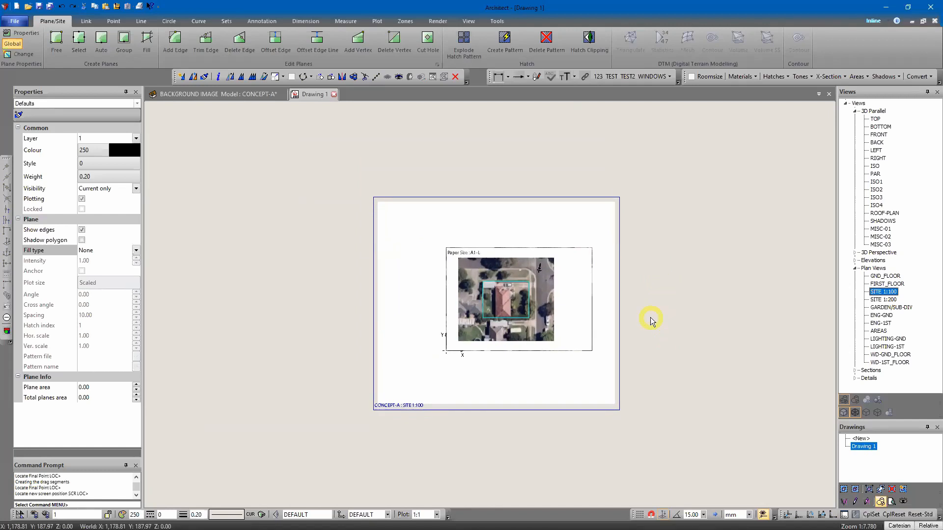
scroll(505, 263, "up", 4)
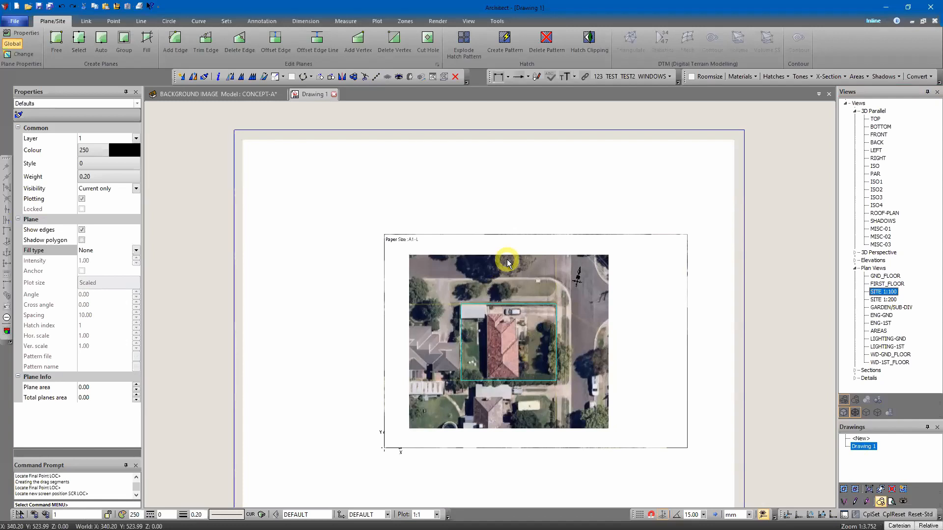
scroll(523, 331, "down", 5)
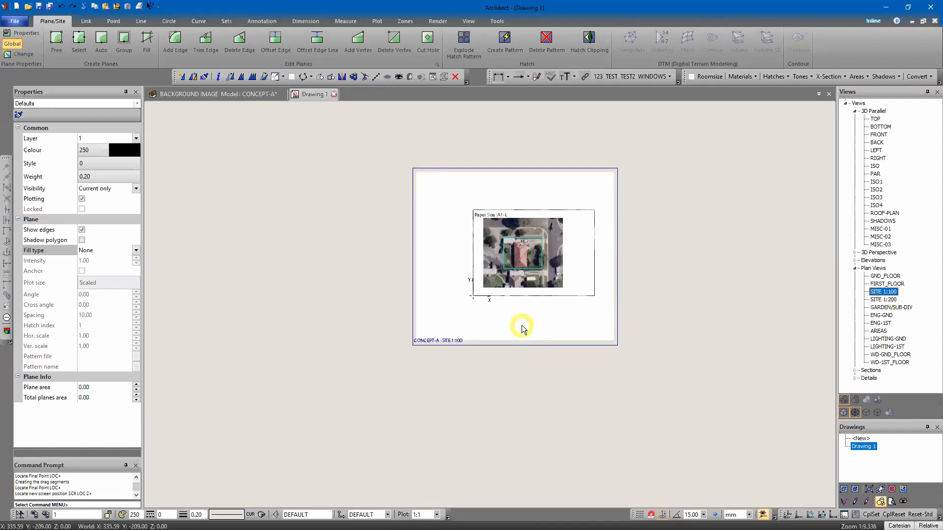
middle_click_drag(521, 328, 540, 384)
middle_click_drag(527, 331, 499, 321)
left_click(477, 365)
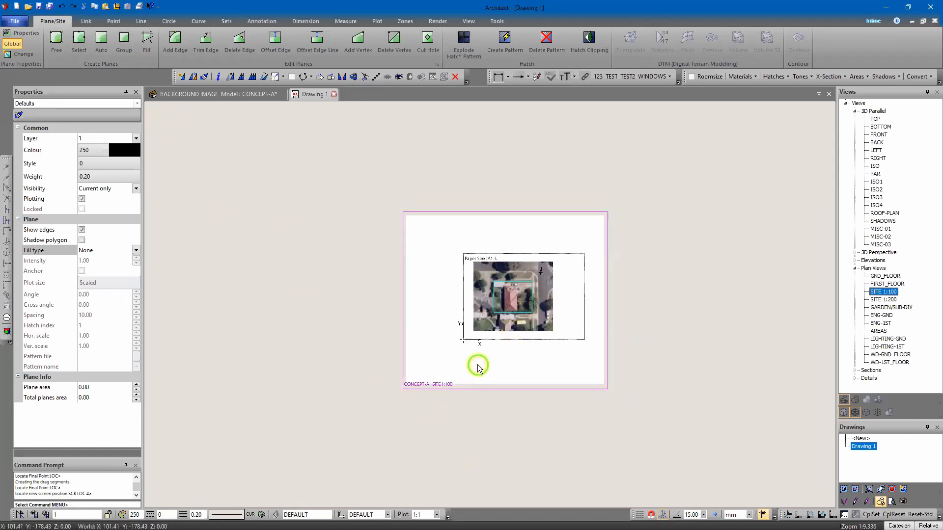
key("Delete")
middle_click_drag(512, 381, 491, 359)
scroll(519, 340, "up", 5)
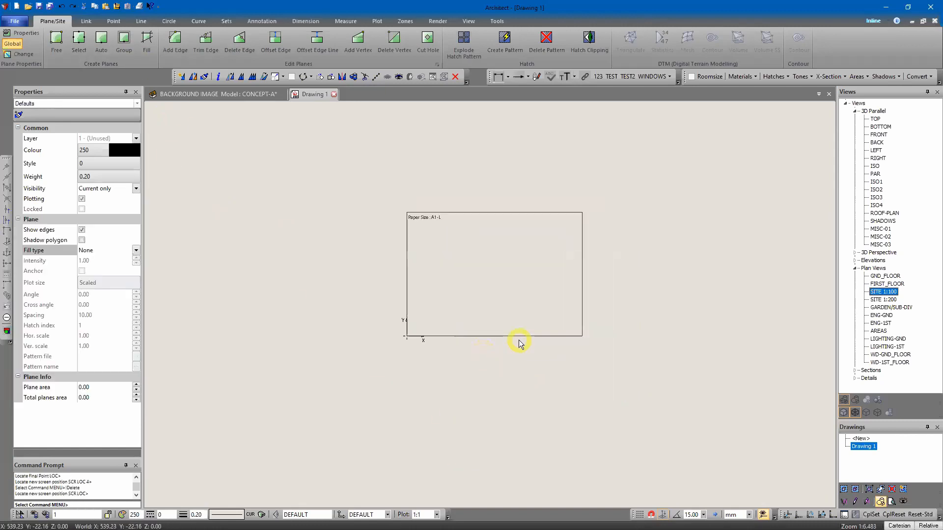
middle_click_drag(465, 206, 462, 247)
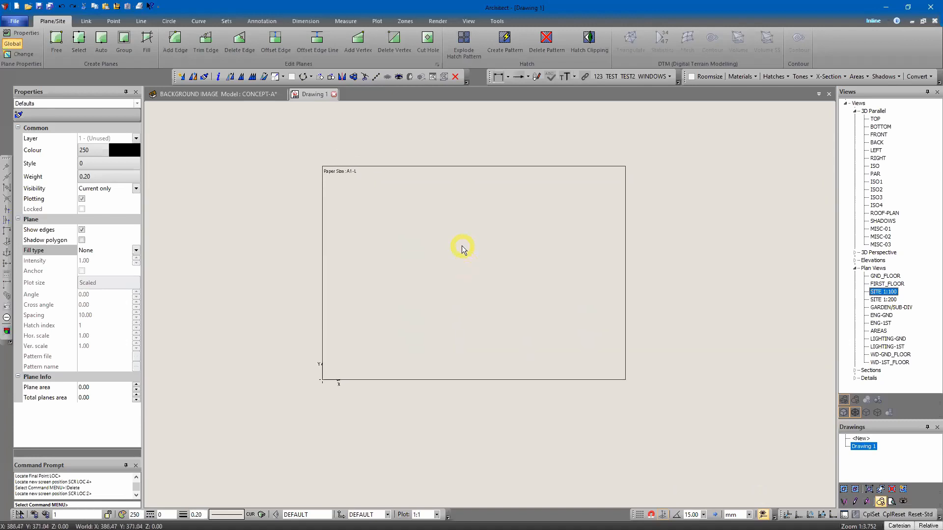
- Choose Natural-Linen.jpg from the Paper textures folder as a background image for Drawing 1
middle_click_drag(284, 227, 293, 252)
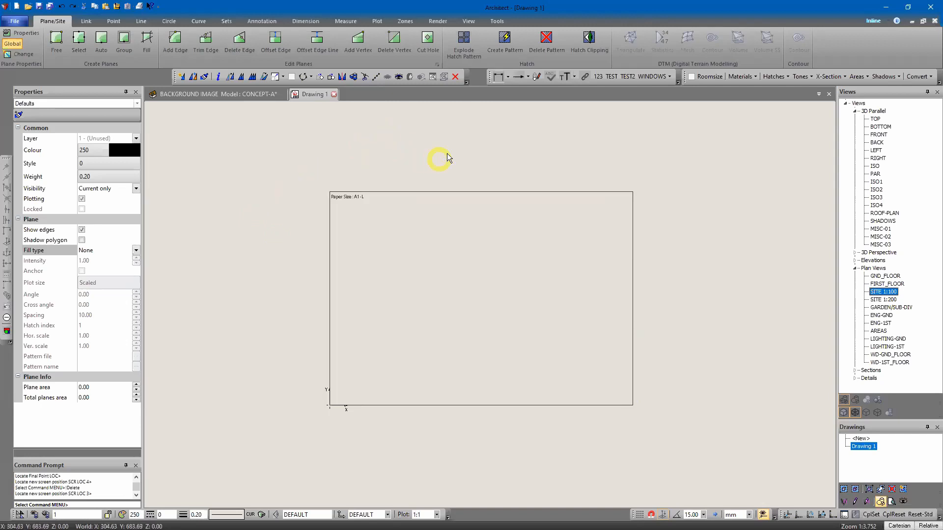
left_click(469, 21)
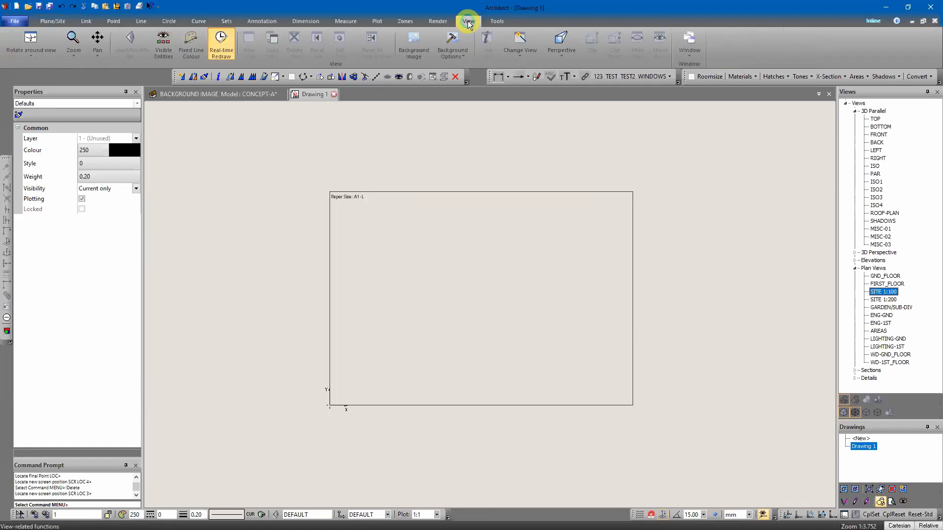
left_click(414, 40)
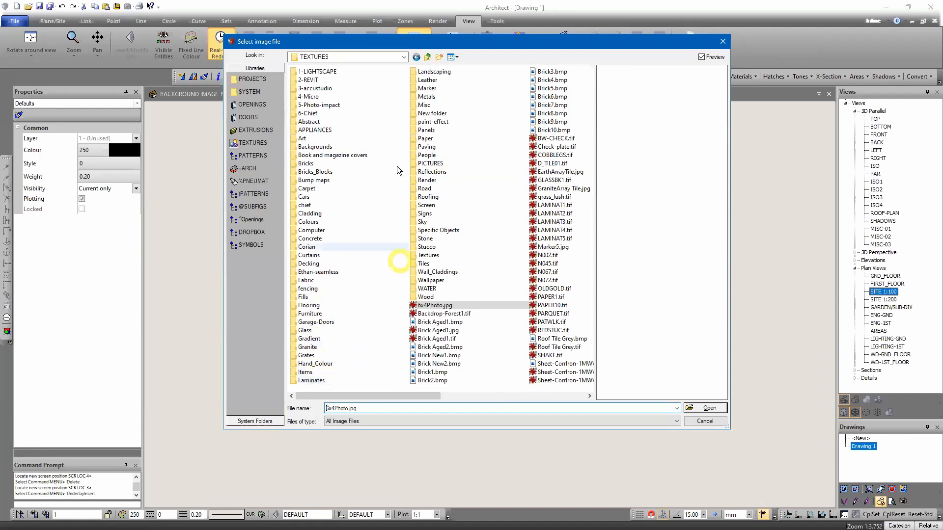
left_click(434, 139)
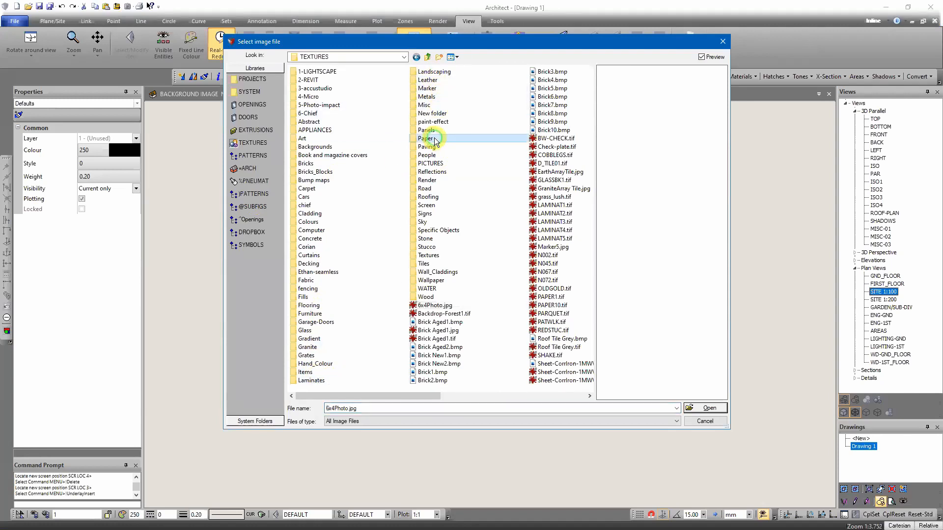
double_click(435, 140)
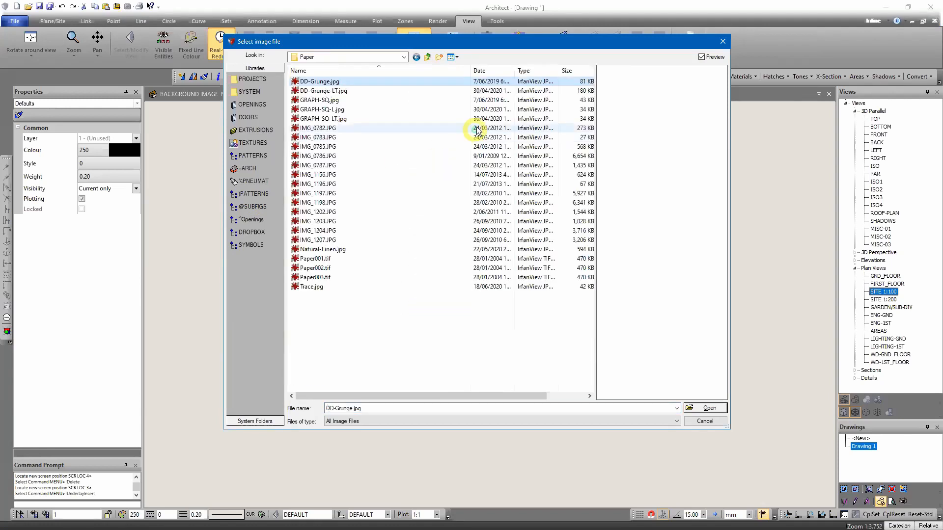
left_click(315, 290)
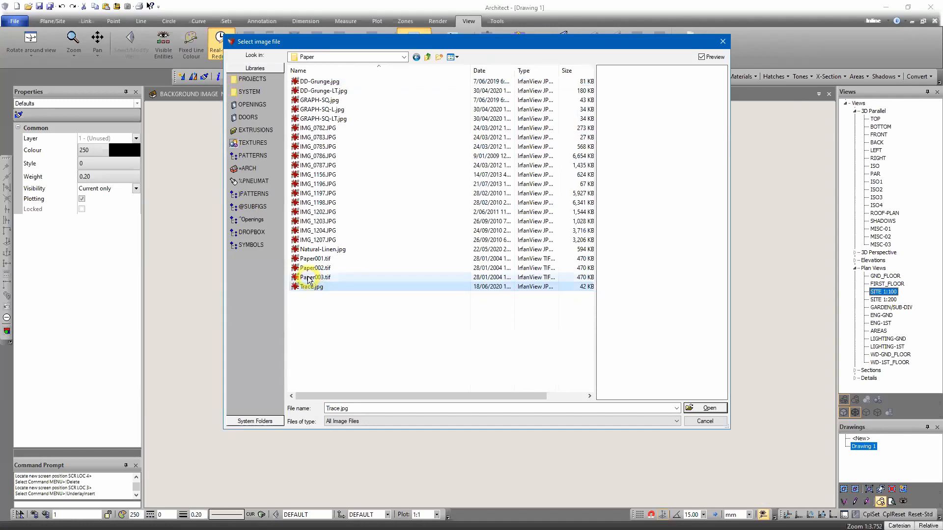
left_click(308, 278)
left_click(378, 251)
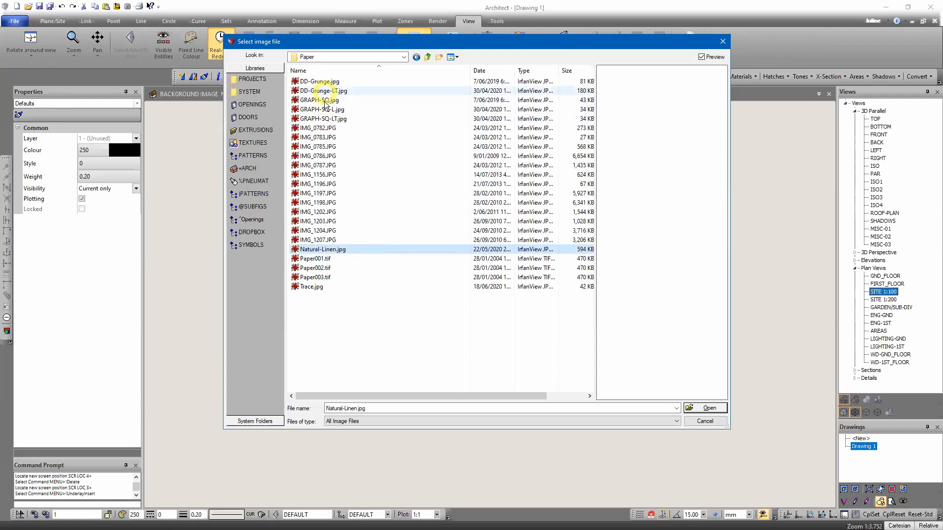
left_click(709, 407)
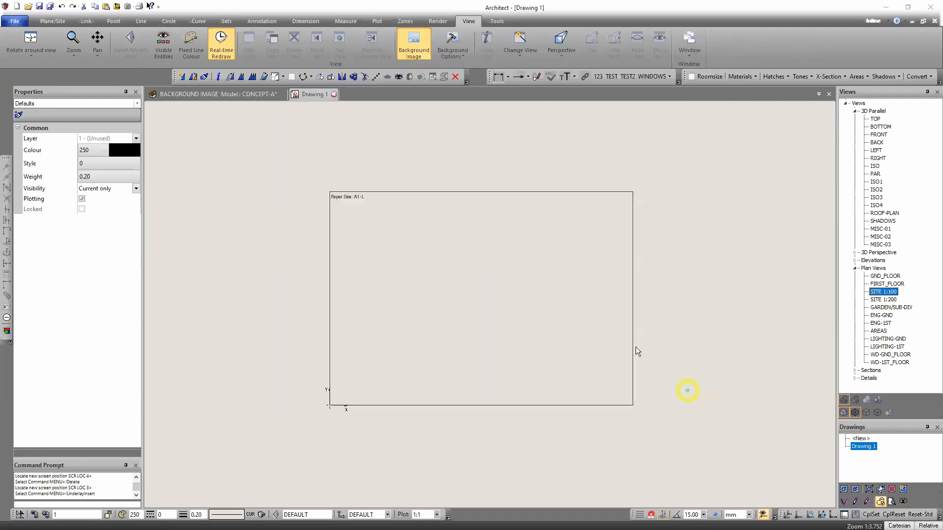
- Place the linen background image corner to corner over the whole A1 sheet outline
left_click(328, 190)
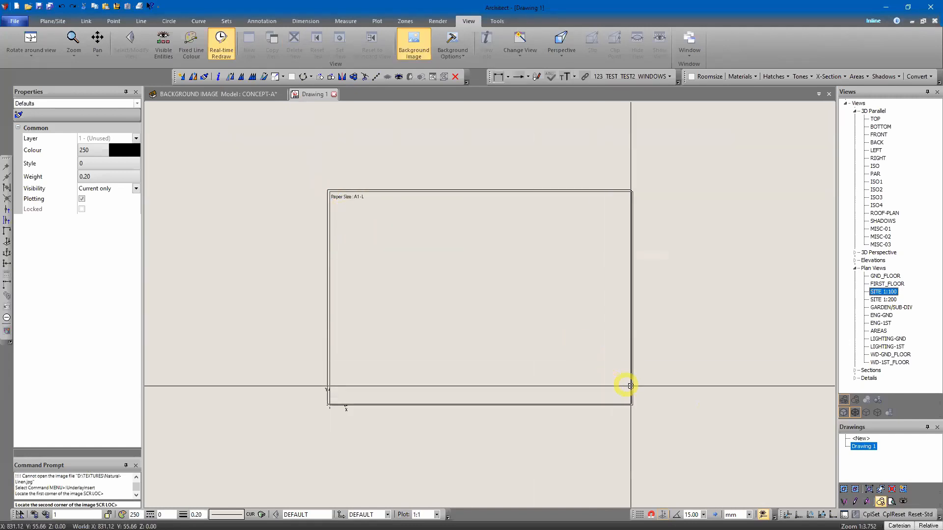
left_click(635, 407)
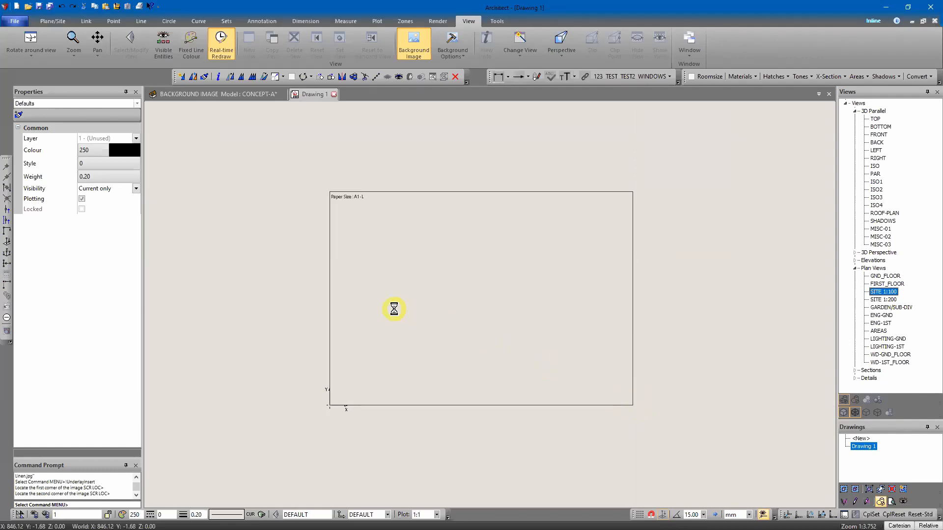
scroll(436, 300, "up", 1)
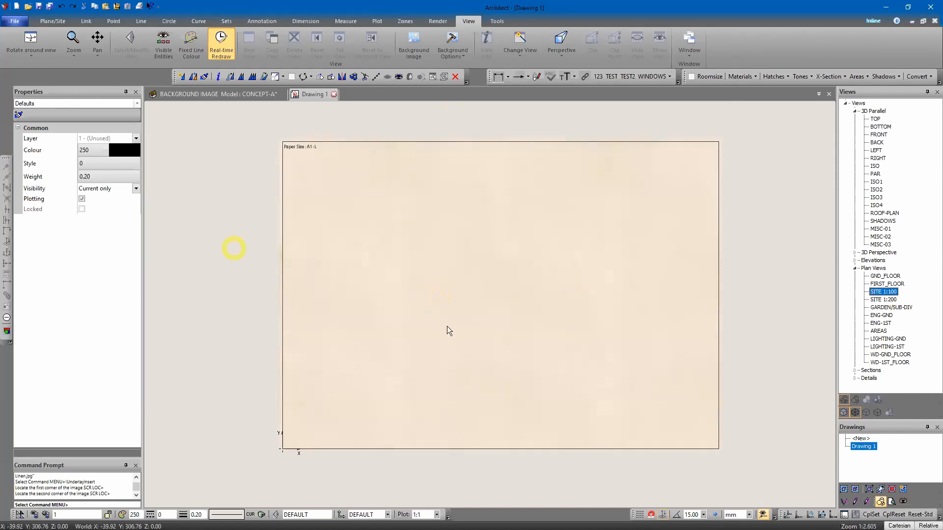
scroll(355, 292, "up", 2)
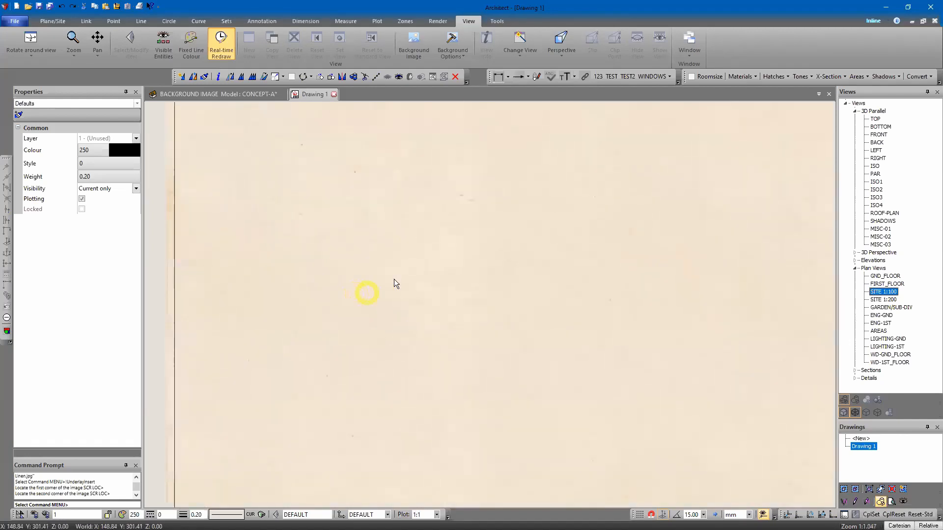
scroll(432, 357, "down", 2)
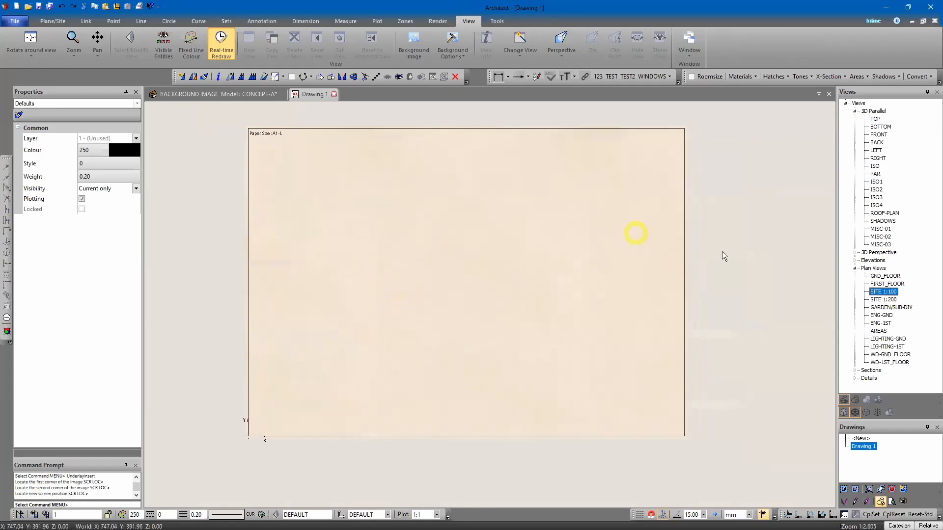
- Open the SITE 1:200 view of the CONCEPT-A model and hide the white masking plane in it
left_click(225, 95)
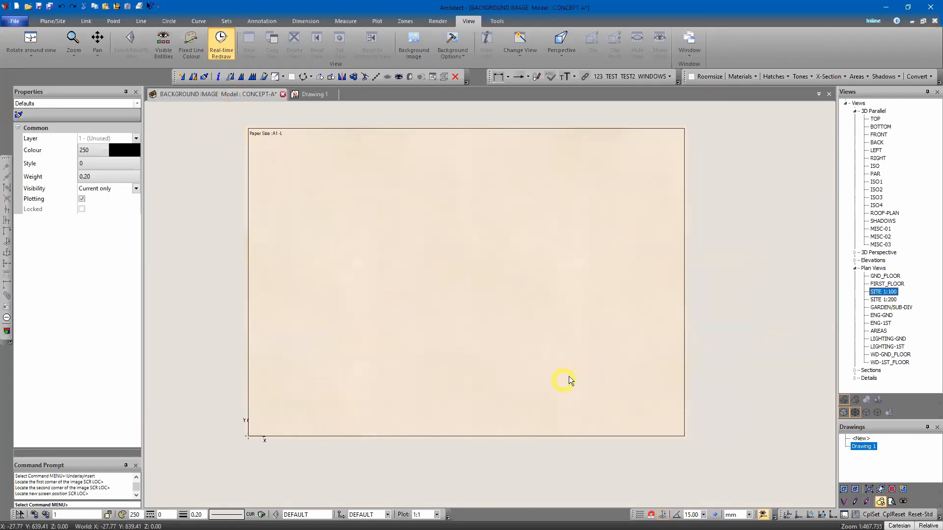
left_click(885, 299)
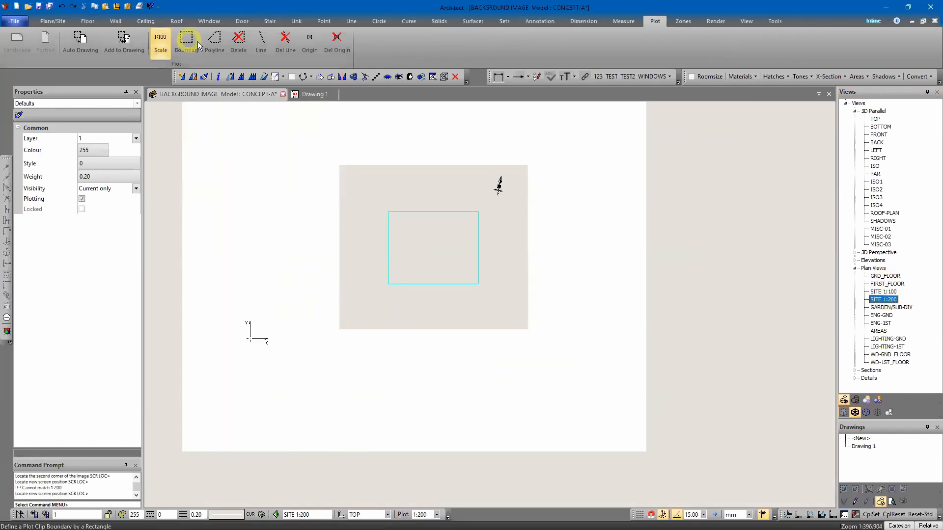
left_click(254, 274)
key("ctrl+h")
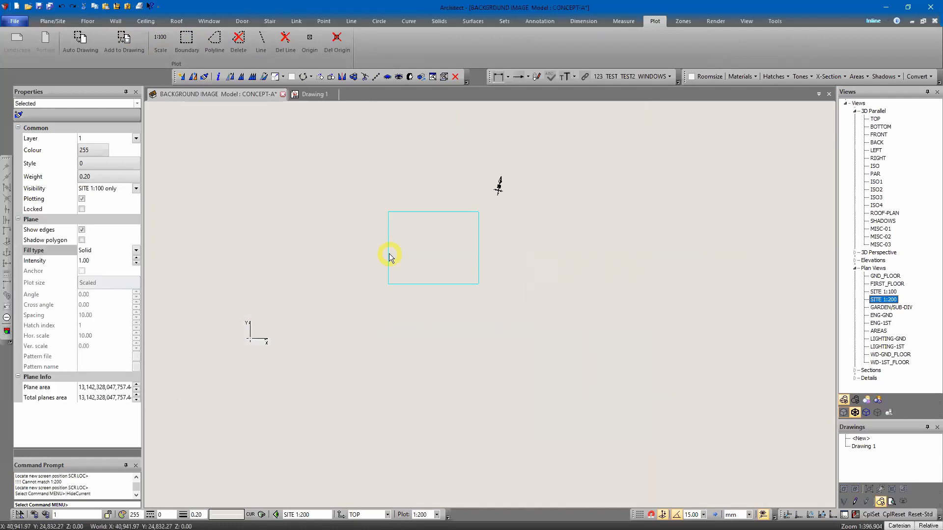
- Define a rectangular plot boundary around the cyan site rectangle and the north point in the SITE 1:200 view
middle_click_drag(401, 209, 414, 250)
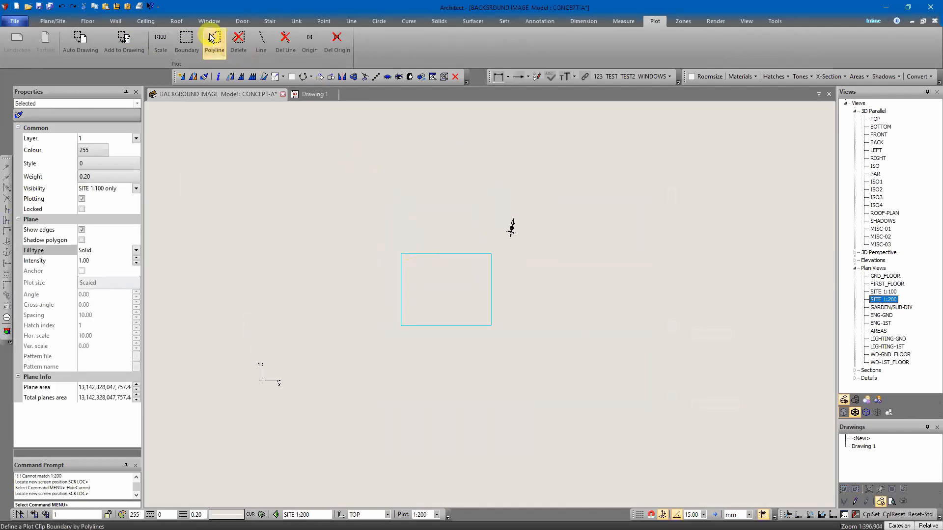
left_click(186, 42)
left_click_drag(377, 198, 551, 345)
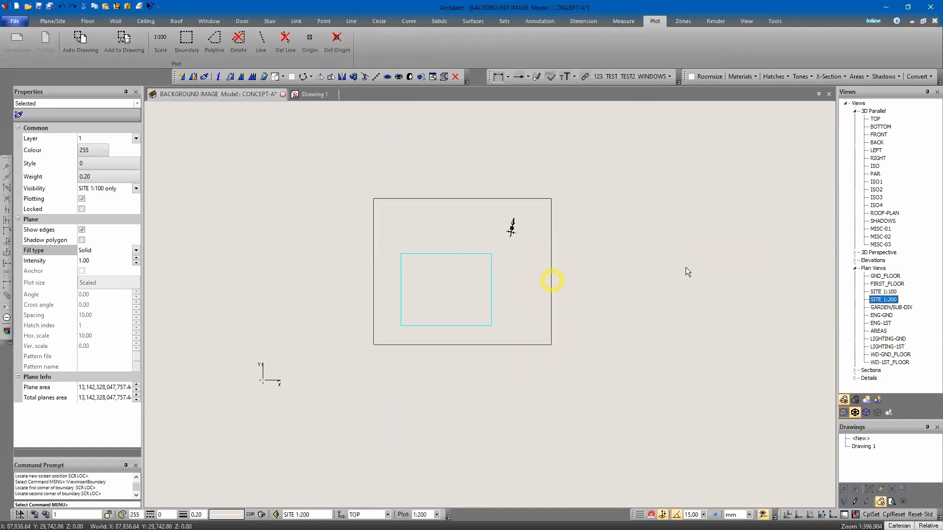
- Add the SITE 1:200 view to Drawing 1 over the linen background, and turn on the plot preview
mouse_move(885, 300)
left_mouse_down()
mouse_move(855, 486)
mouse_move(866, 451)
left_mouse_up()
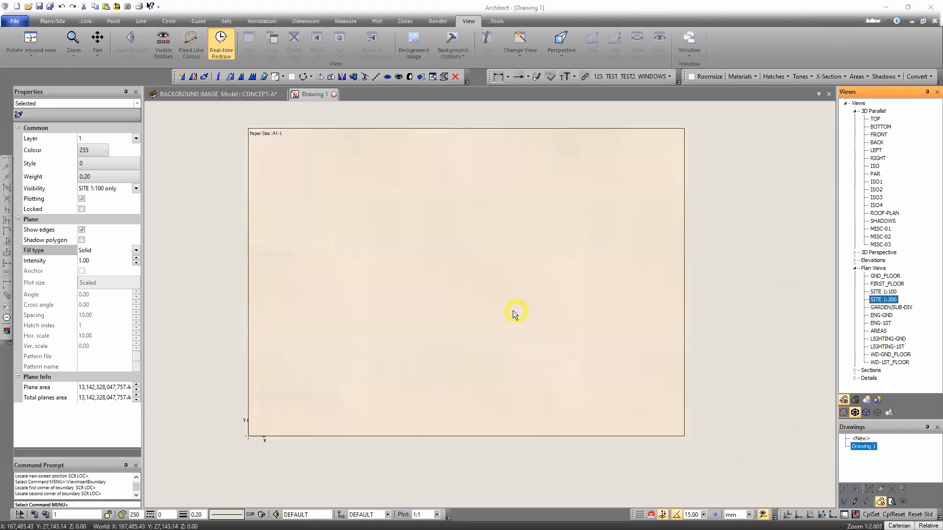
left_click(432, 353)
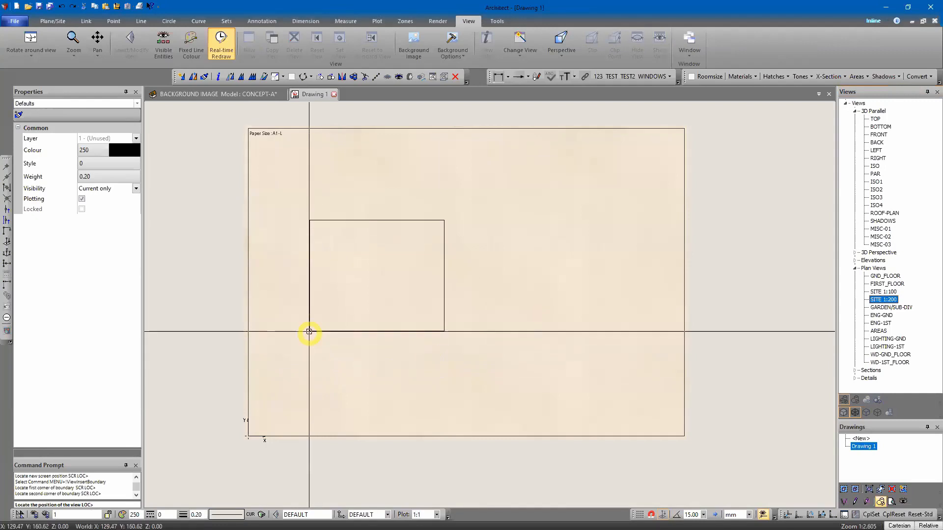
left_click(320, 310)
scroll(417, 338, "up", 1)
scroll(430, 340, "up", 1)
middle_click_drag(432, 343, 497, 346)
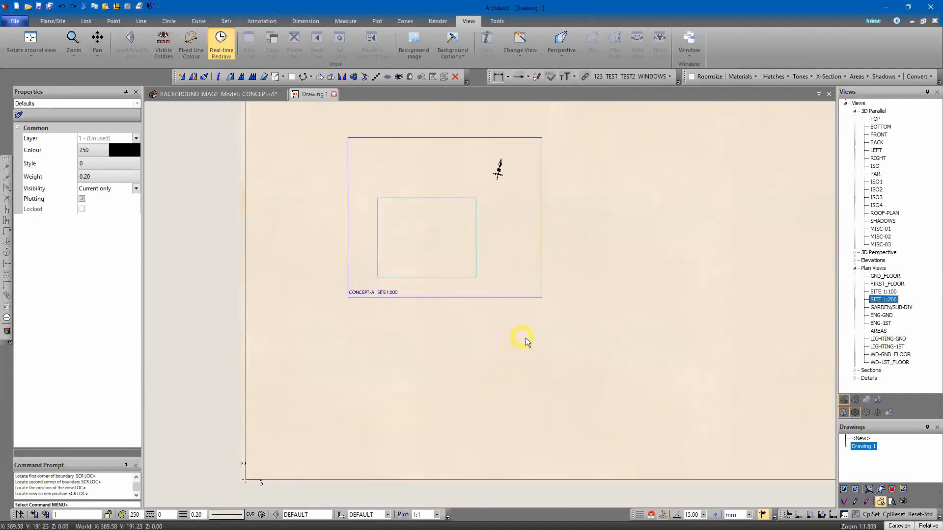
left_click(892, 501)
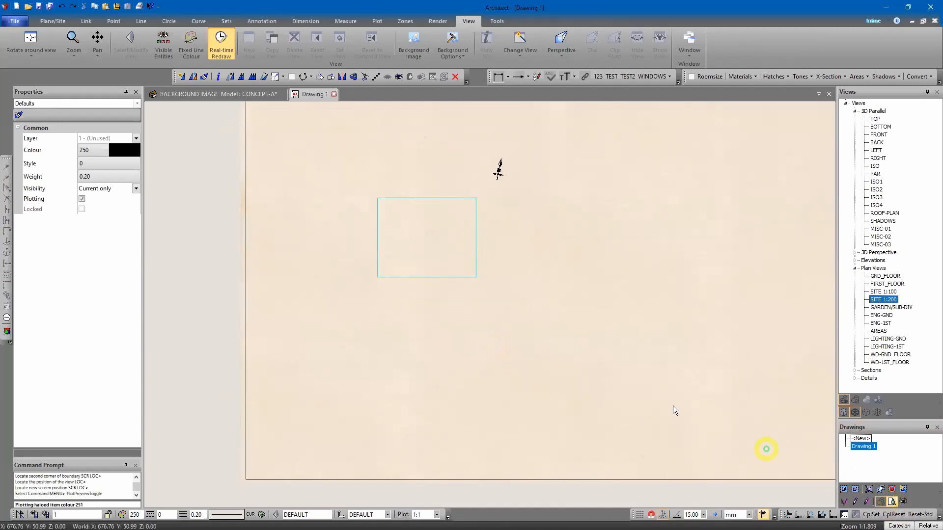